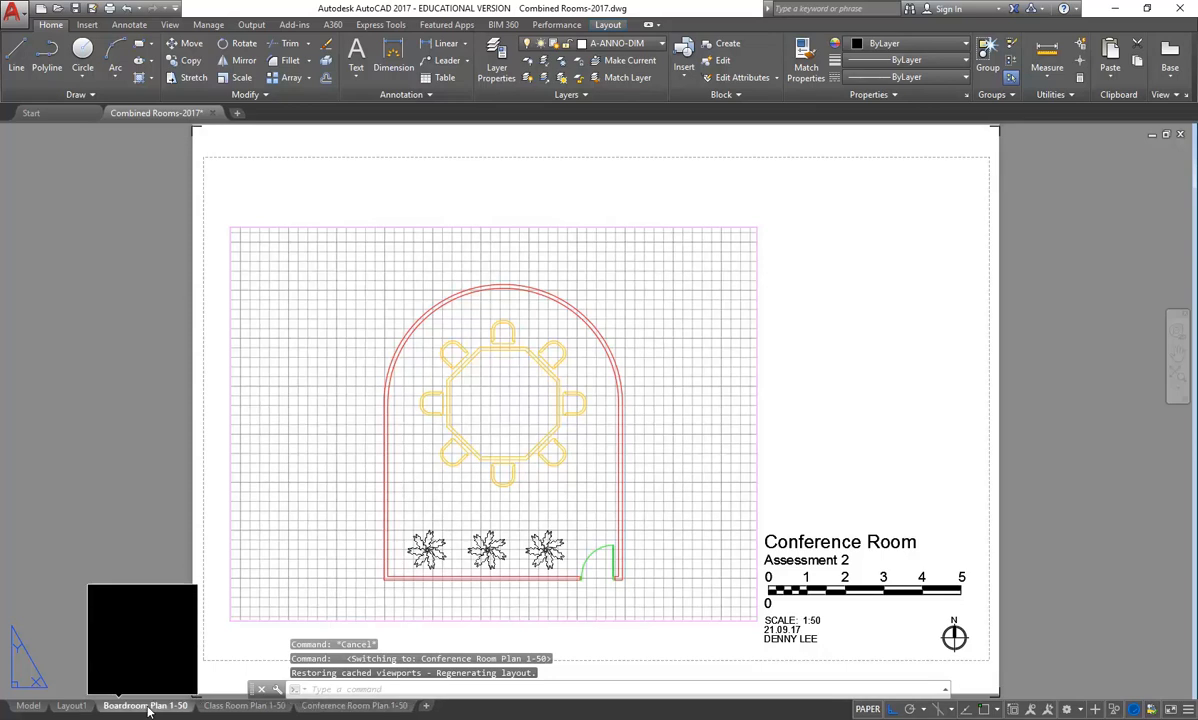
Review the Class Room and Conference Room plan layouts, ending on the Boardroom Plan 1-50 layout
click(241, 706)
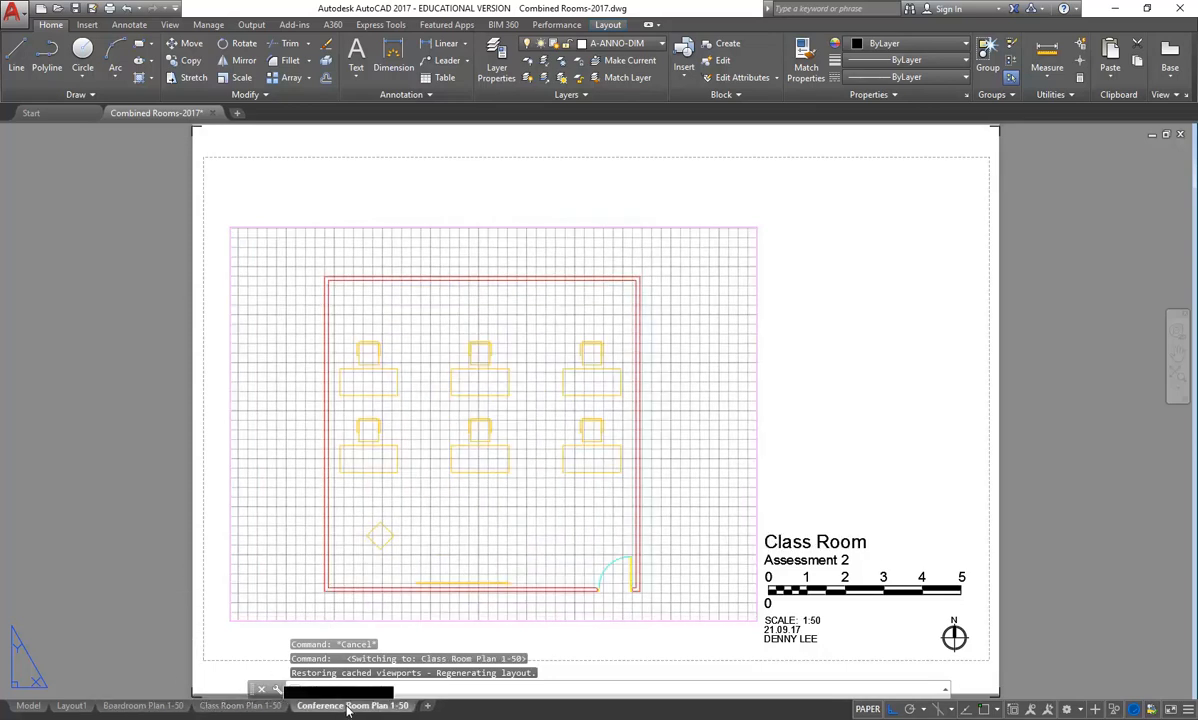
click(350, 706)
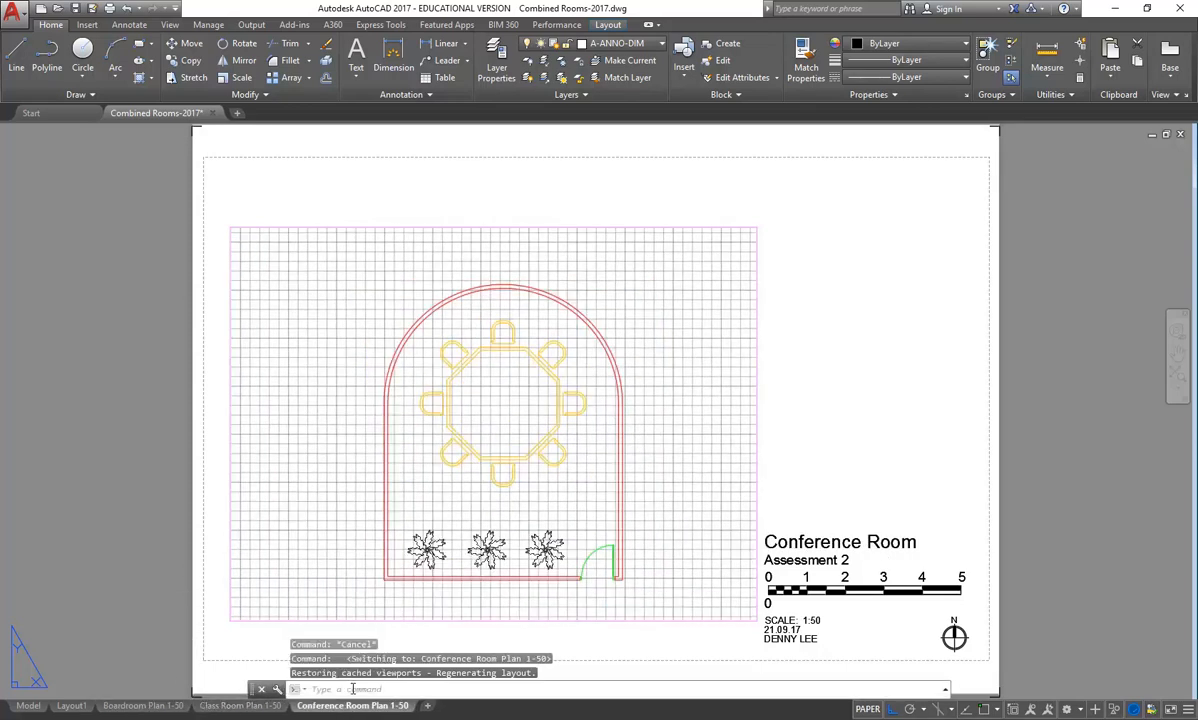
click(143, 706)
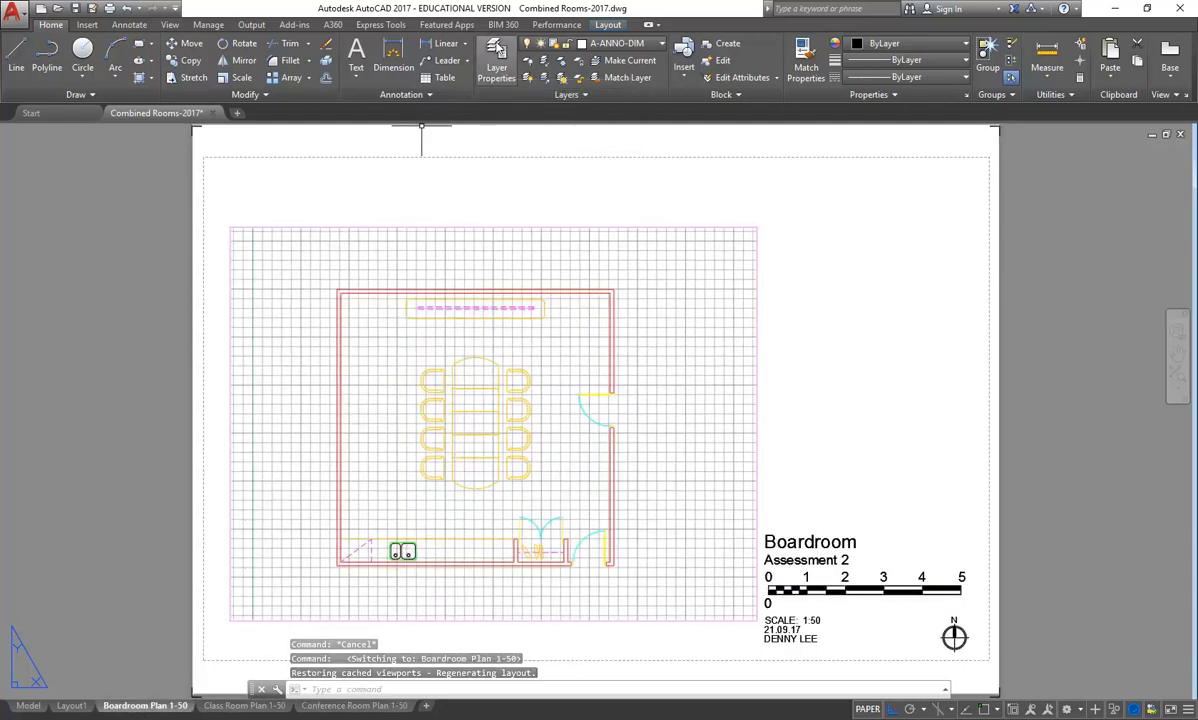
Create a new layer named A-ANNO in the layer properties, with the name column widened to show full names
click(500, 84)
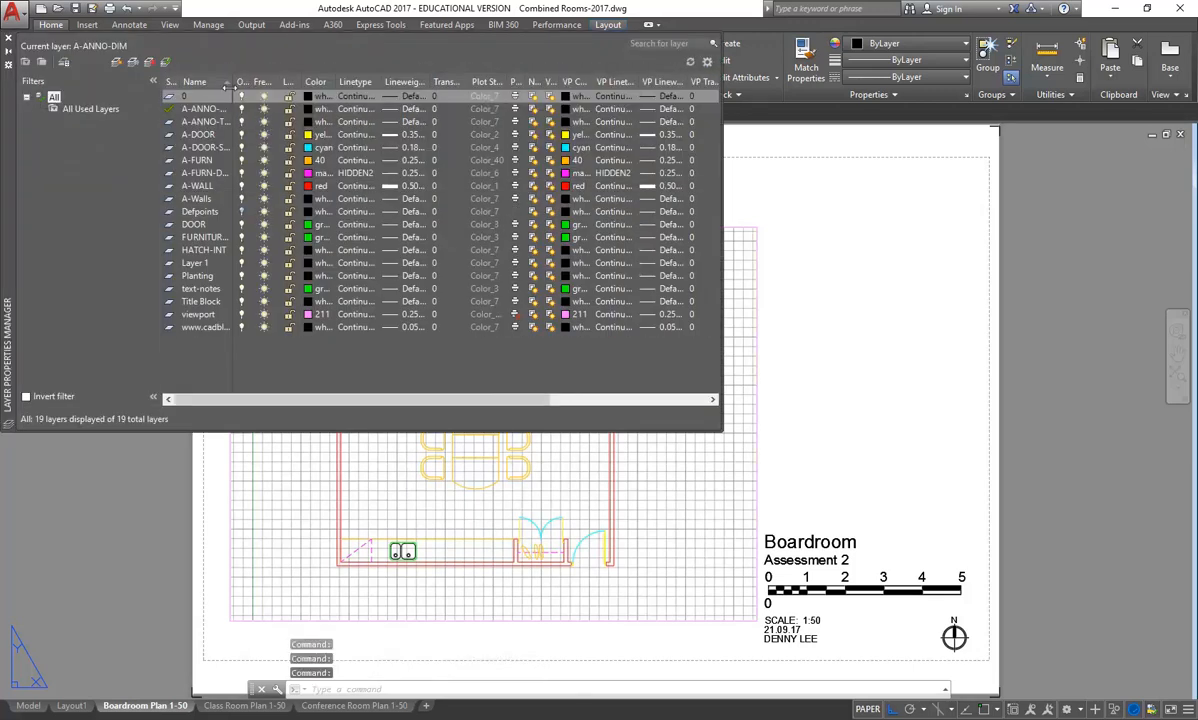
drag(232, 82, 273, 81)
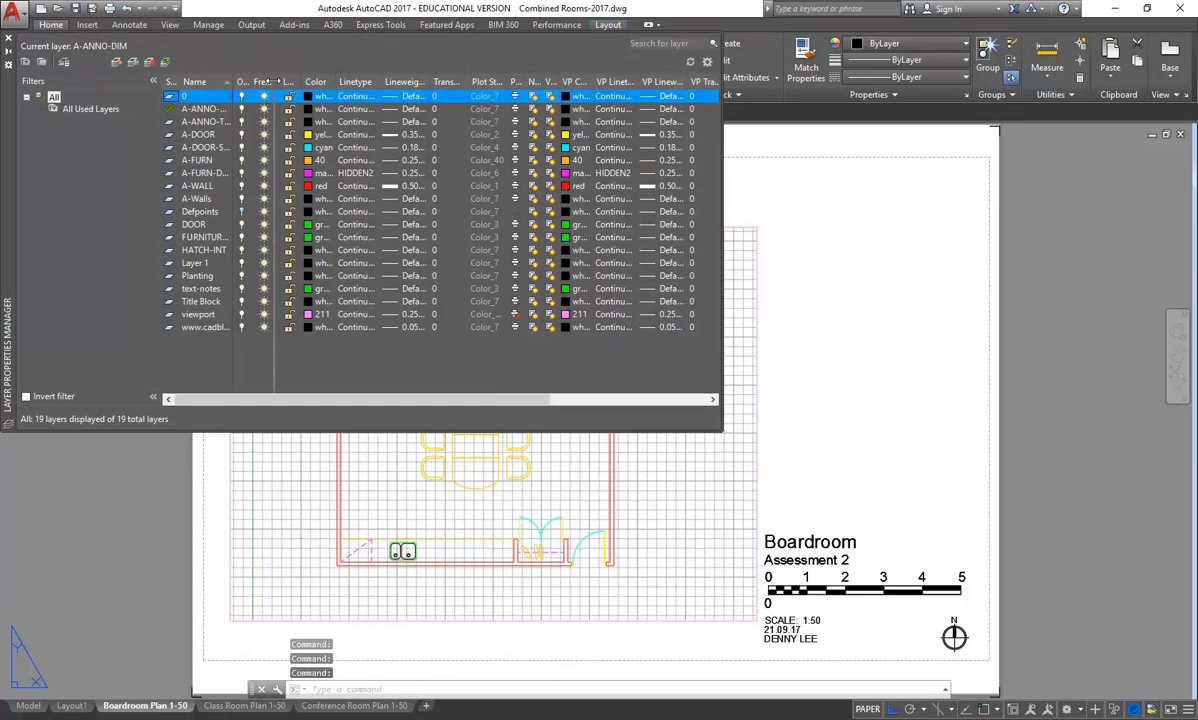
click(188, 110)
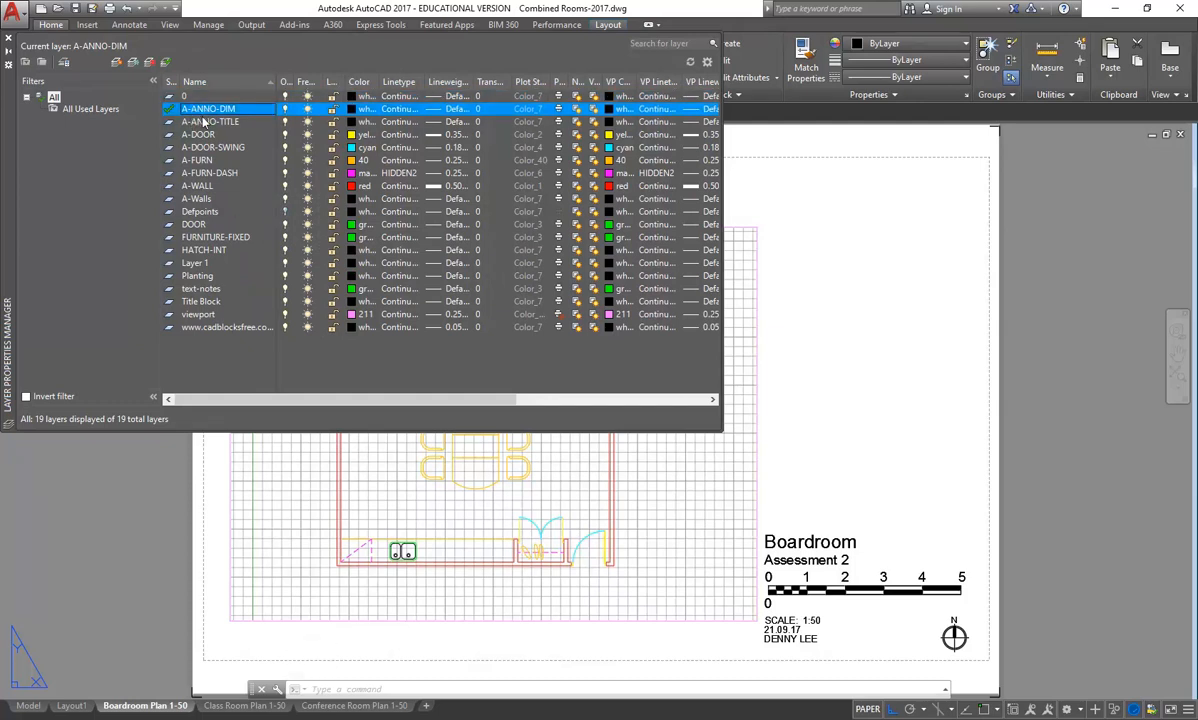
click(202, 121)
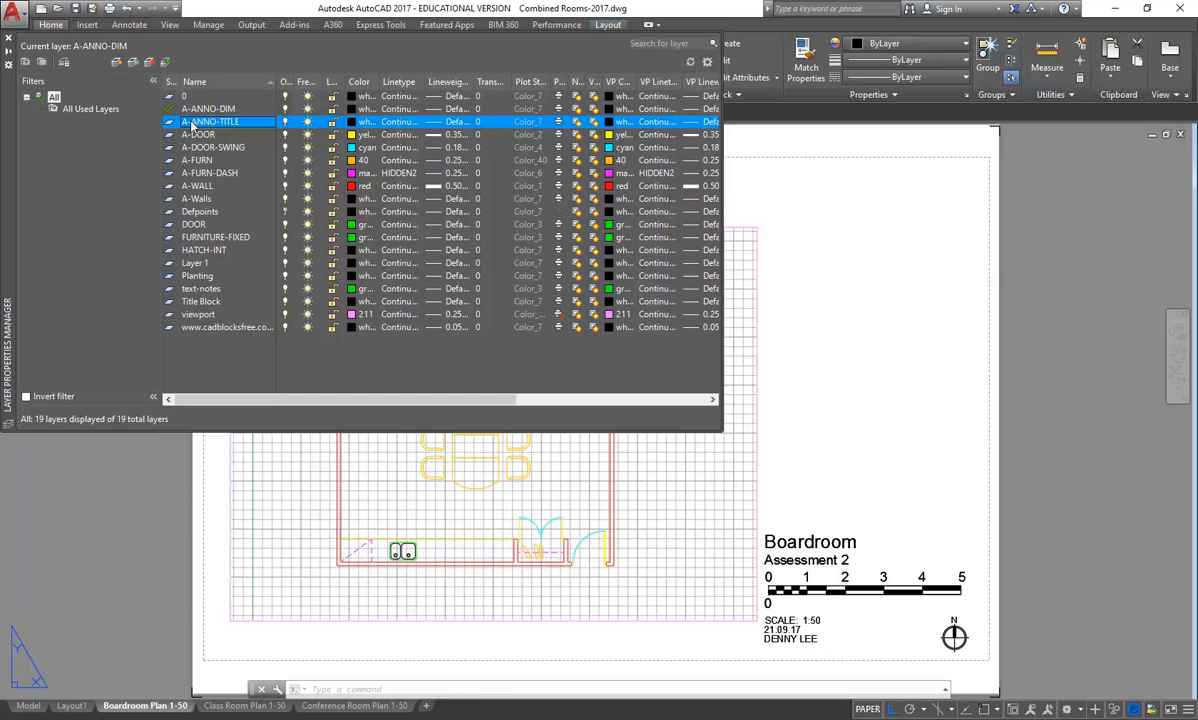
click(117, 62)
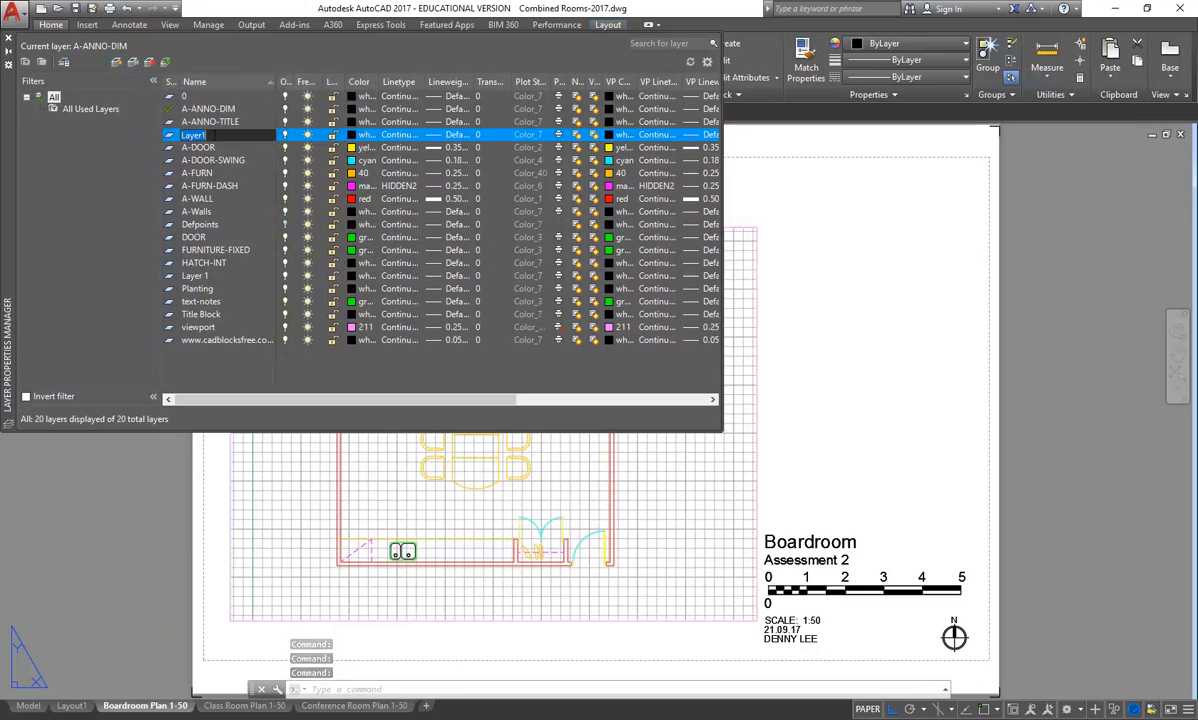
text(A)
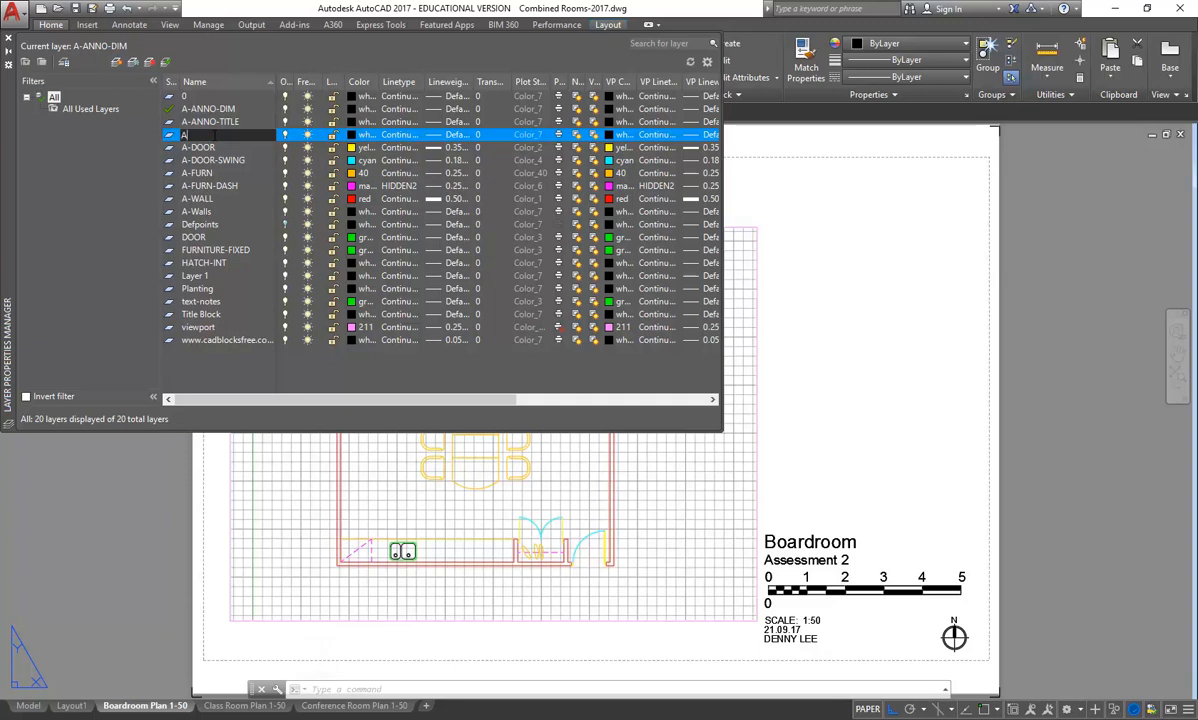
text(-ANNOP)
key(Return)
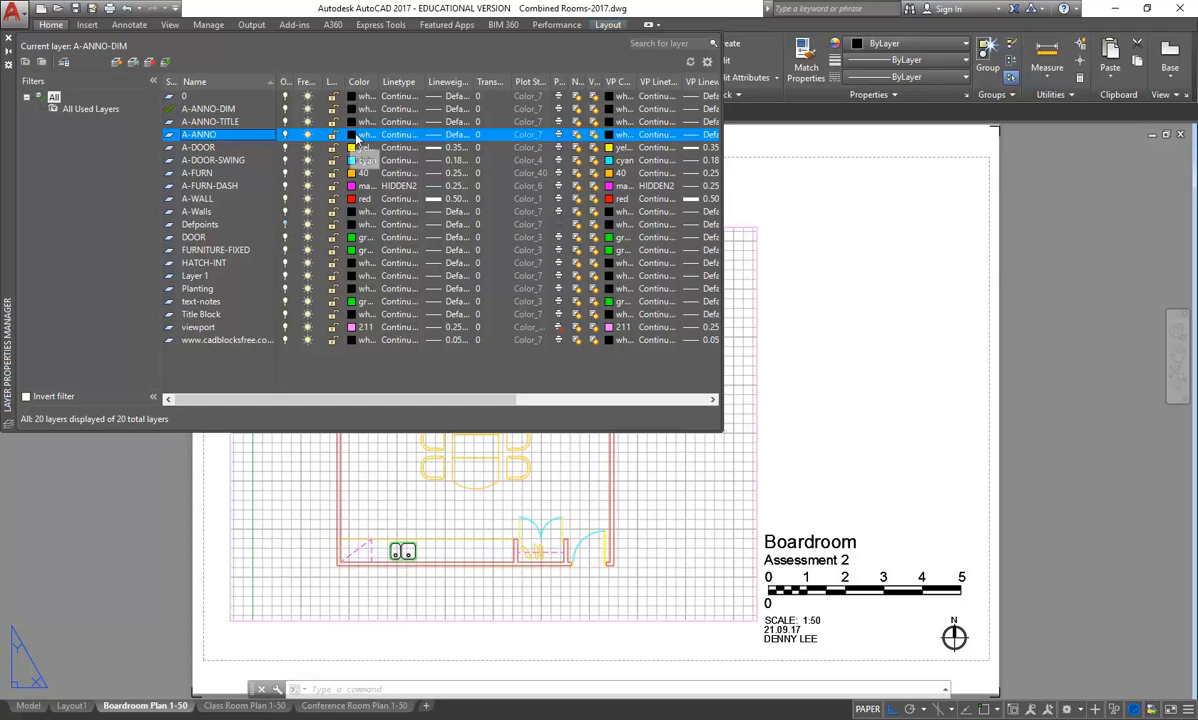
drag(5, 155, 121, 301)
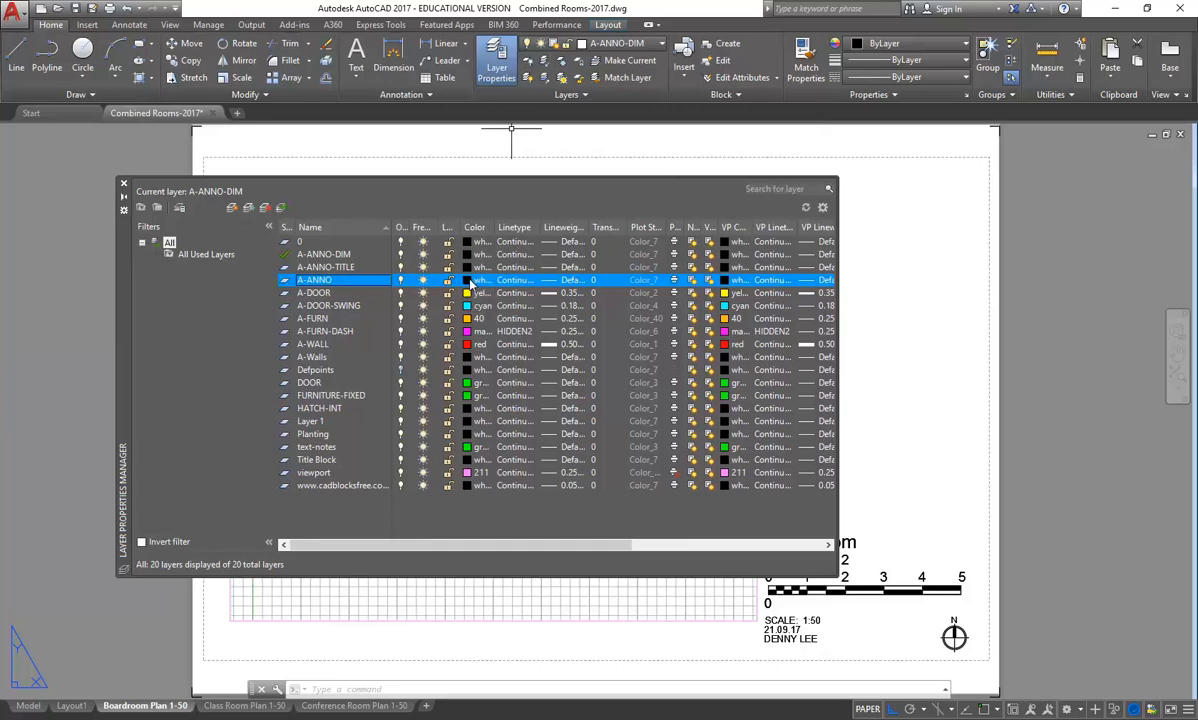
click(124, 186)
Switch to model space and frame all three room plans in the view
click(28, 707)
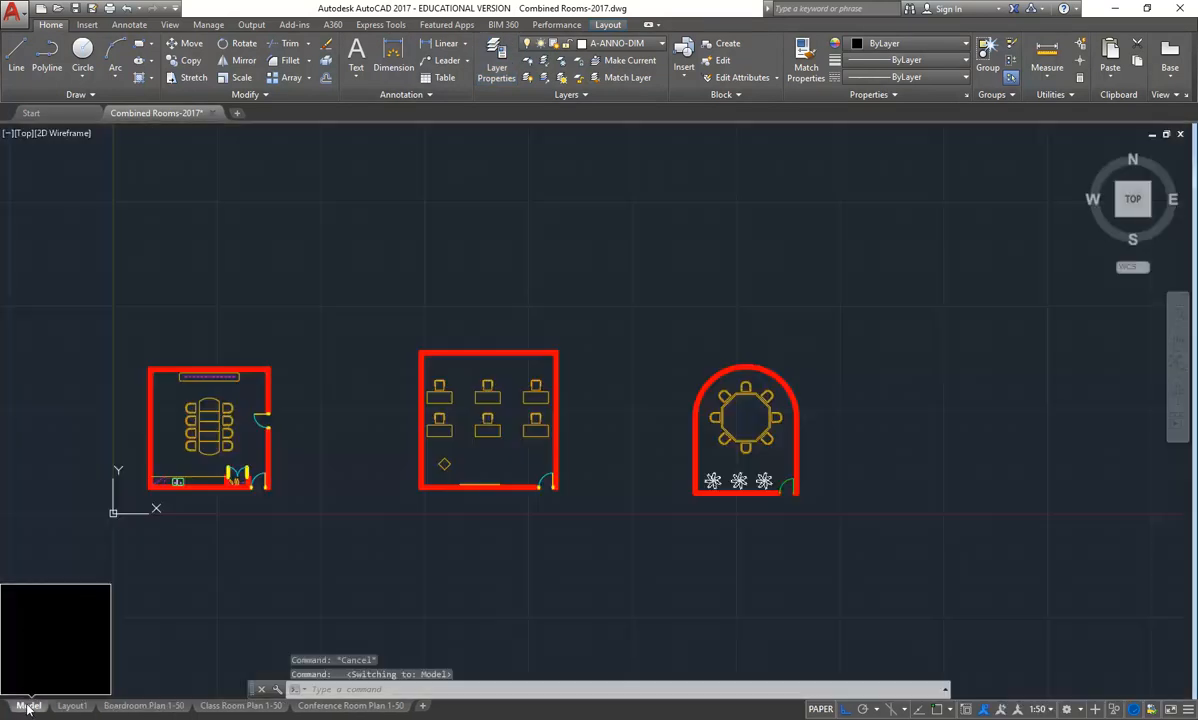
scroll(690, 510, up, 8)
scroll(532, 349, up, 4)
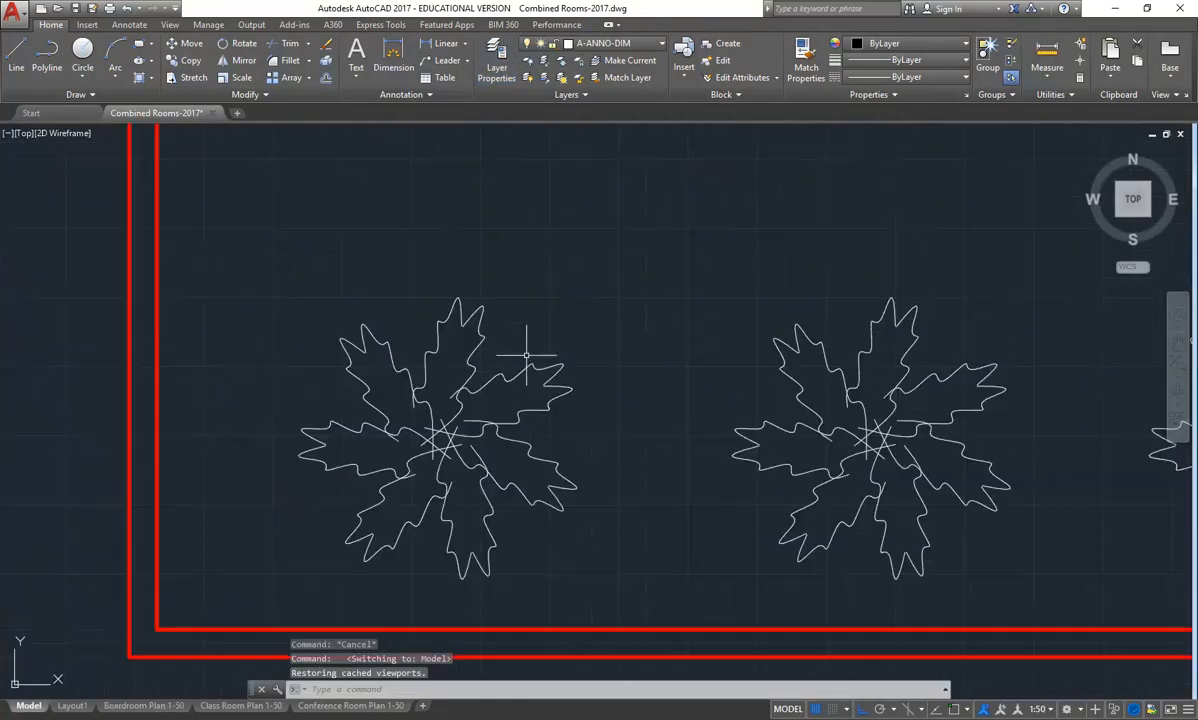
scroll(401, 443, down, 12)
middle_drag(660, 495, 591, 477)
scroll(555, 478, up, 2)
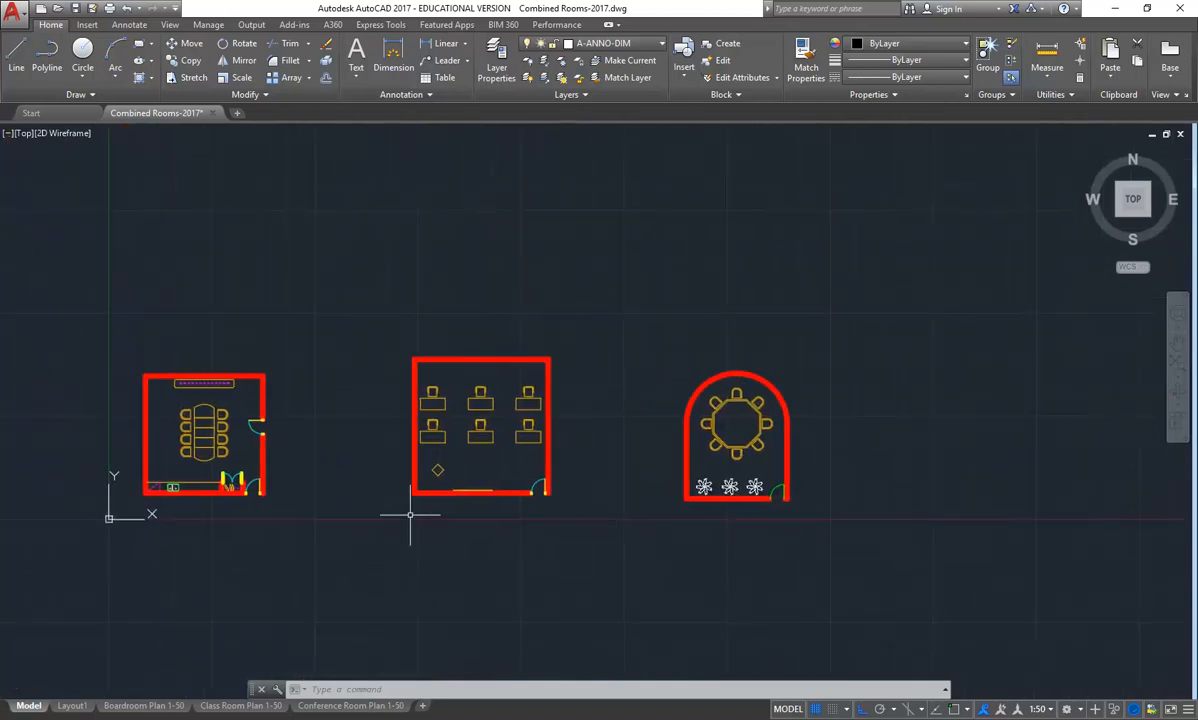
Make A-ANNO the current layer in the layer properties, with the name column widened to show full names
click(497, 63)
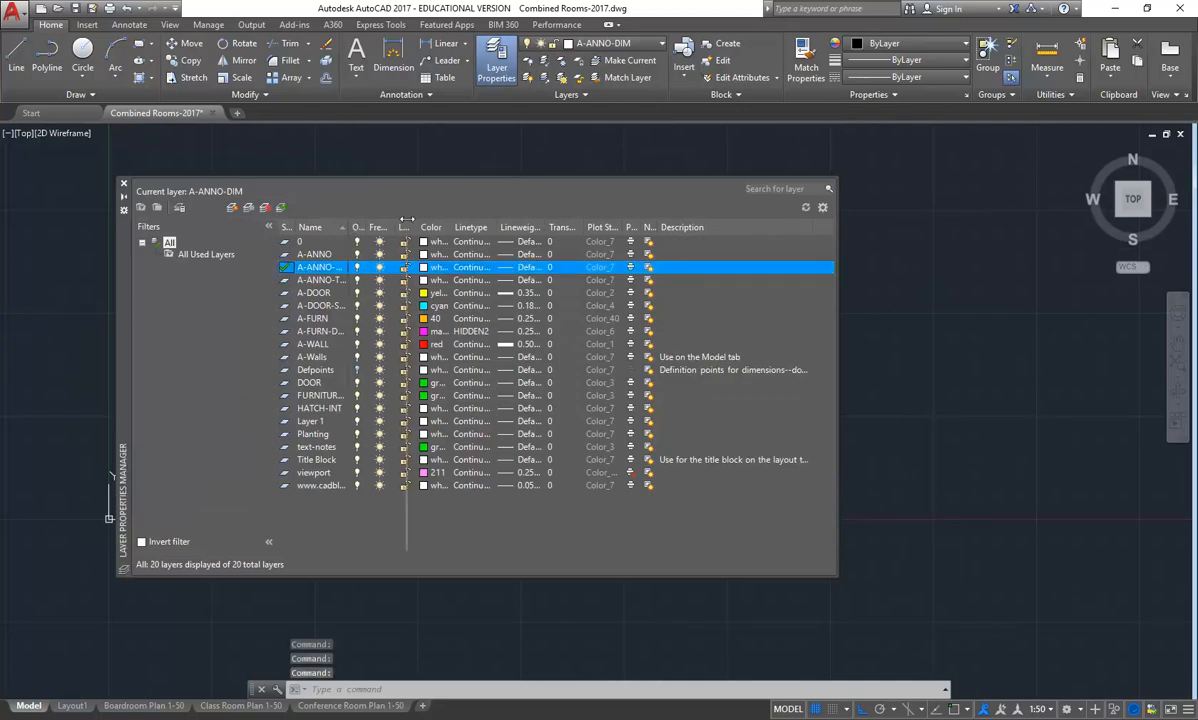
drag(348, 227, 406, 224)
click(318, 256)
click(324, 266)
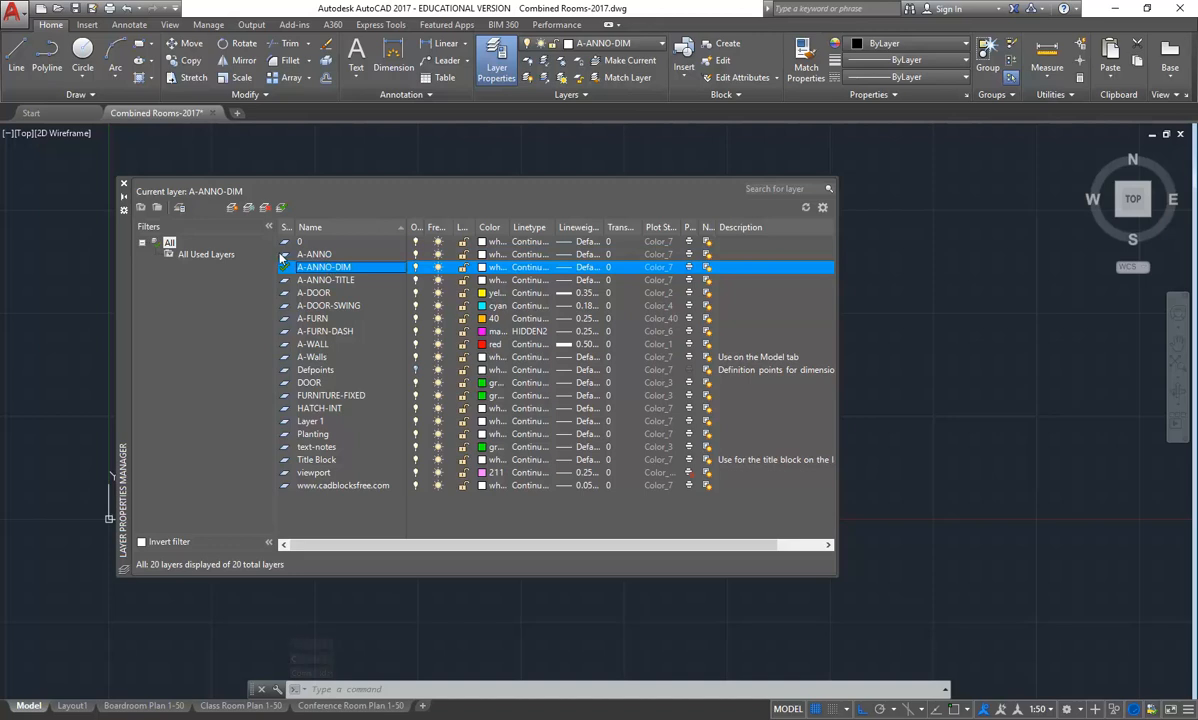
click(285, 255)
double_click(285, 255)
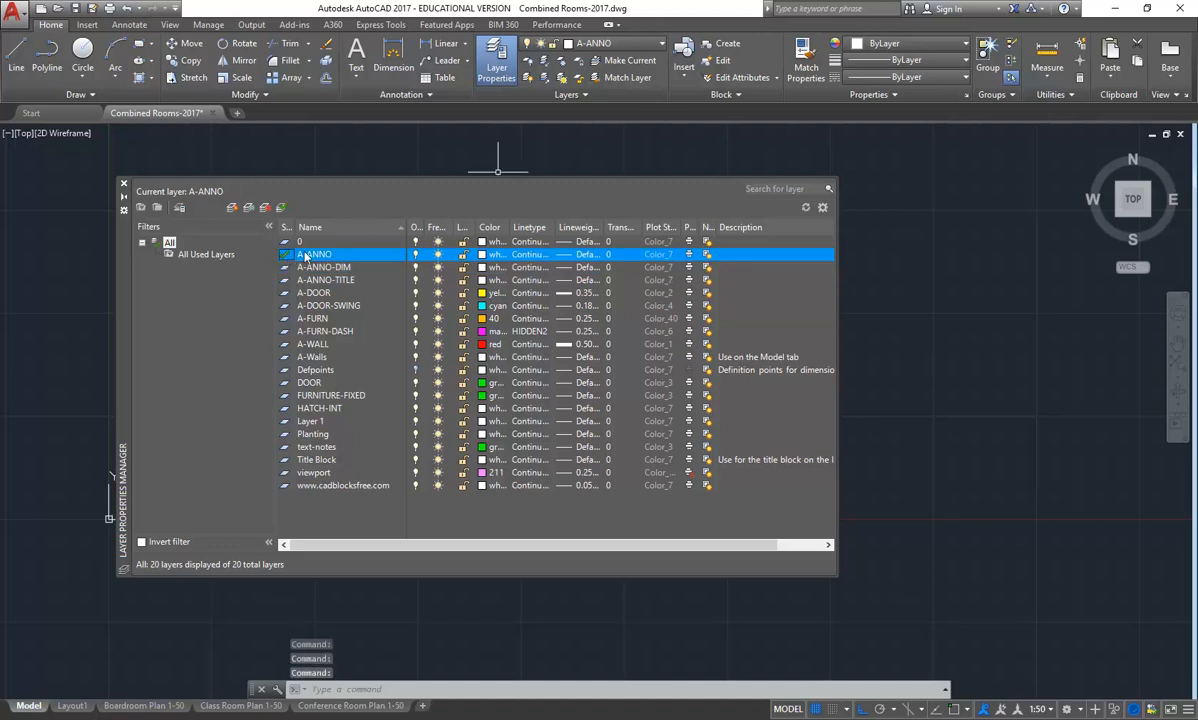
click(123, 183)
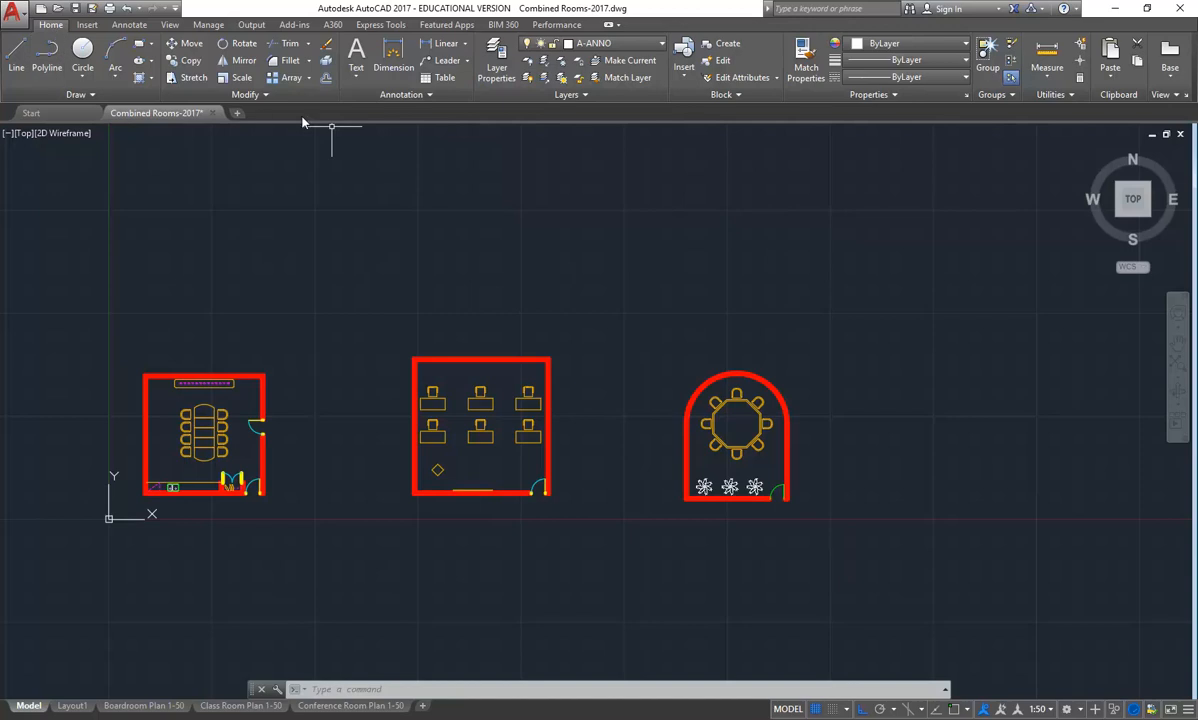
Create a new text style named note from the annotation text style settings
click(400, 94)
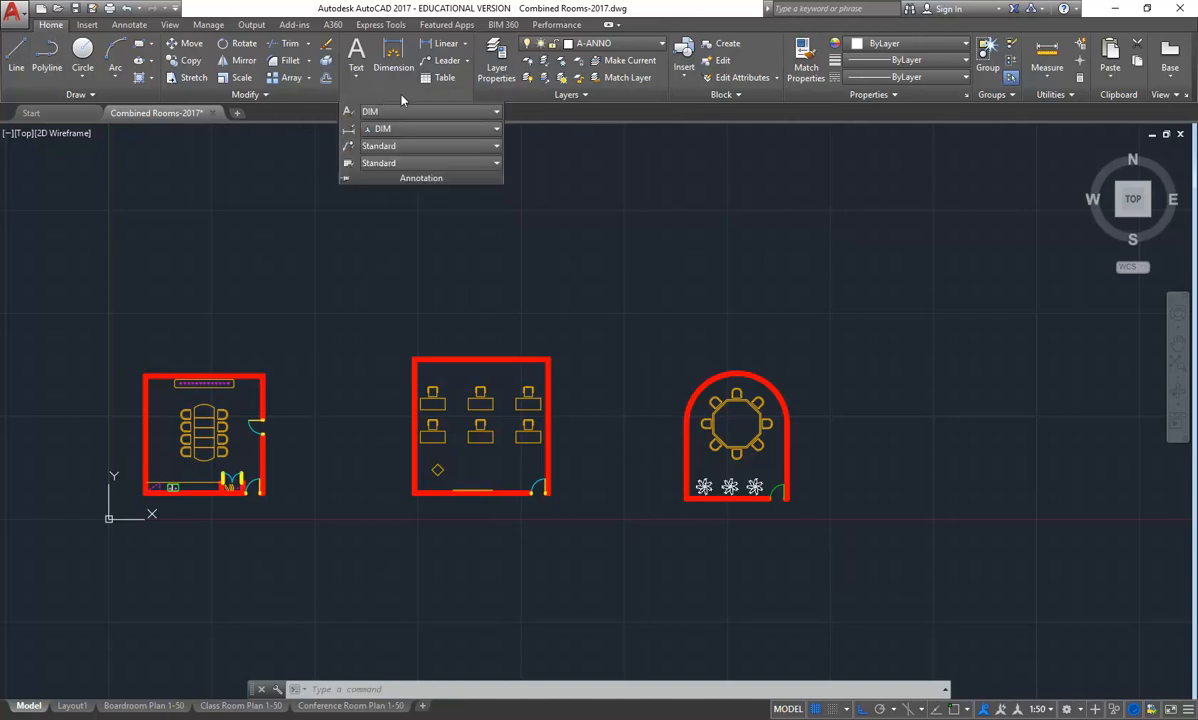
click(129, 25)
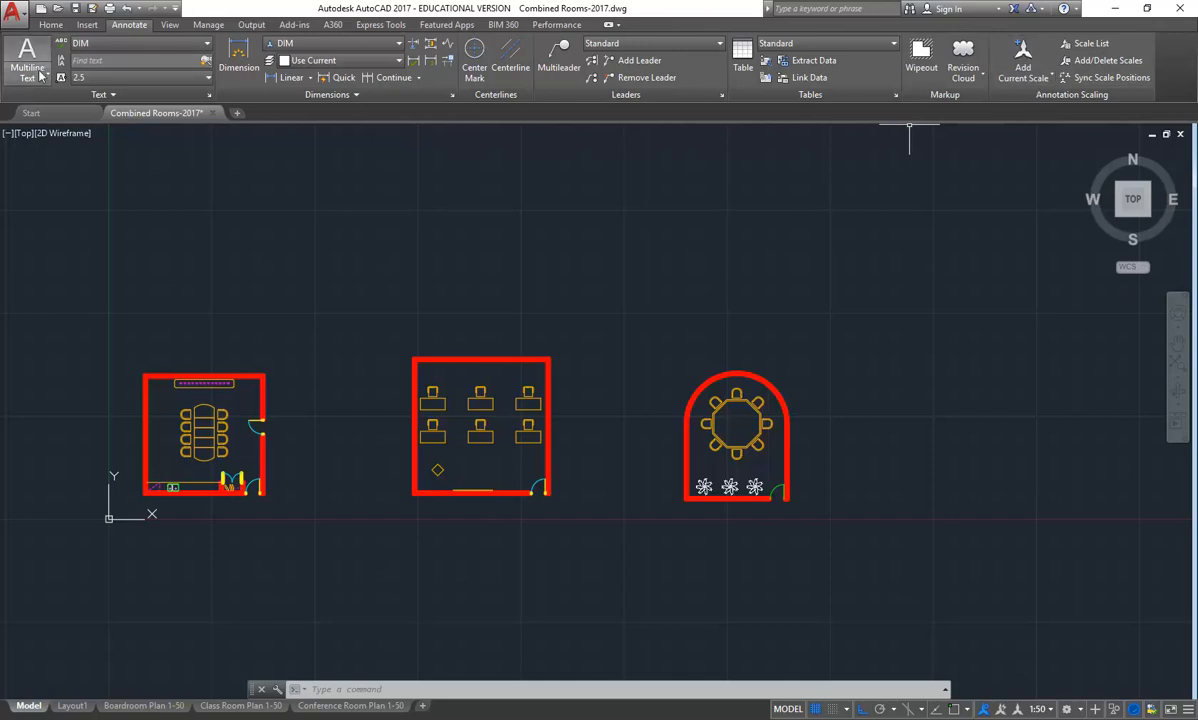
click(51, 26)
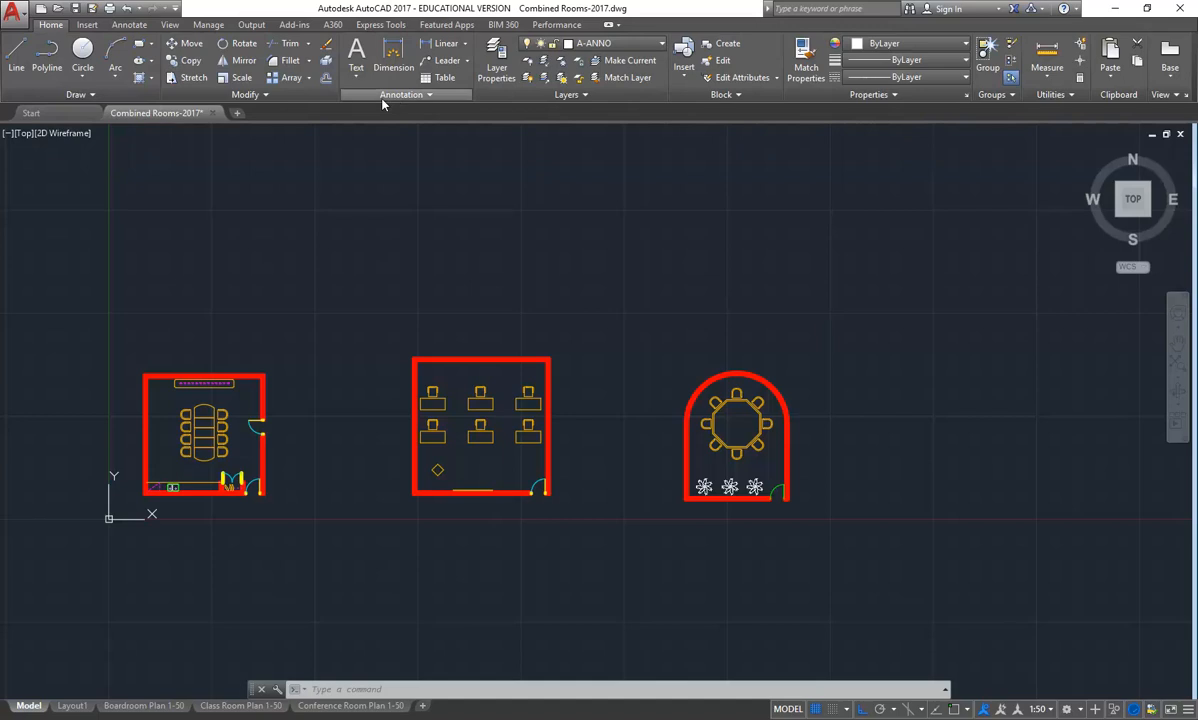
click(400, 95)
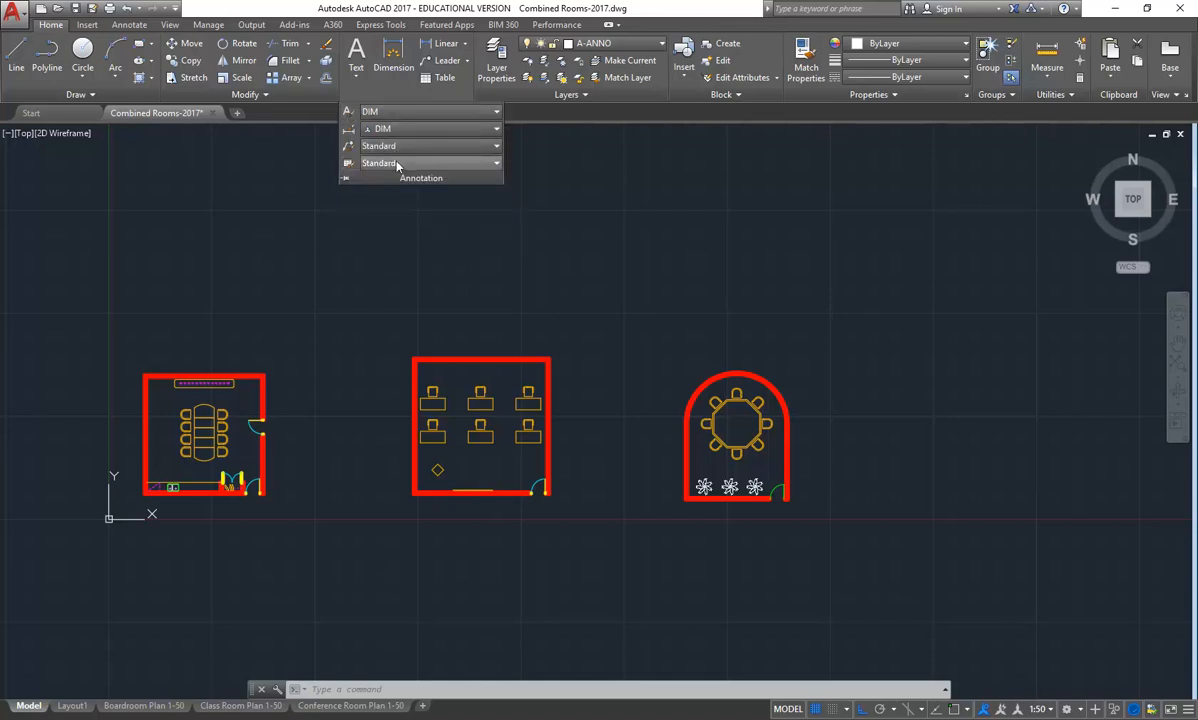
click(383, 112)
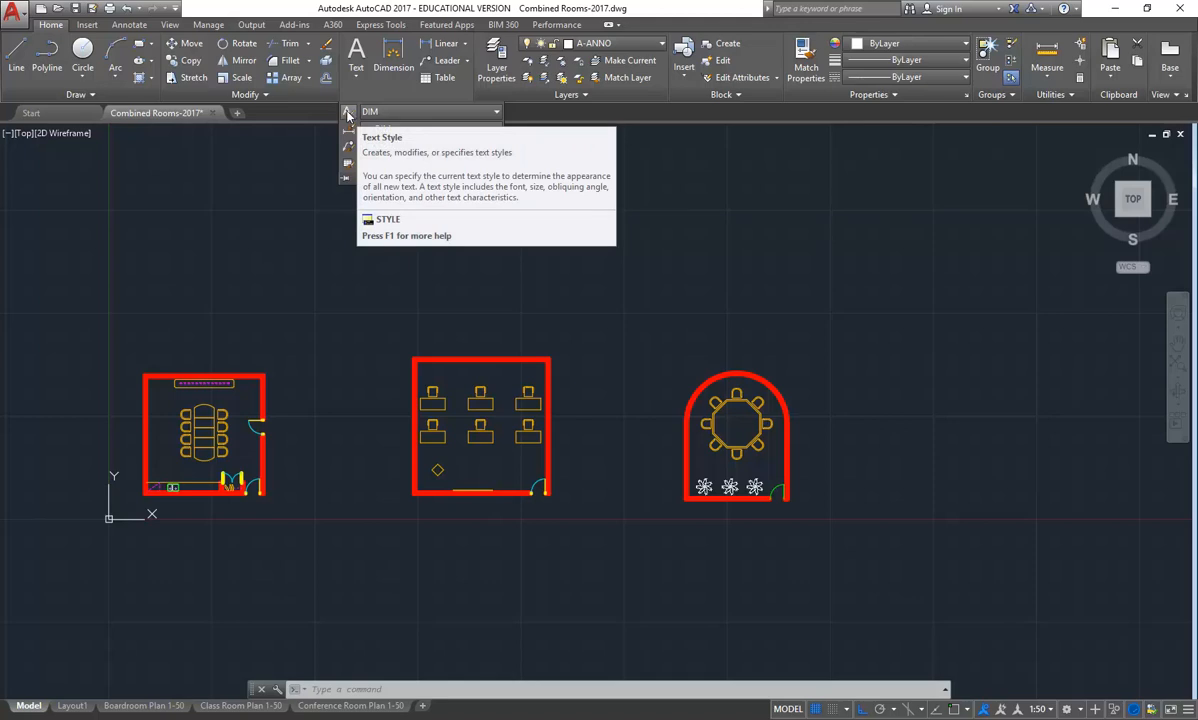
click(347, 115)
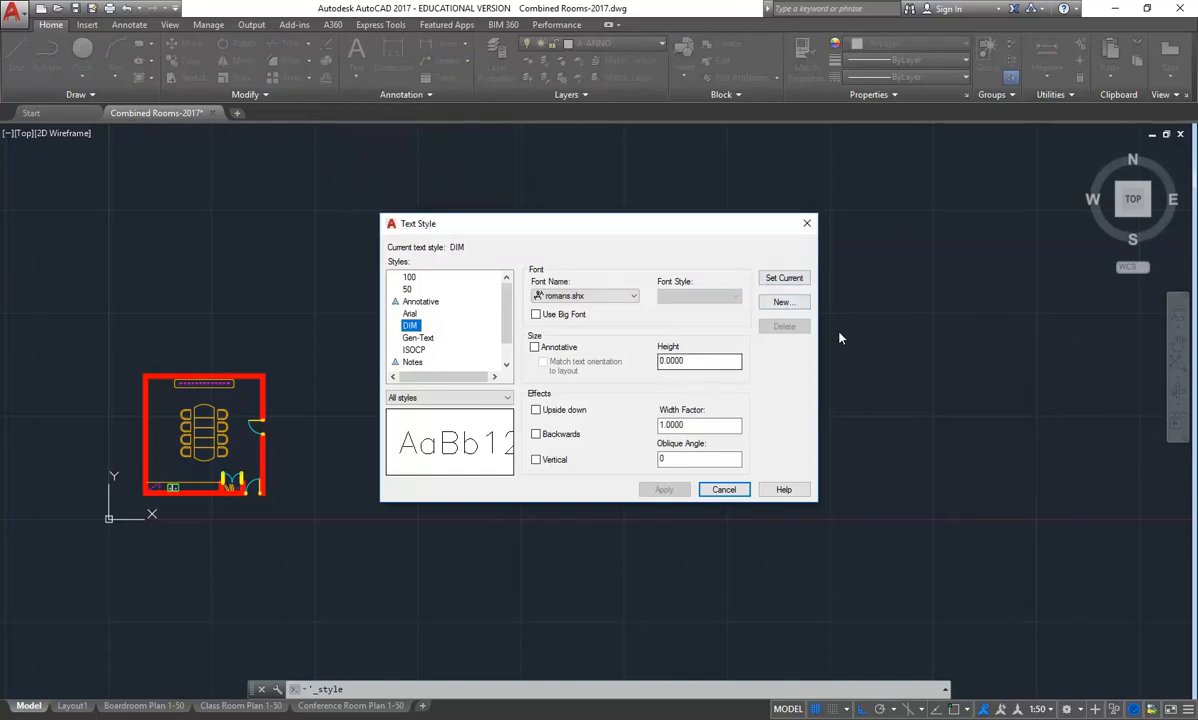
click(782, 302)
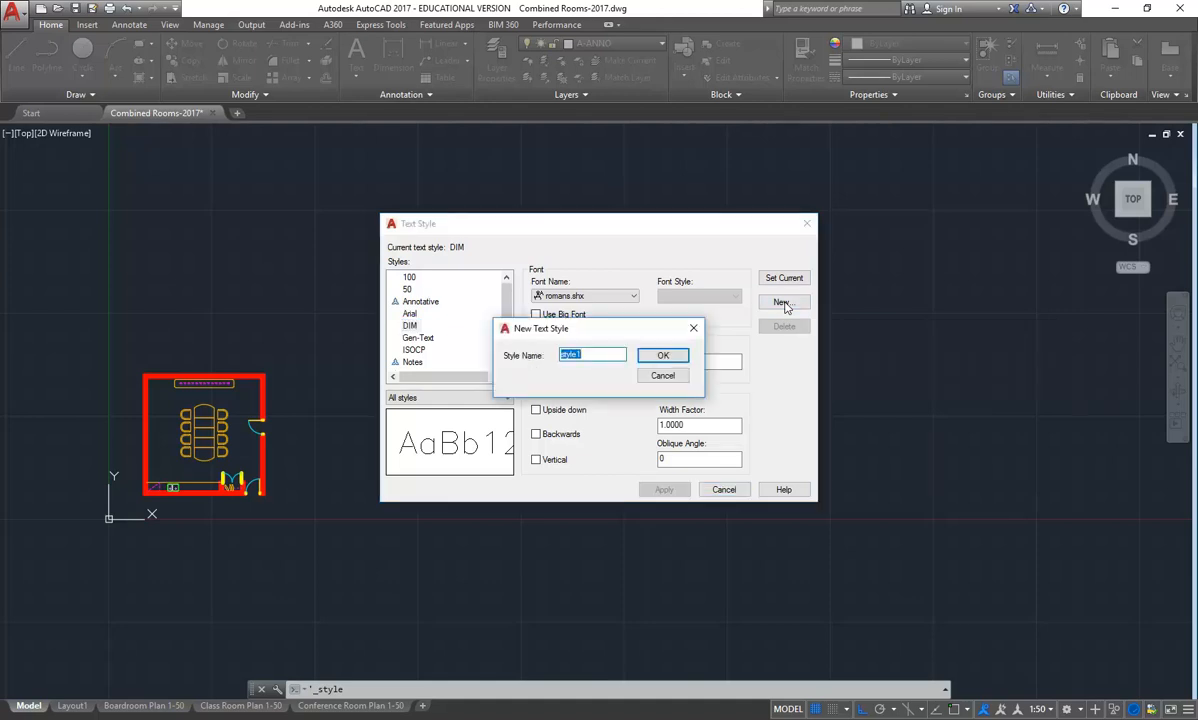
text(note)
click(664, 355)
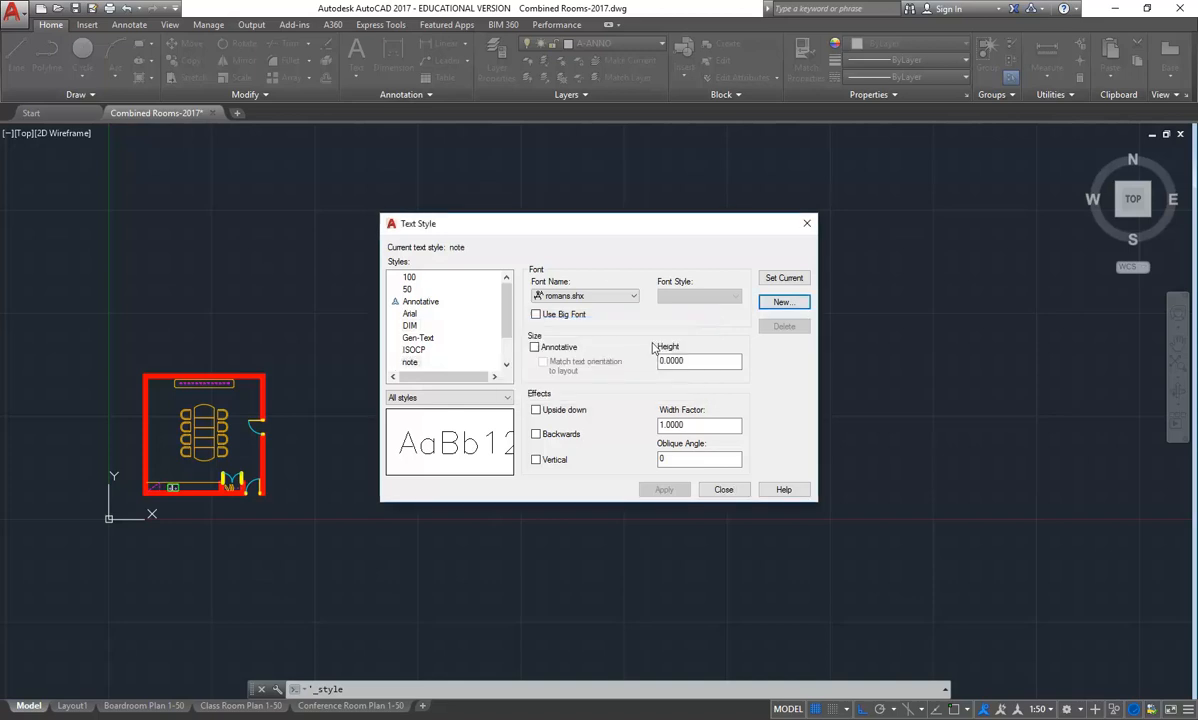
Set the font of the note text style to Arial
click(600, 295)
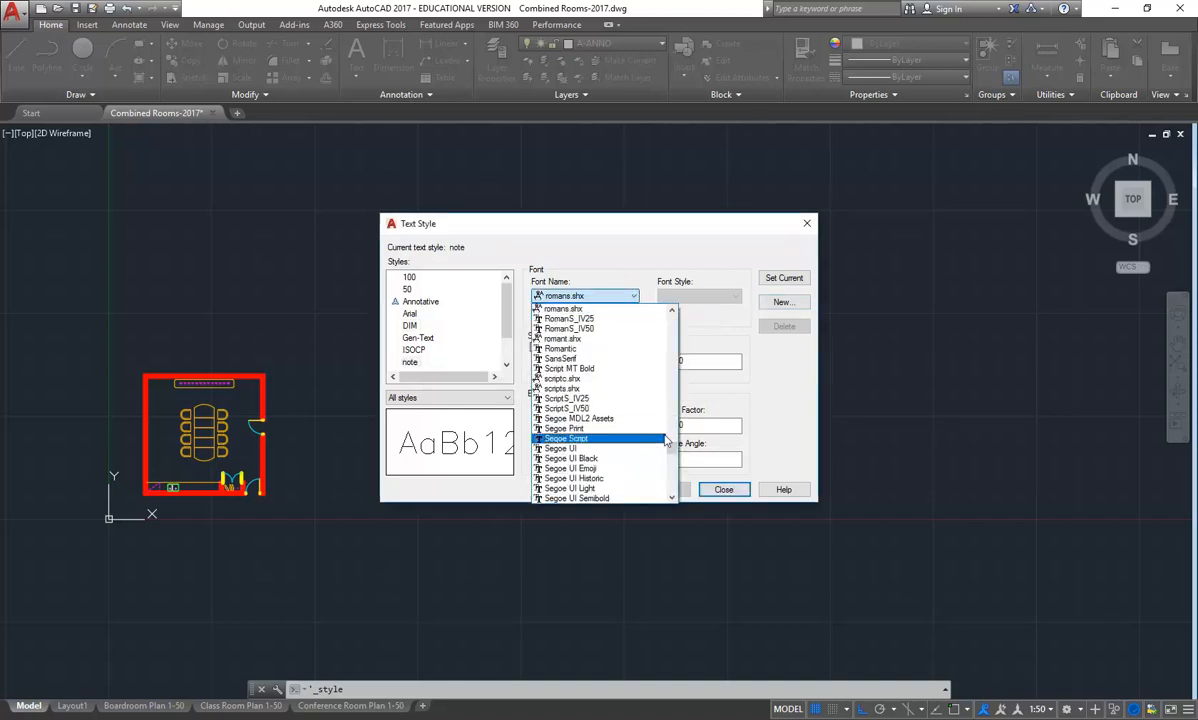
mouse_move(672, 455)
mouse_down()
mouse_move(673, 316)
mouse_move(676, 377)
mouse_up()
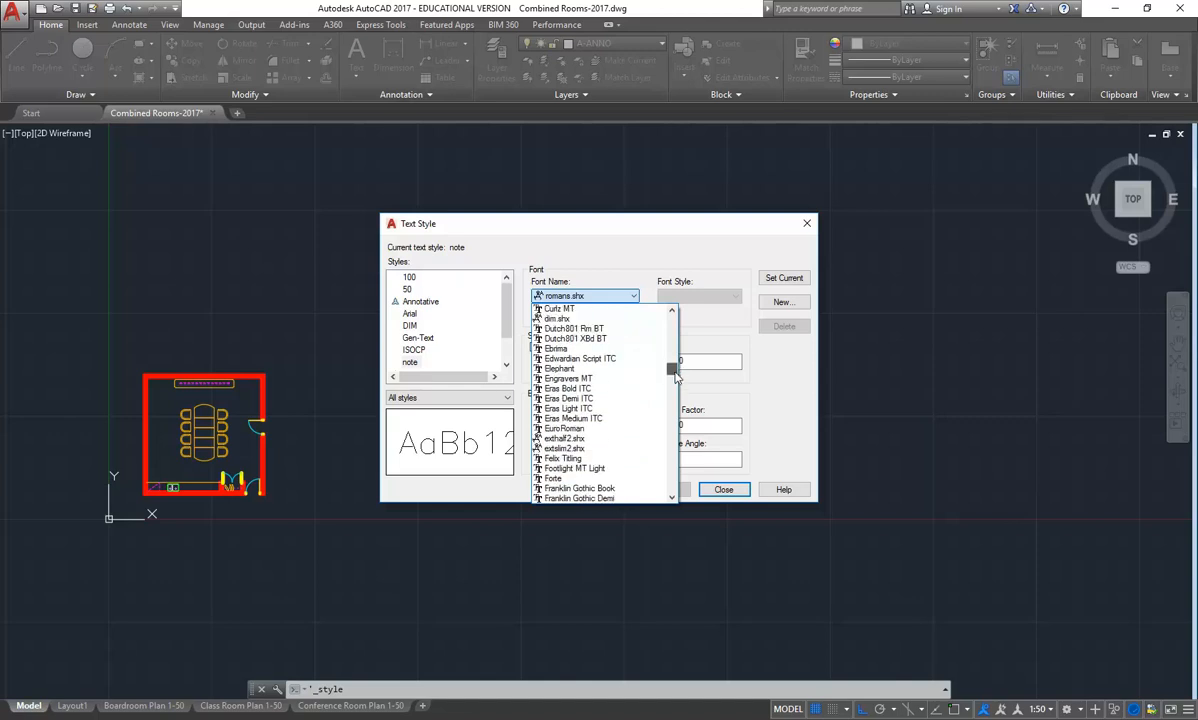
drag(676, 377, 672, 340)
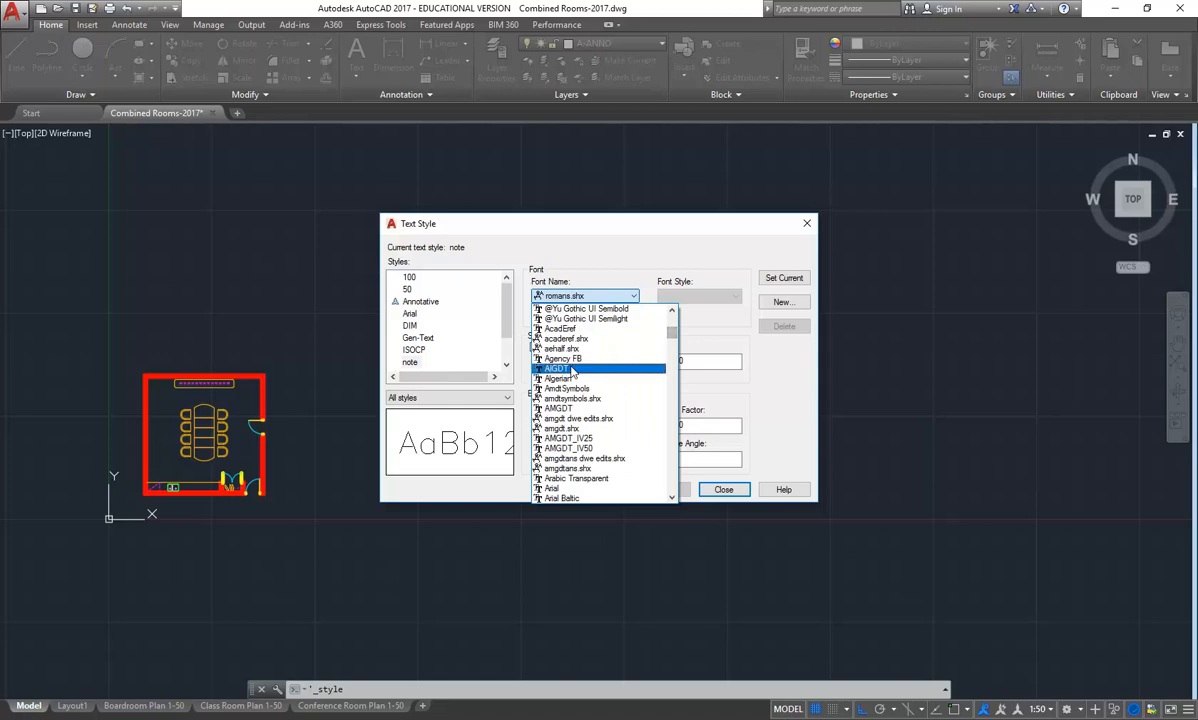
scroll(562, 414, down, 2)
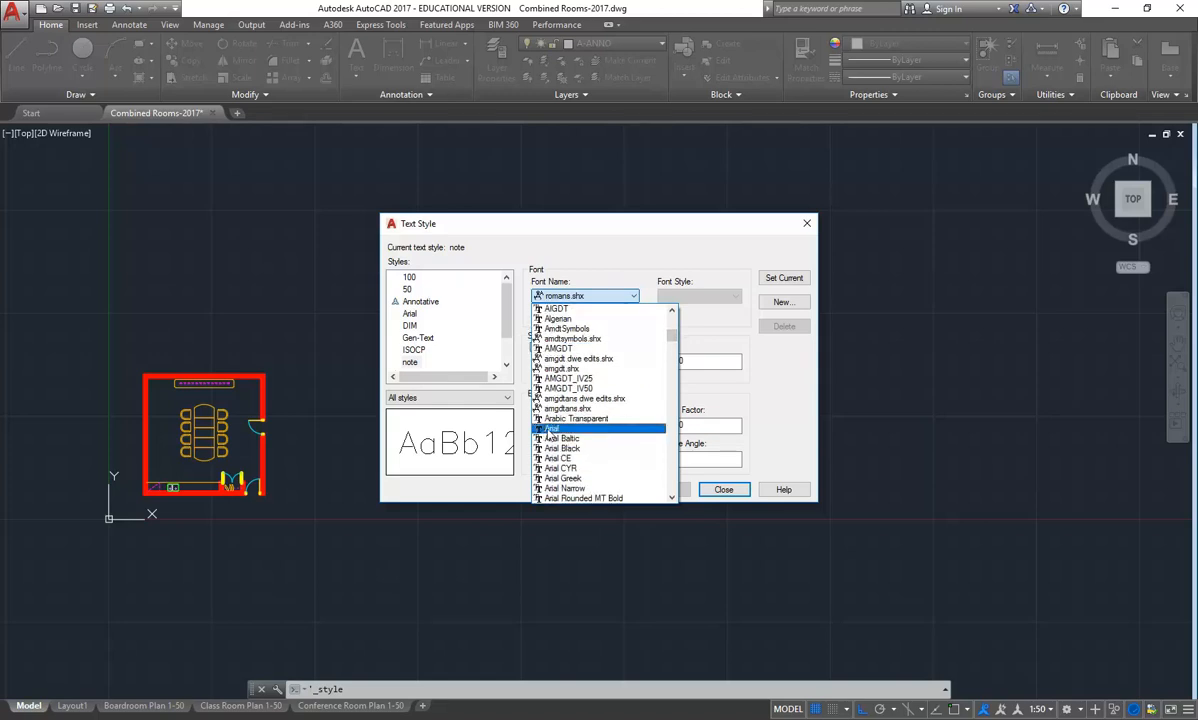
click(552, 428)
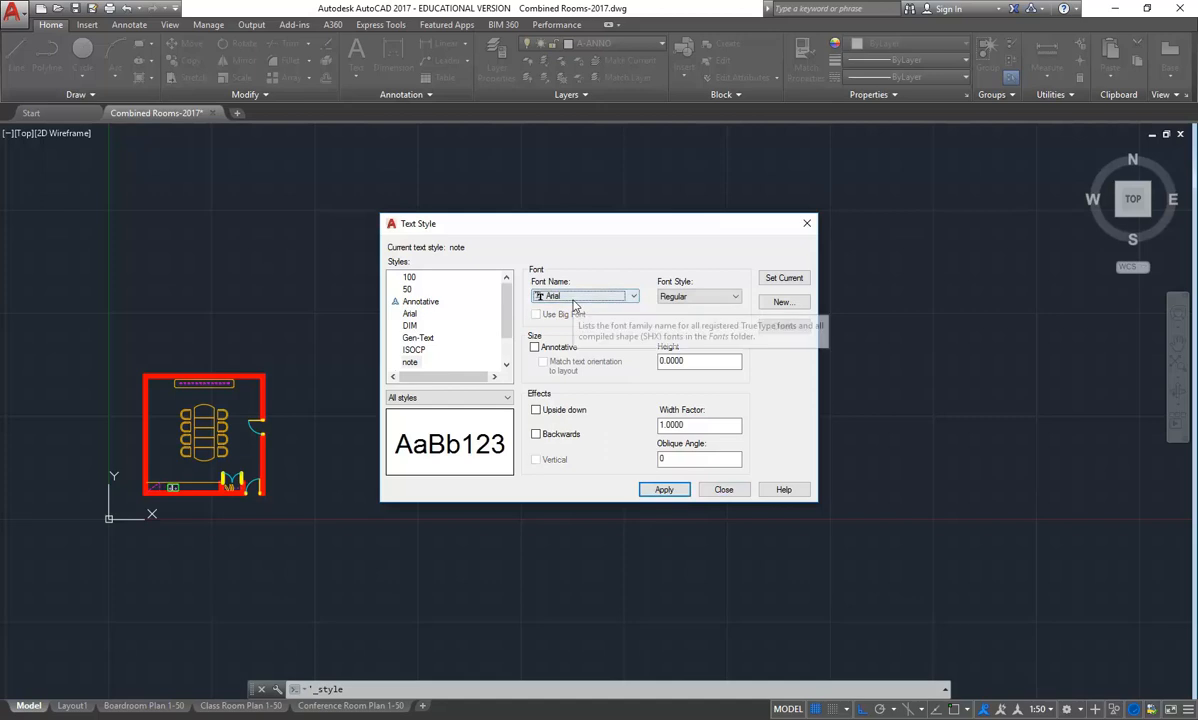
Change the font of the note text style to Swis721 Cn BT
click(574, 298)
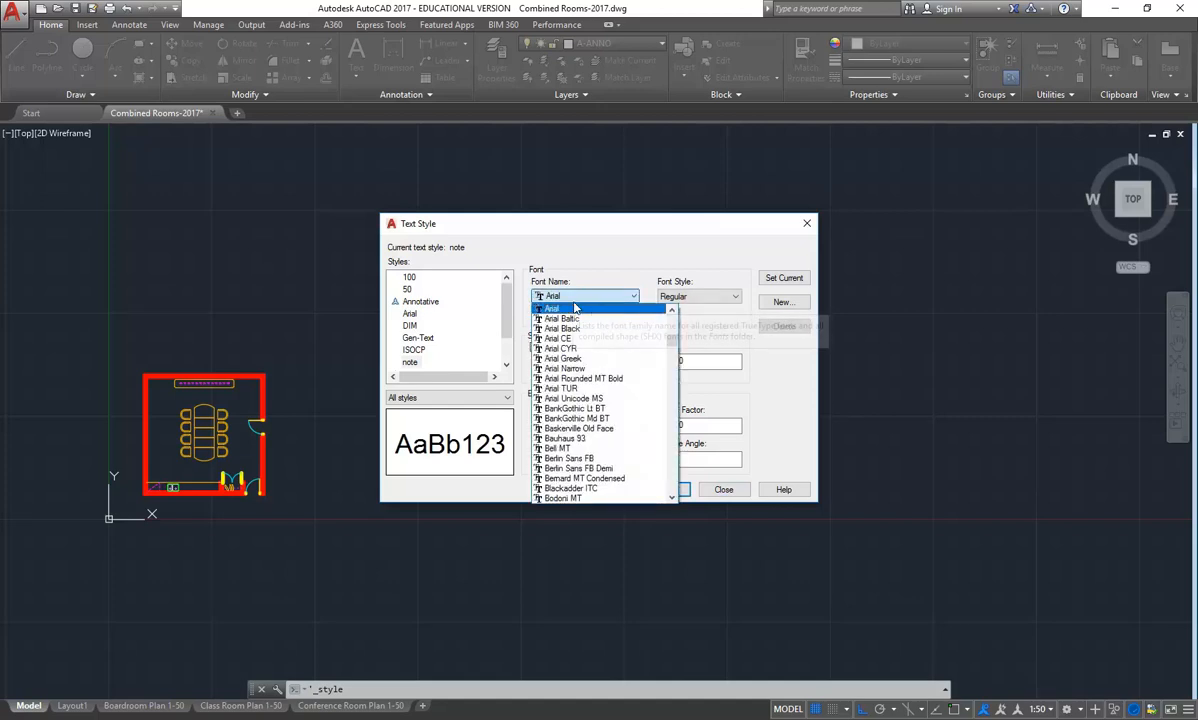
drag(672, 347, 673, 397)
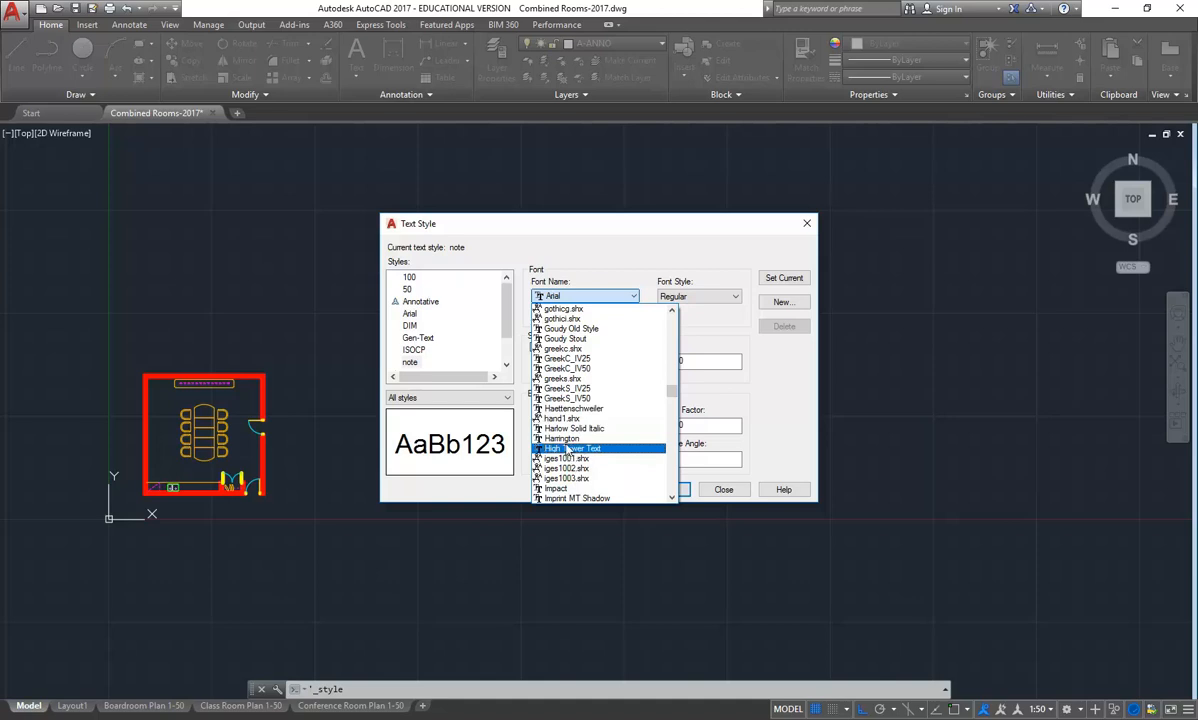
drag(673, 390, 672, 463)
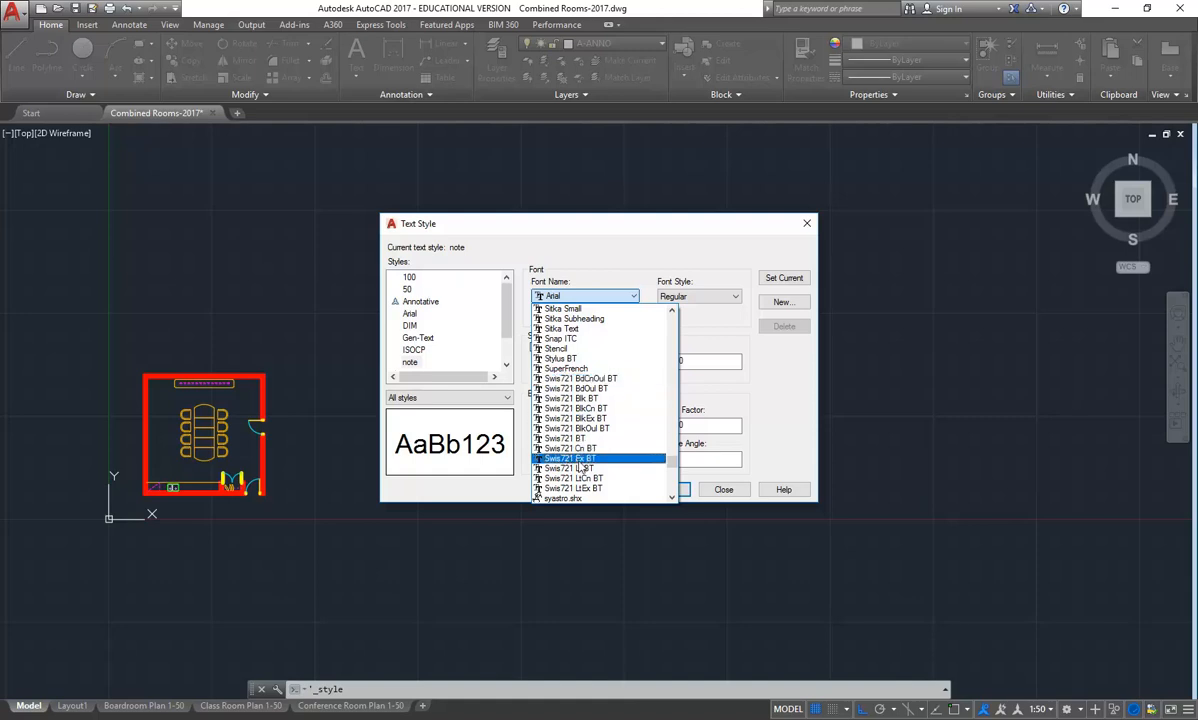
scroll(582, 424, down, 1)
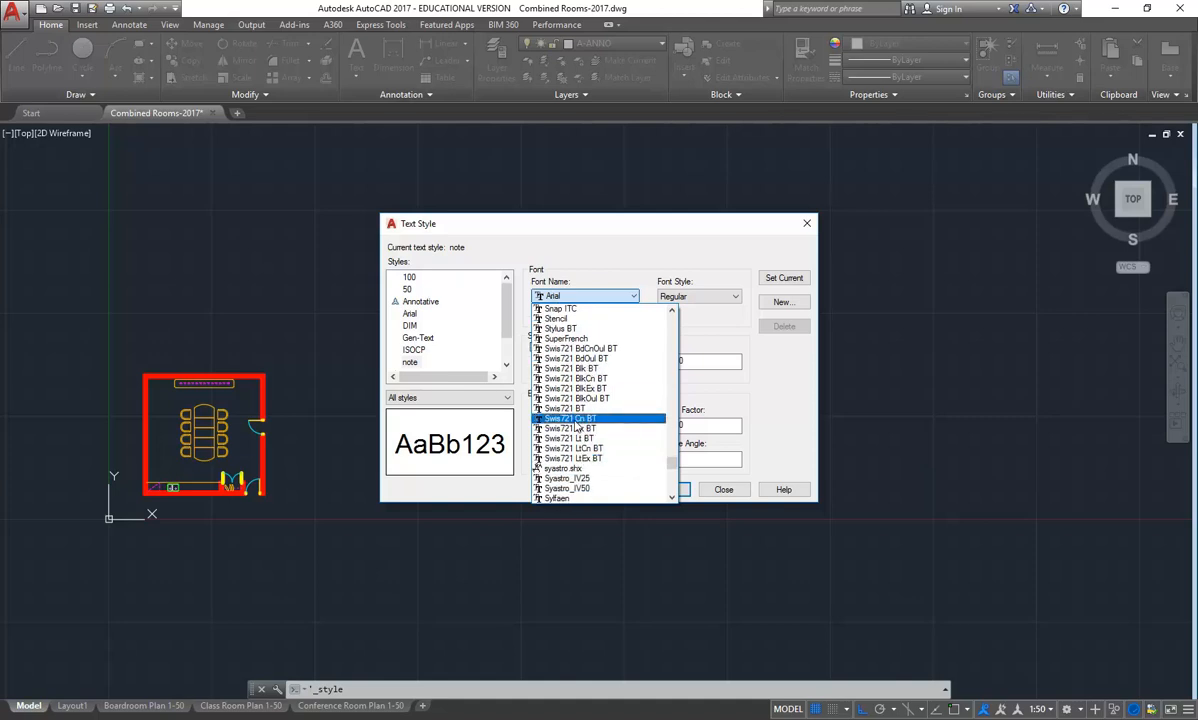
click(580, 421)
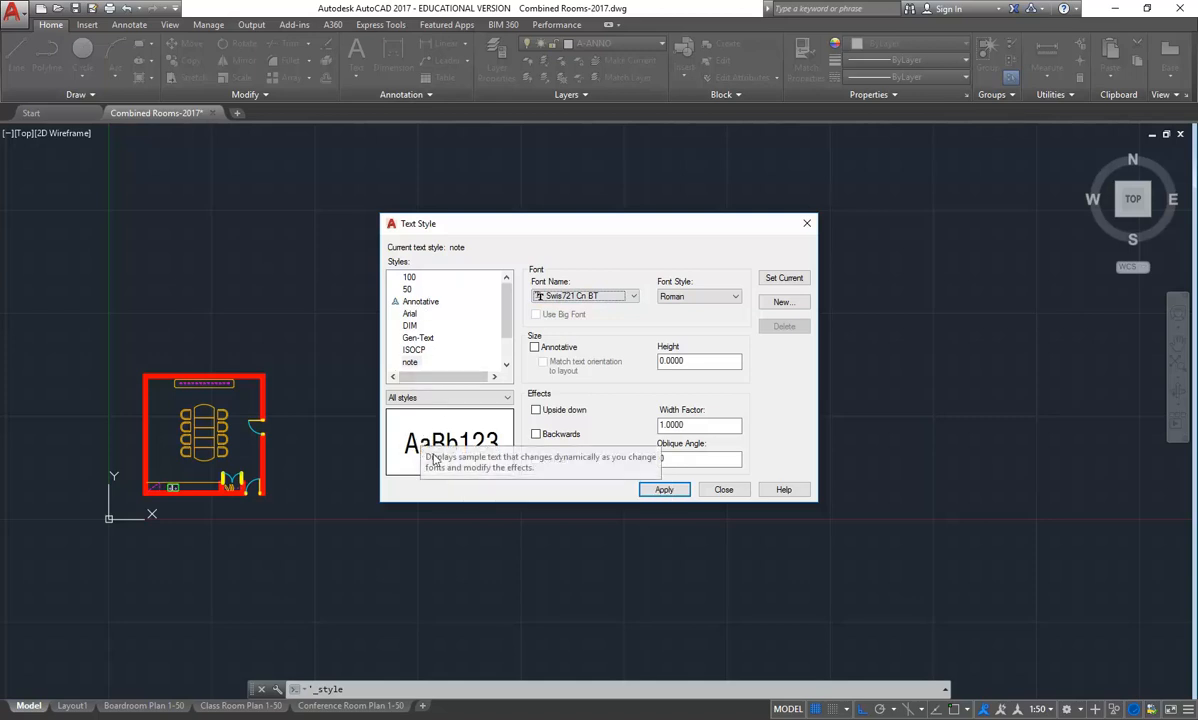
Make the note style annotative with a paper text height of 2.5, and set it current, saving the changes
double_click(693, 362)
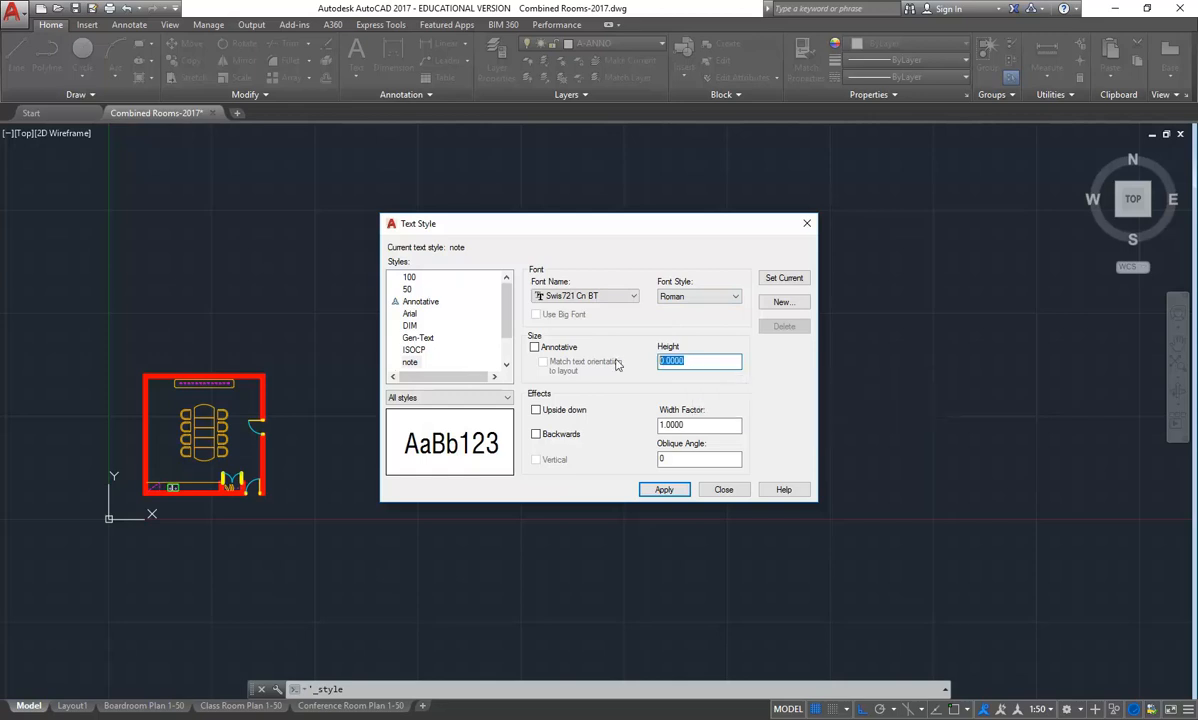
text(2.5)
click(535, 347)
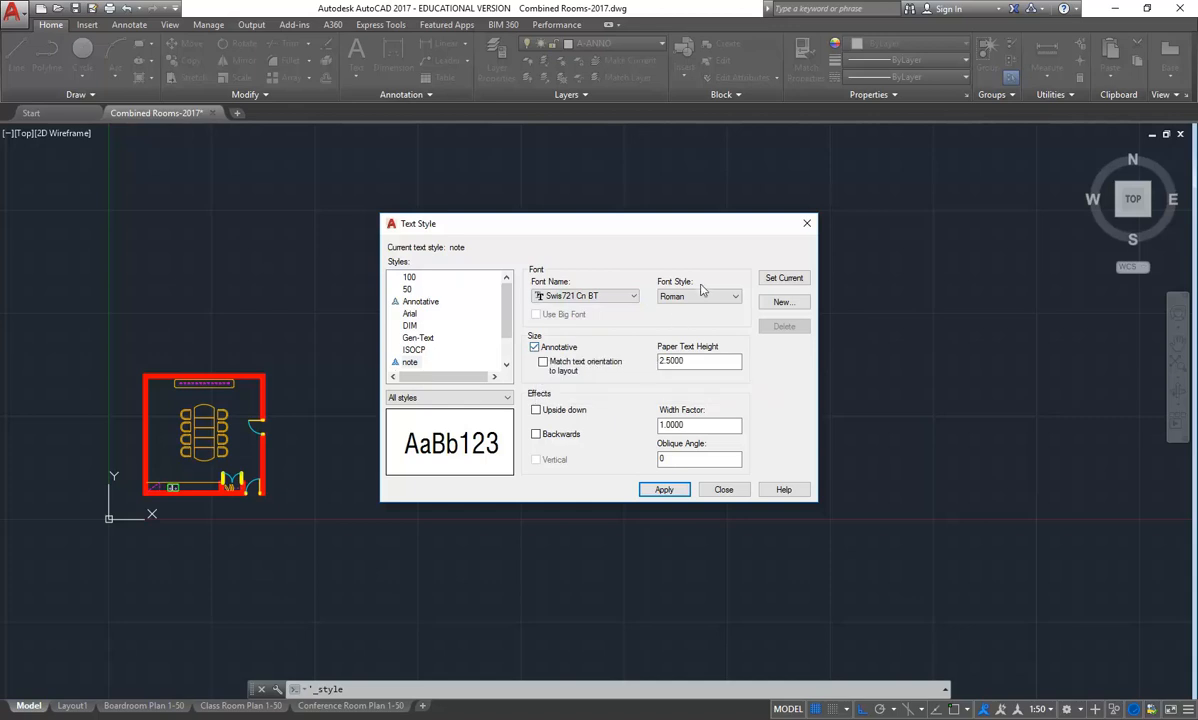
click(763, 276)
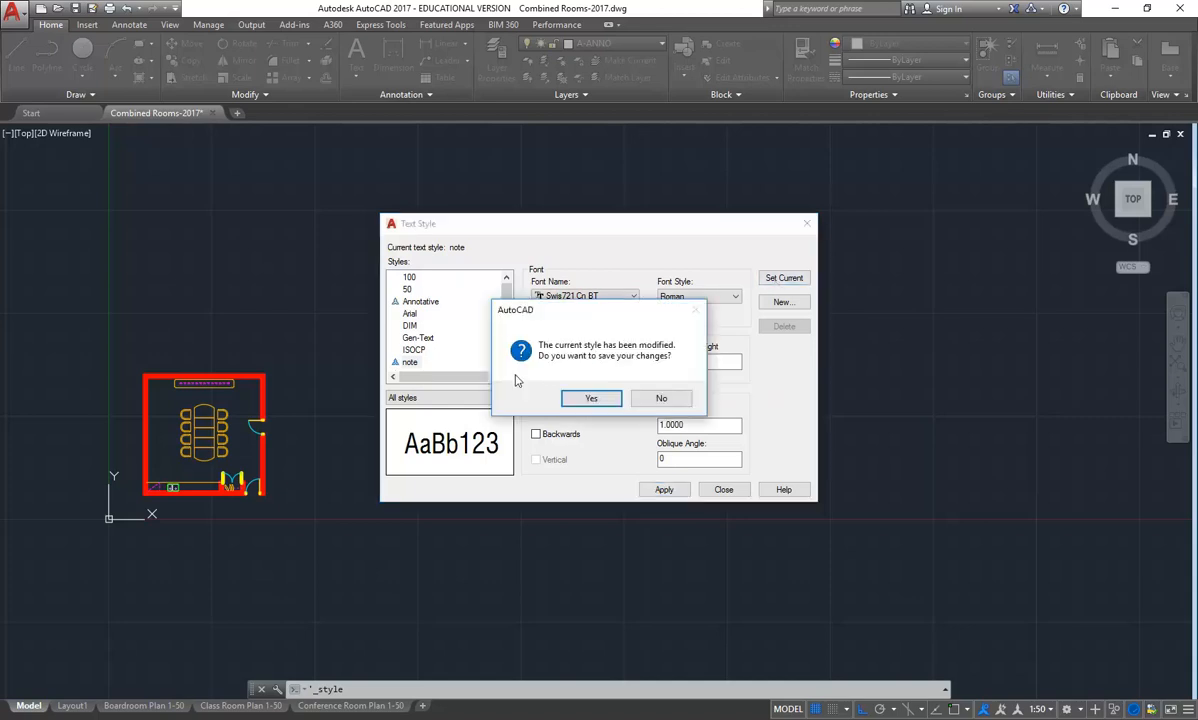
click(589, 399)
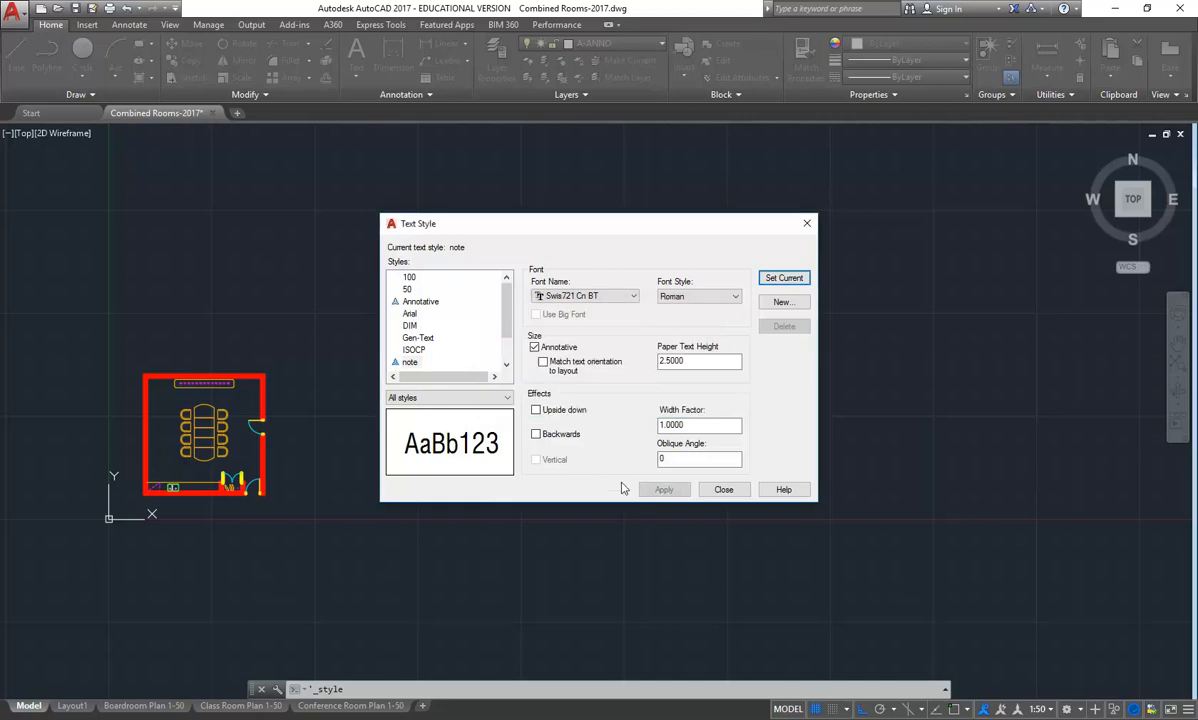
click(724, 489)
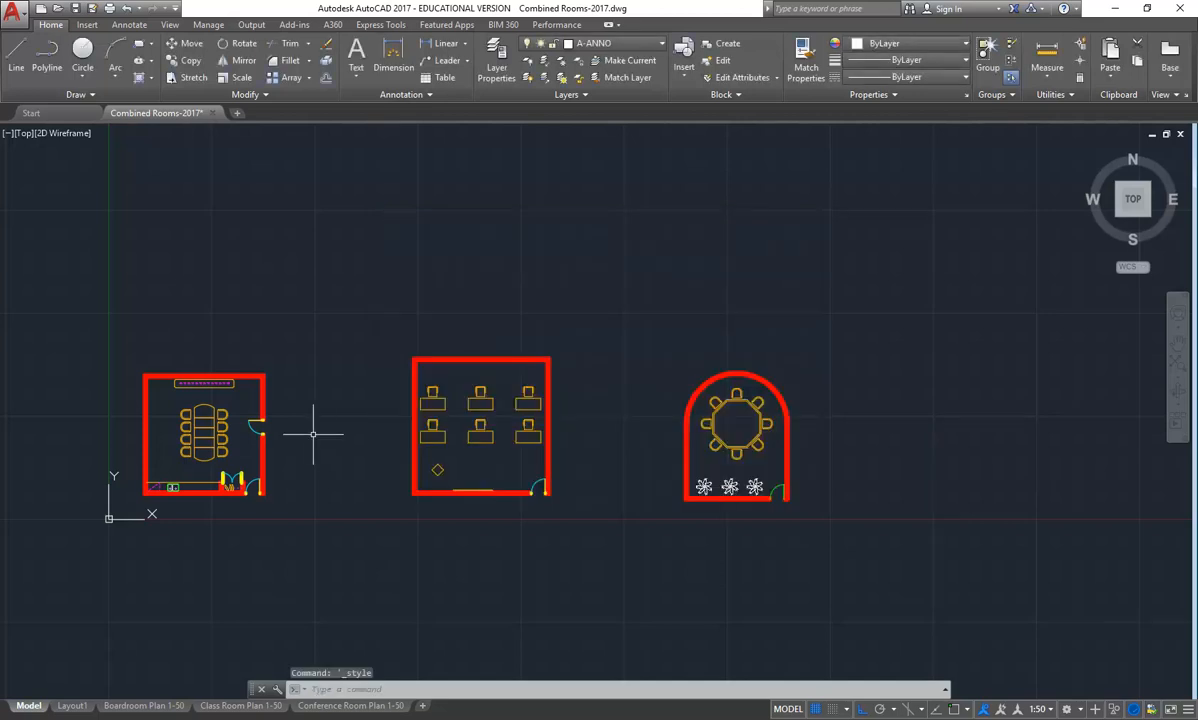
Set the annotation scale of the model view to 1:1 with the boardroom plan framed
middle_drag(313, 434, 468, 428)
scroll(259, 468, up, 3)
scroll(398, 477, up, 2)
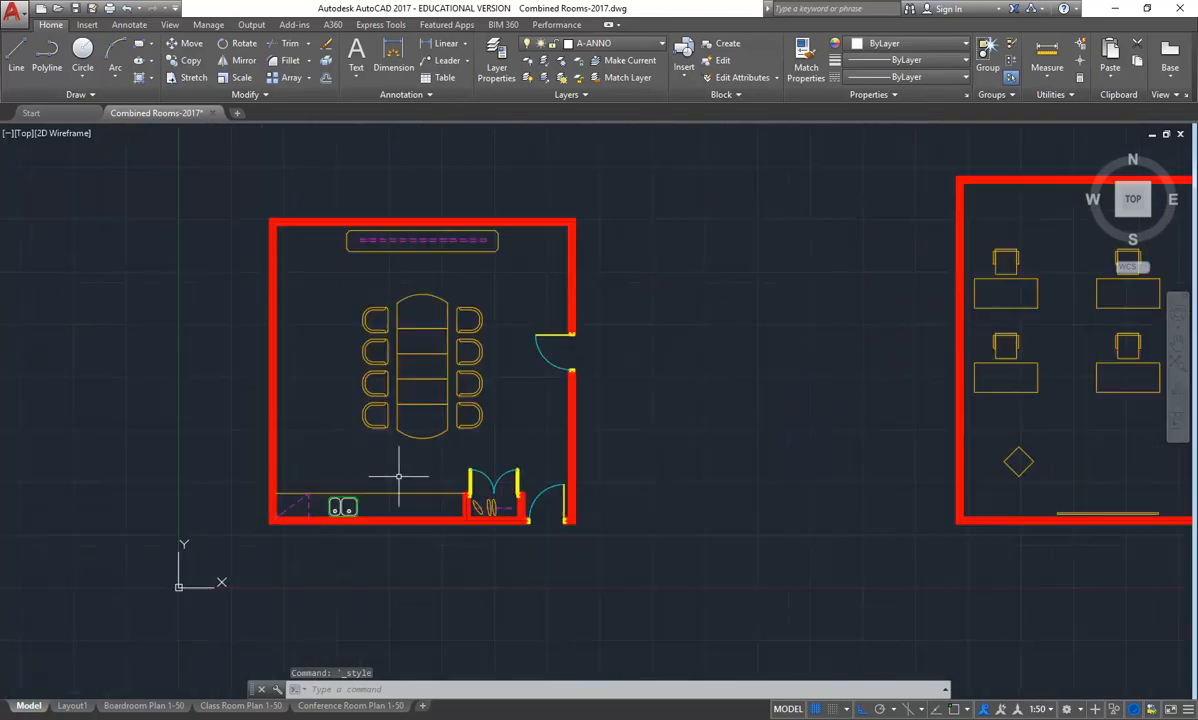
middle_drag(318, 372, 297, 394)
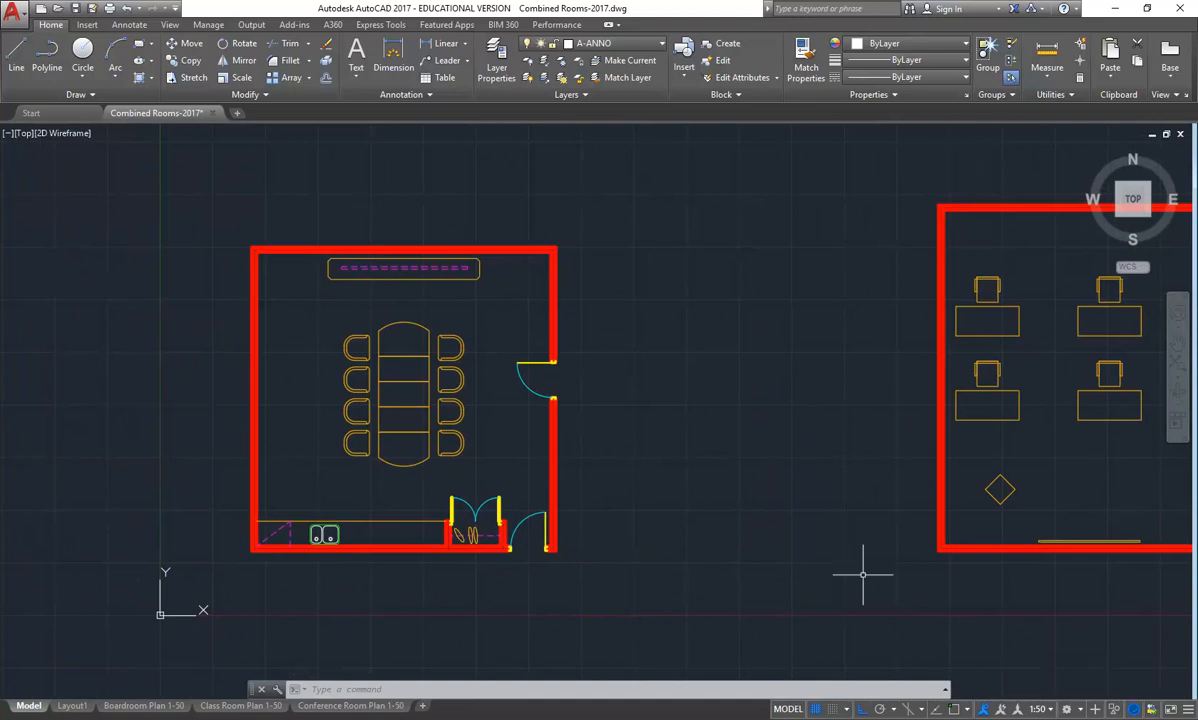
click(1040, 709)
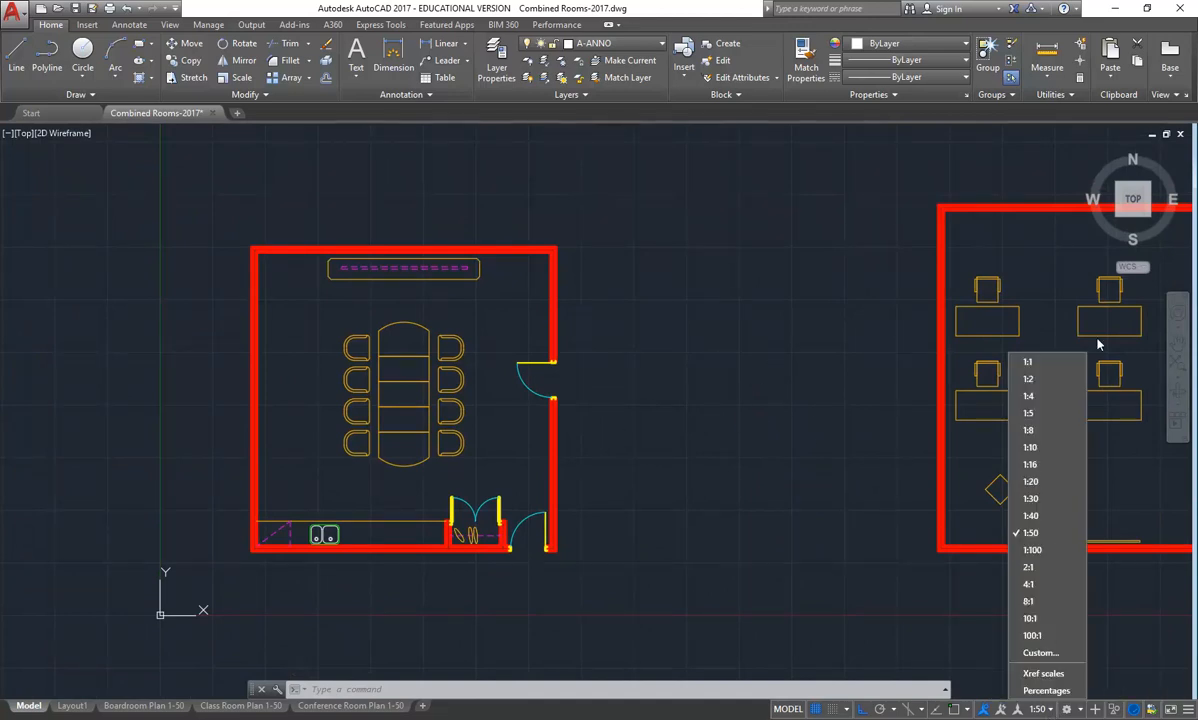
click(1041, 364)
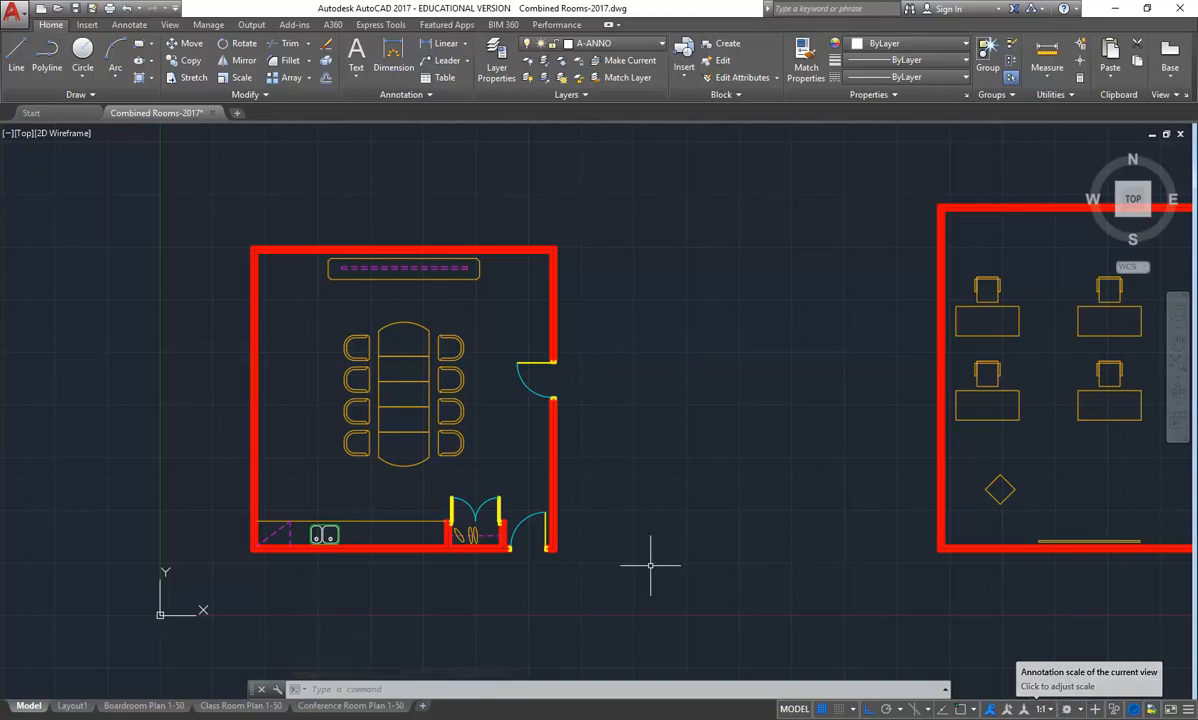
Start a multiline text in the boardroom plan and set its annotation scale to 1:50
scroll(244, 507, up, 2)
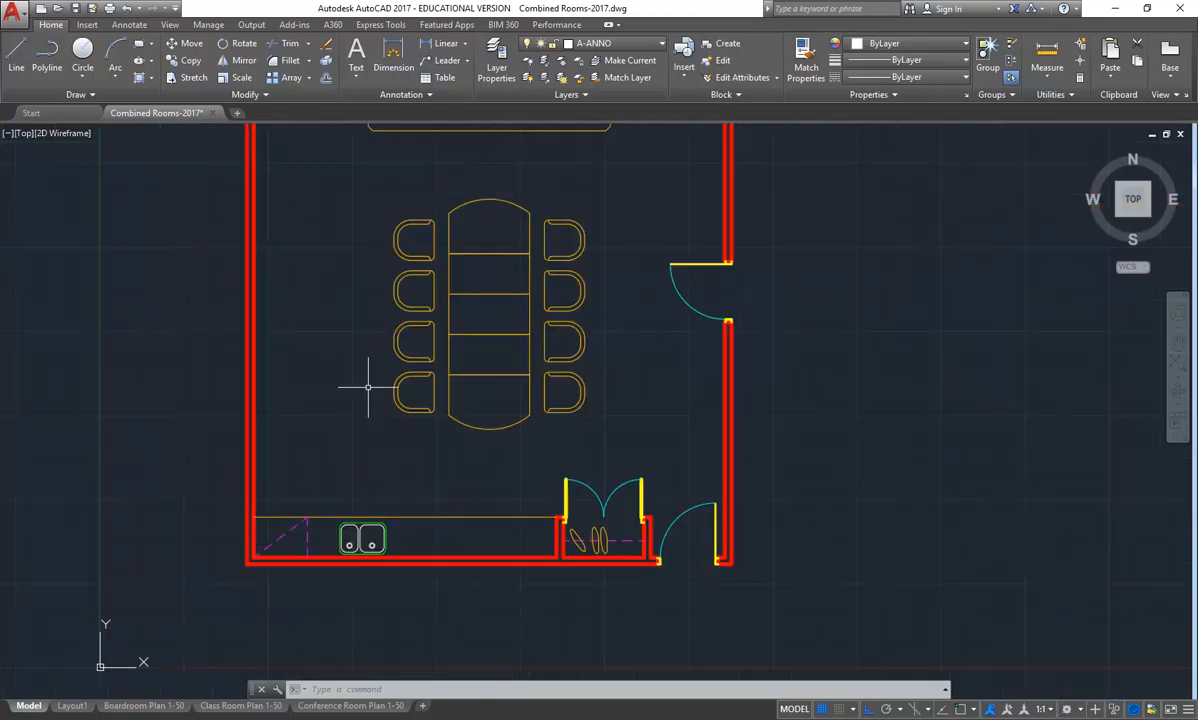
click(356, 77)
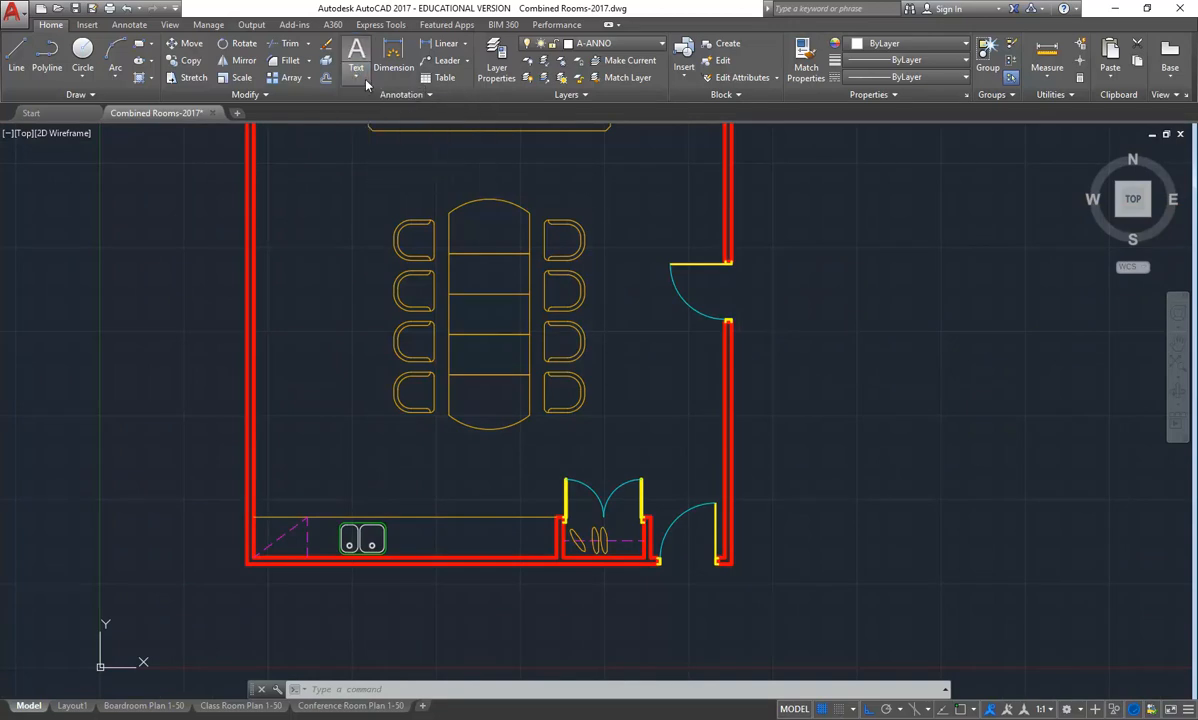
click(354, 78)
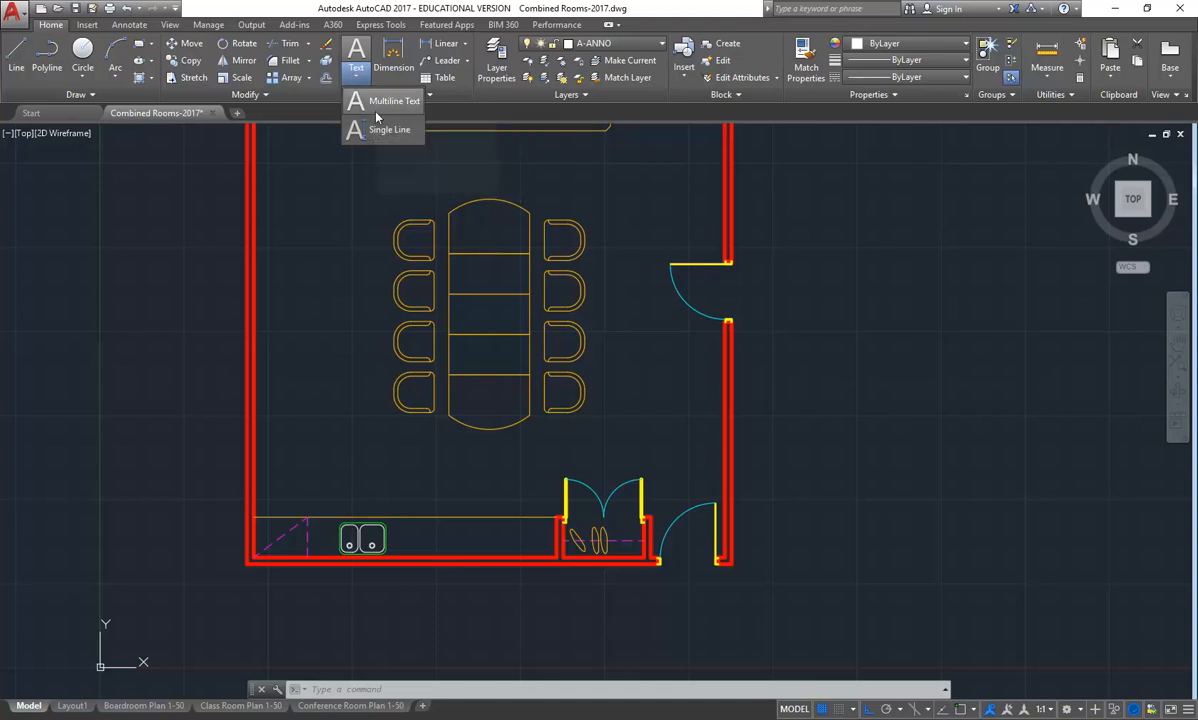
click(376, 108)
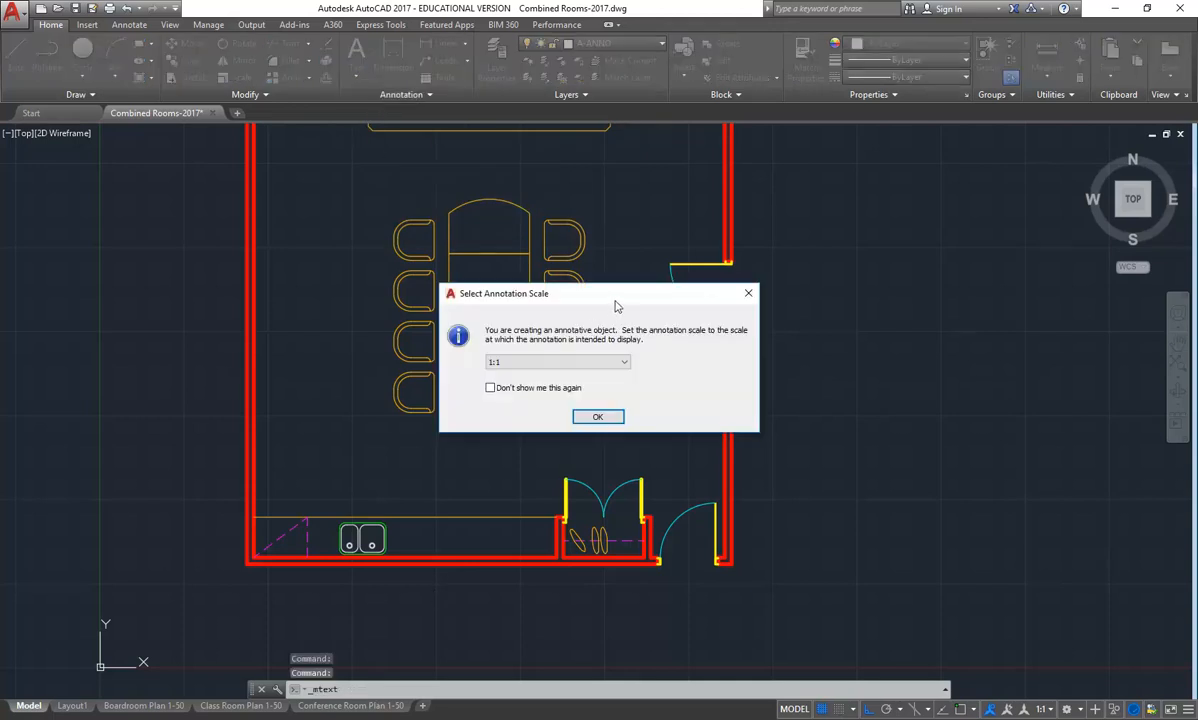
drag(575, 290, 417, 222)
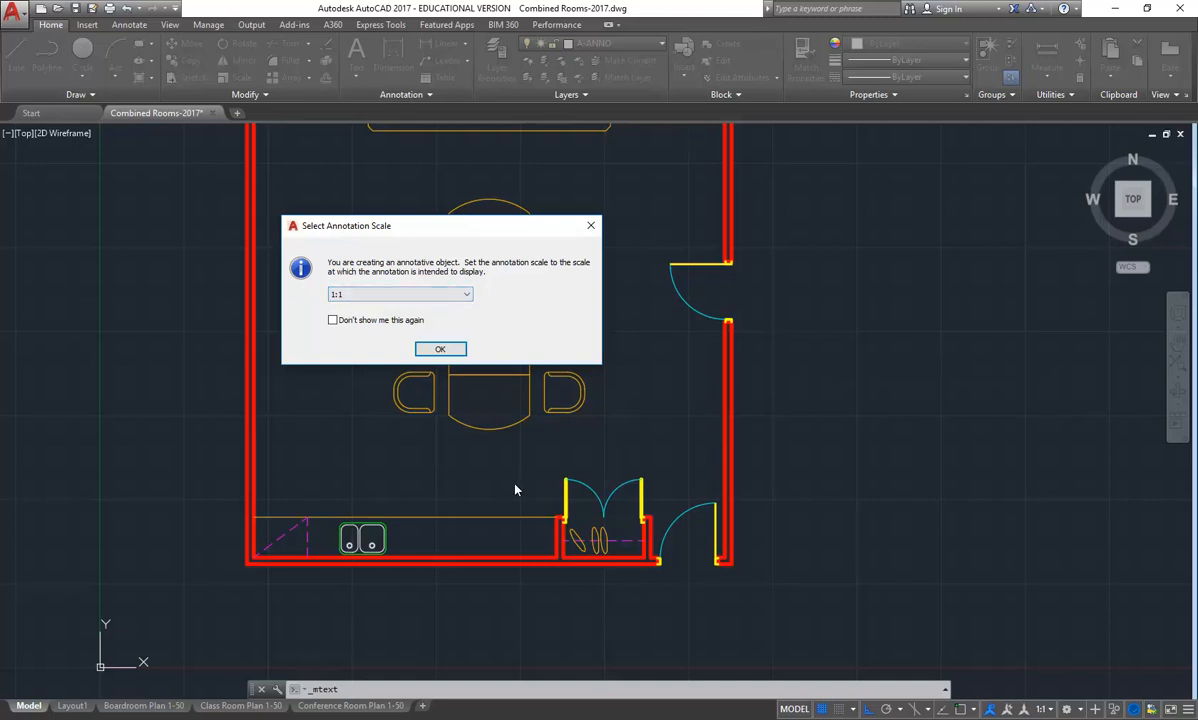
click(437, 295)
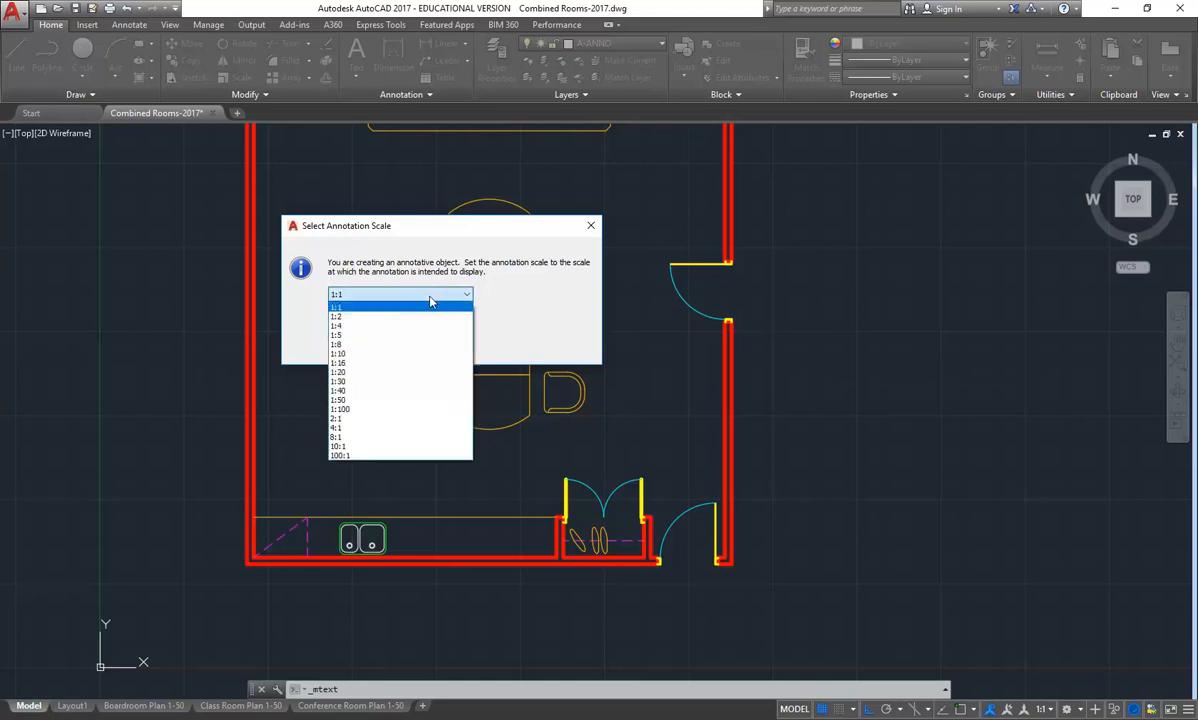
click(342, 402)
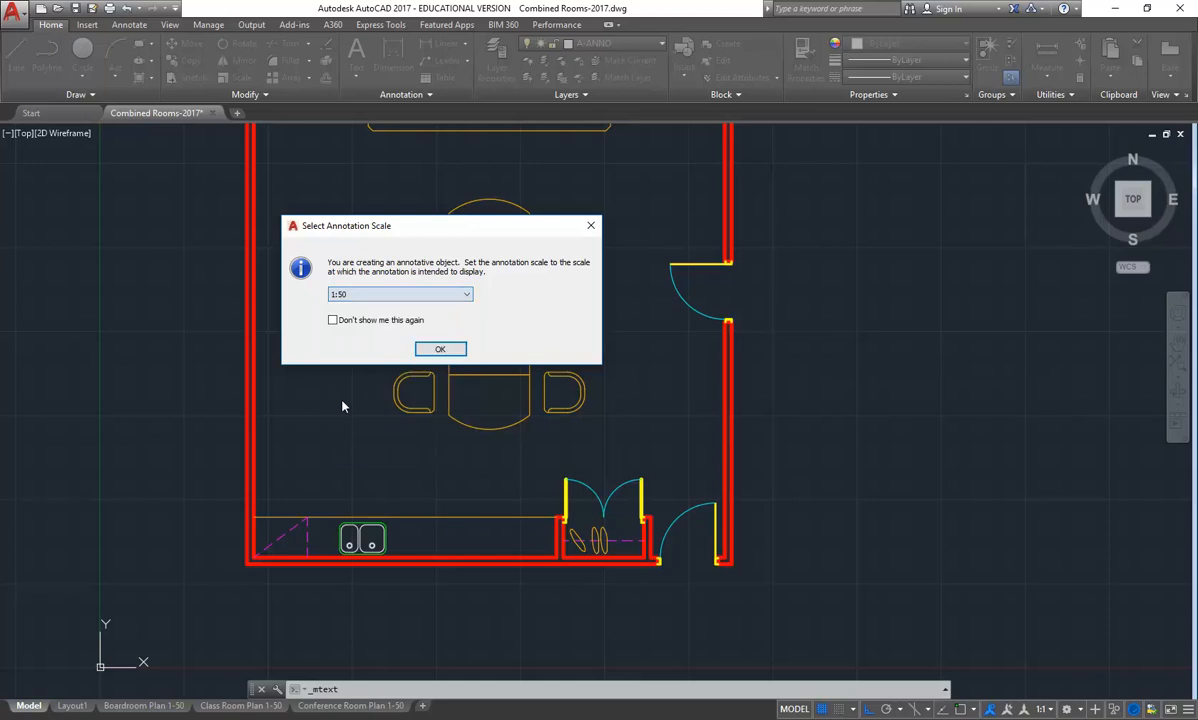
click(439, 350)
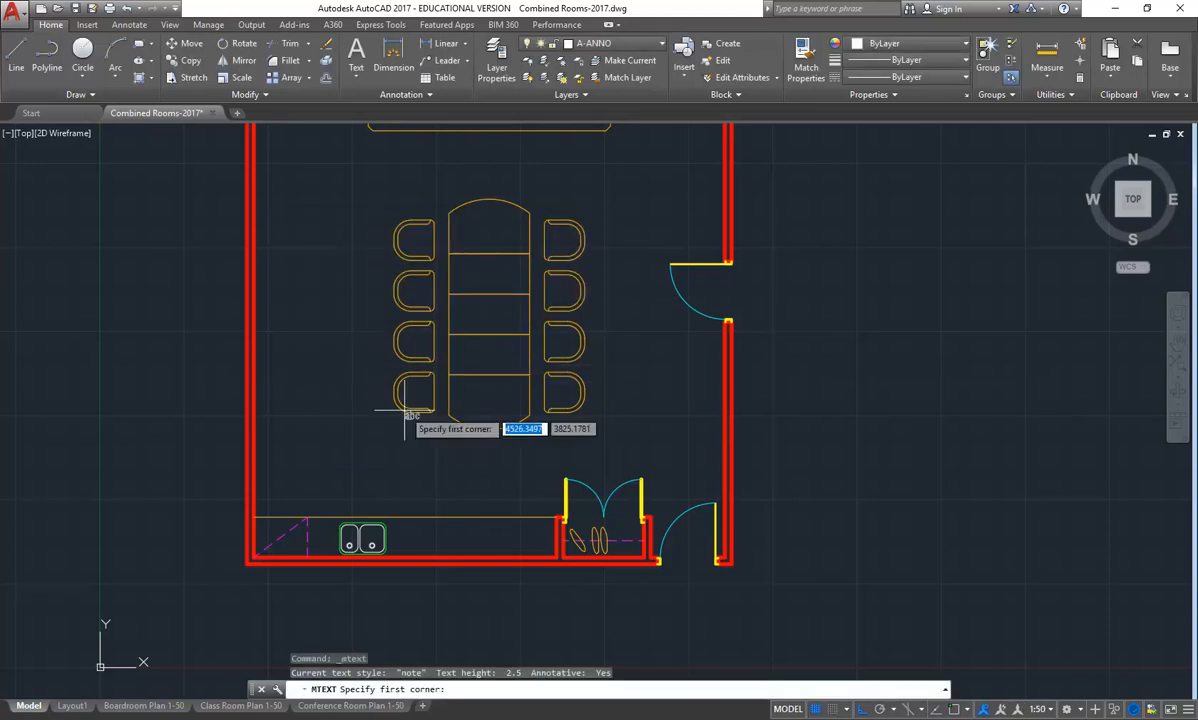
Switch to the example PDF in Adobe Acrobat Reader, check the cloak cupboard label on the board room plan, and return to AutoCAD
middle_drag(682, 521, 649, 455)
scroll(587, 445, up, 4)
mouse_move(530, 440)
middle_down()
mouse_move(399, 377)
mouse_move(374, 351)
middle_up()
scroll(360, 350, up, 2)
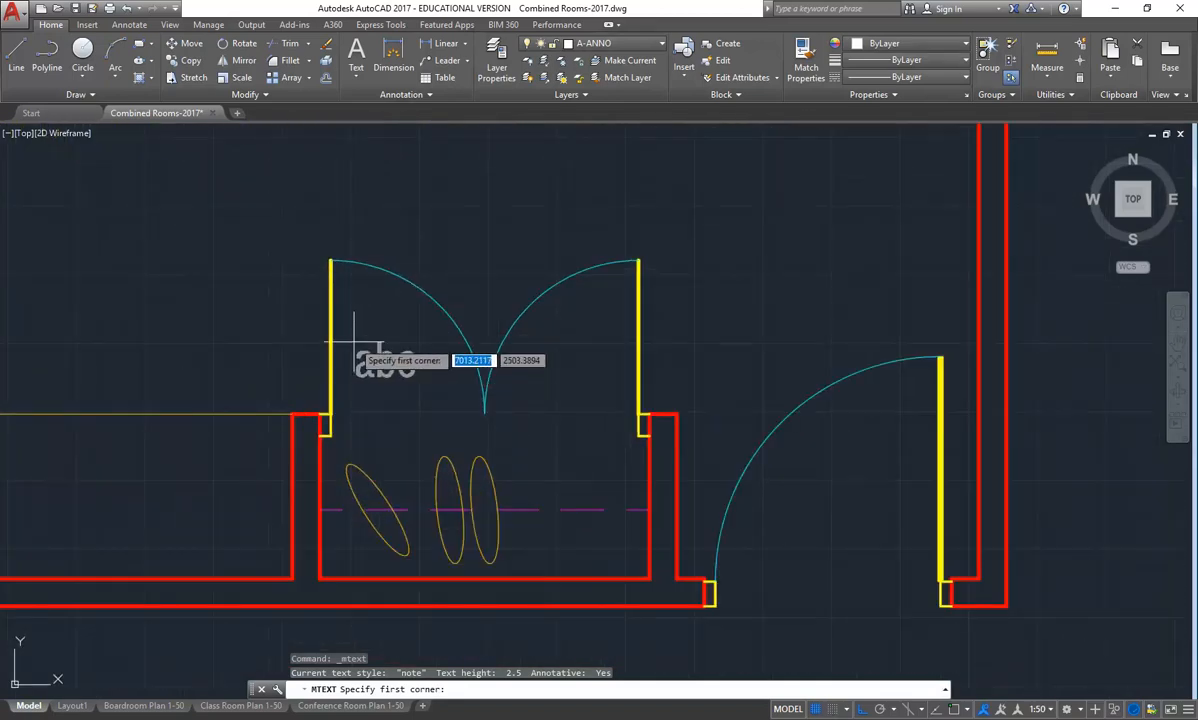
middle_drag(382, 417, 412, 350)
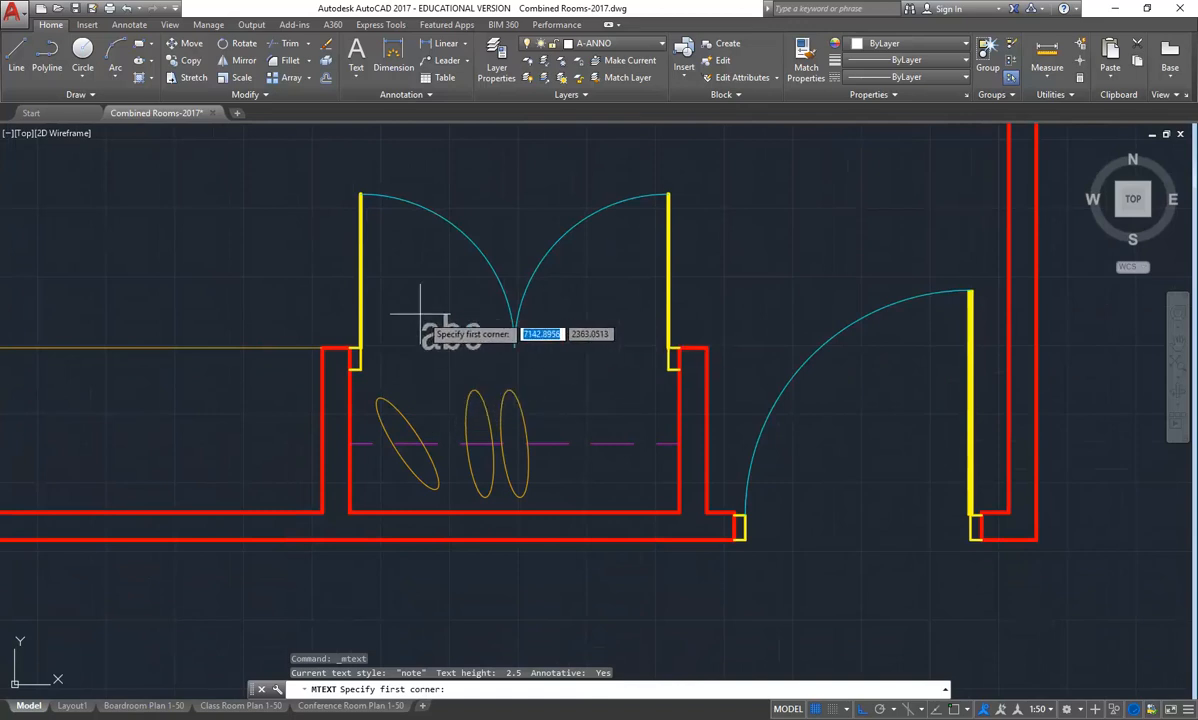
key(alt+Tab)
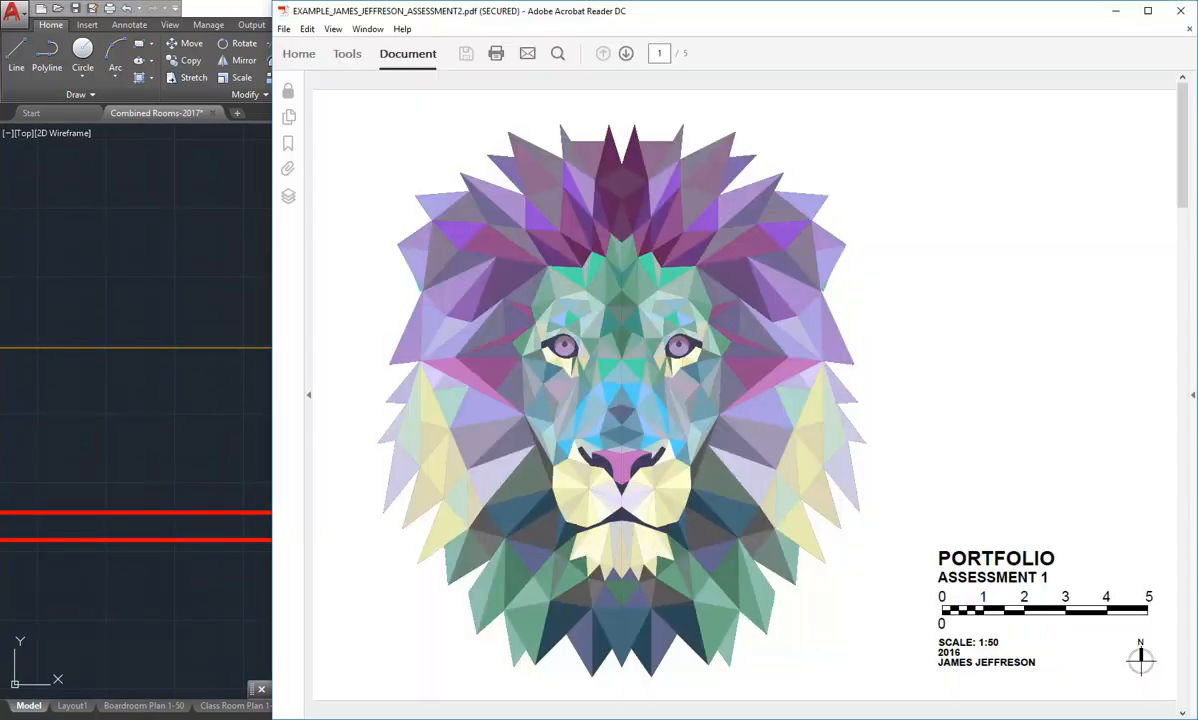
scroll(658, 504, down, 1)
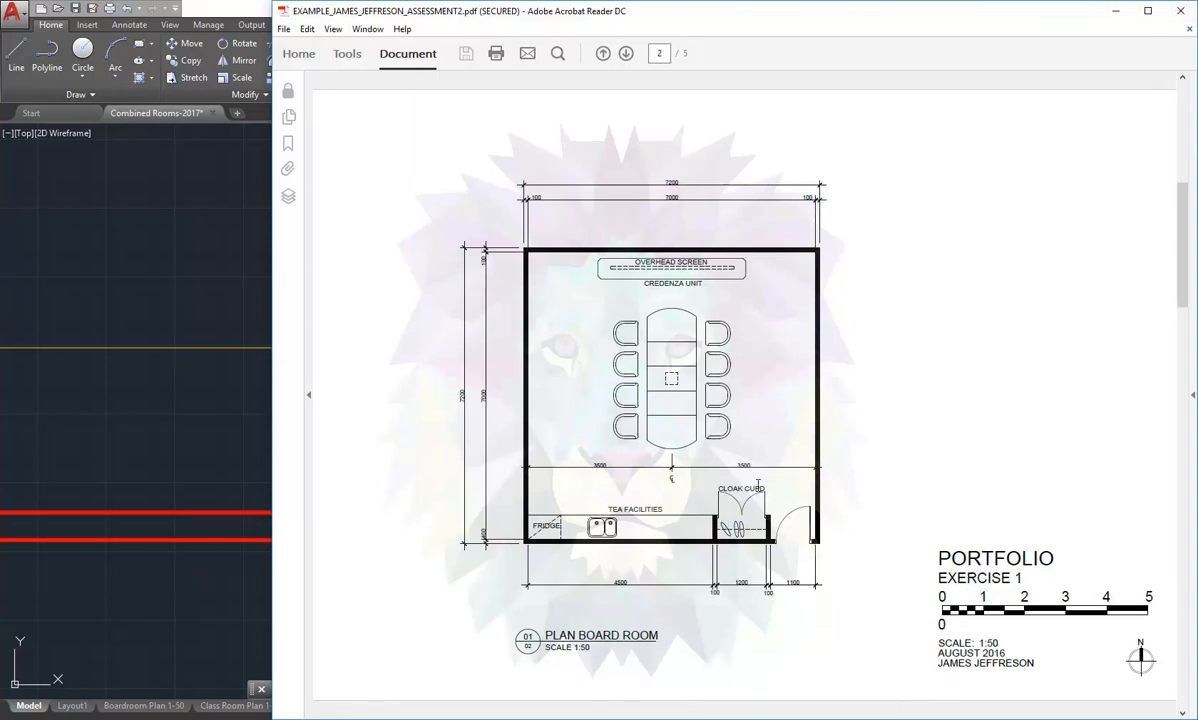
key(alt+Tab)
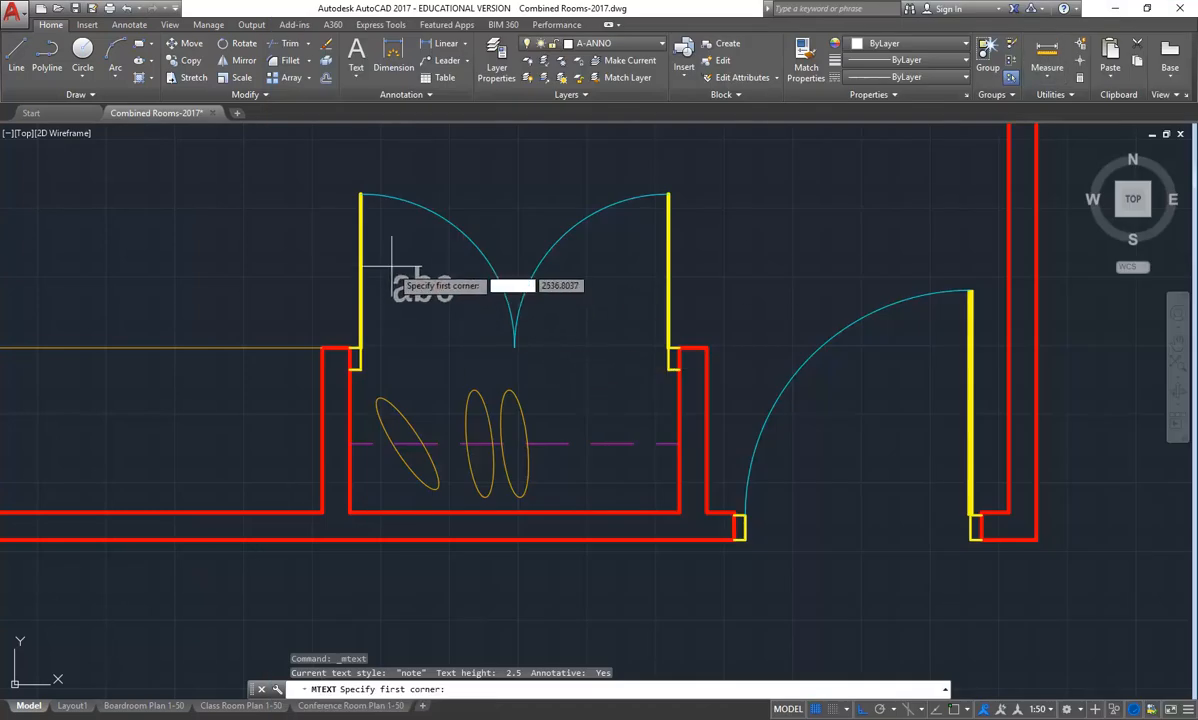
Place the multiline text "cloak cupd" just above the cupboard's double doors, in a box about as wide as the doors
middle_drag(395, 262, 388, 390)
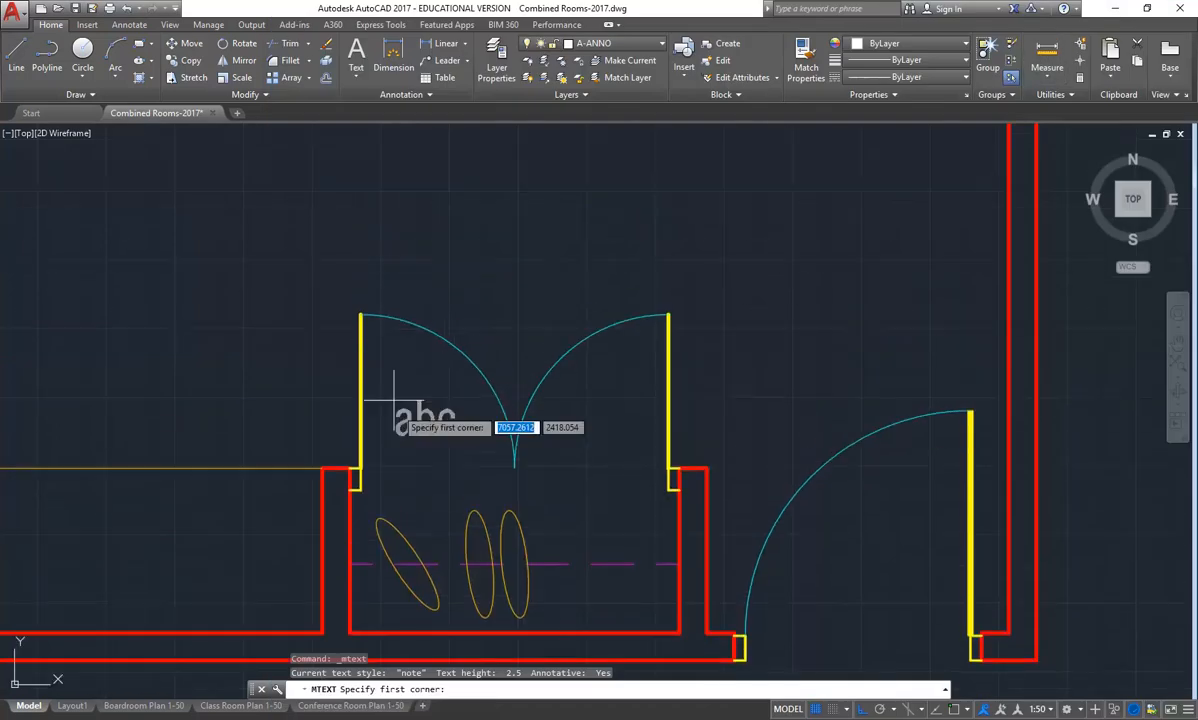
click(350, 195)
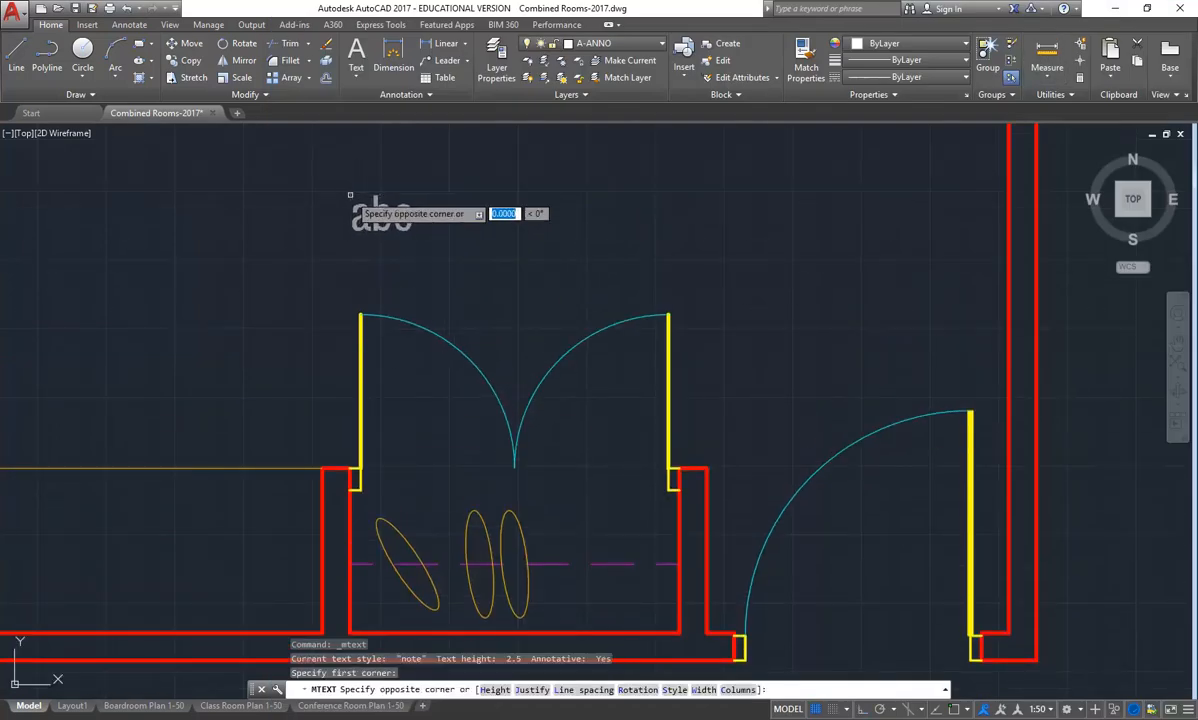
click(669, 285)
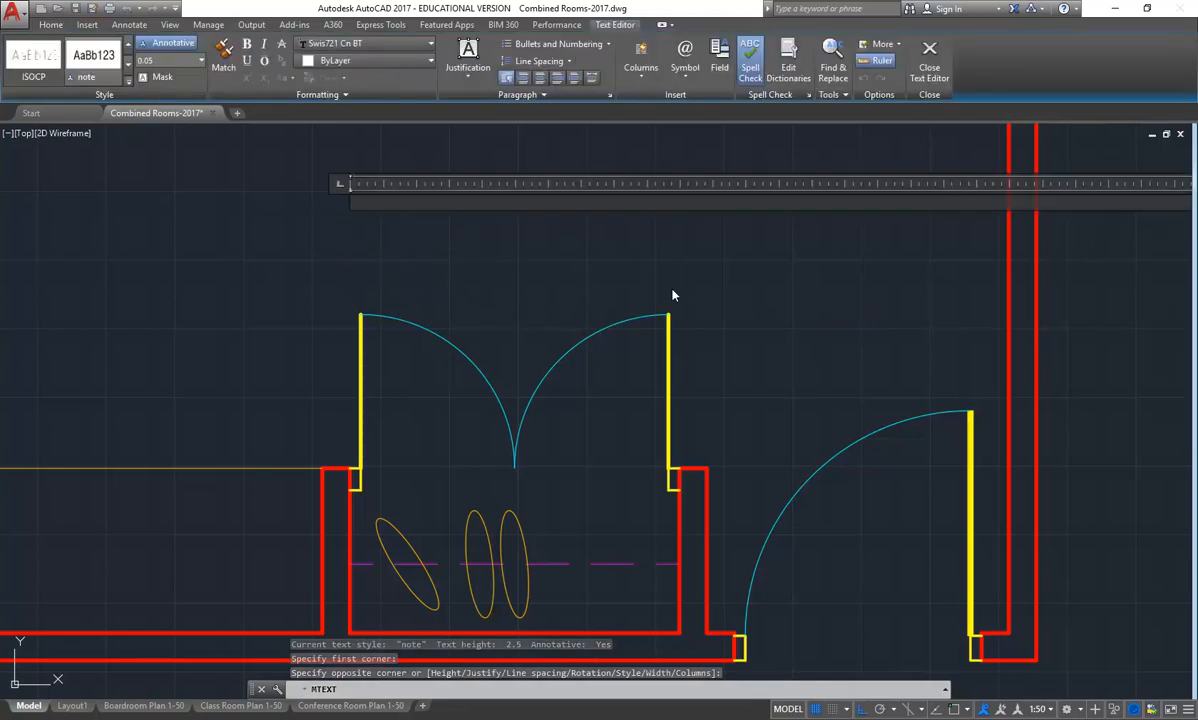
text(C)
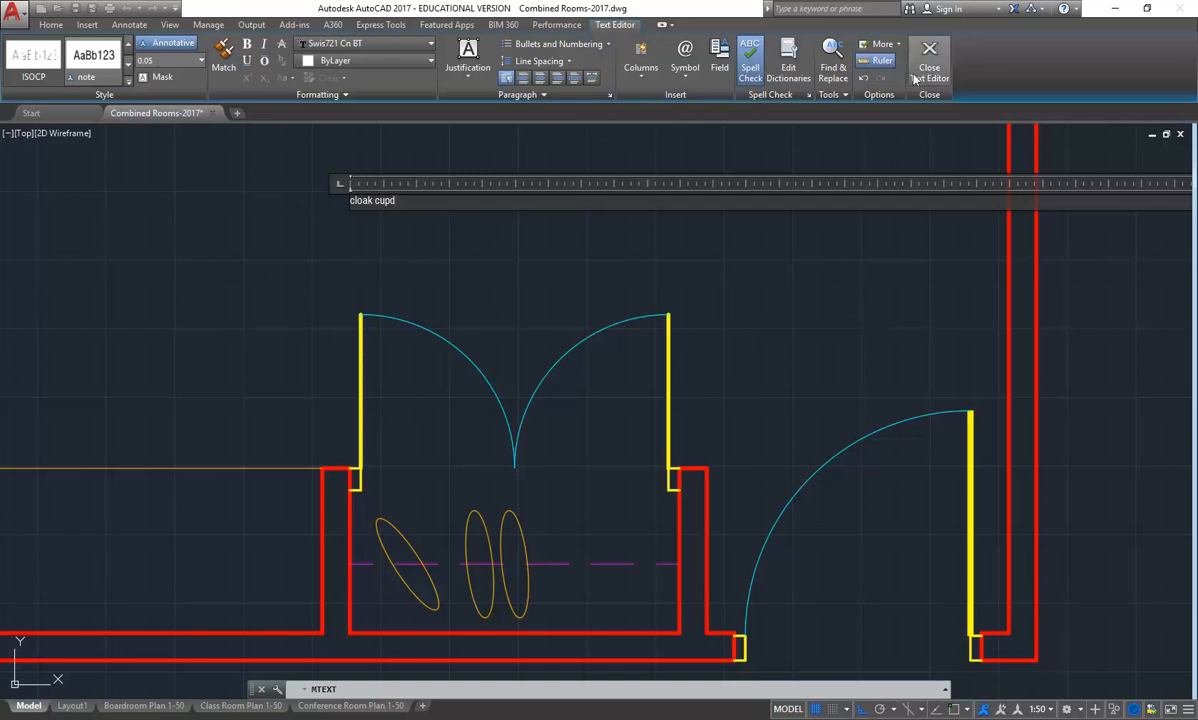
click(833, 355)
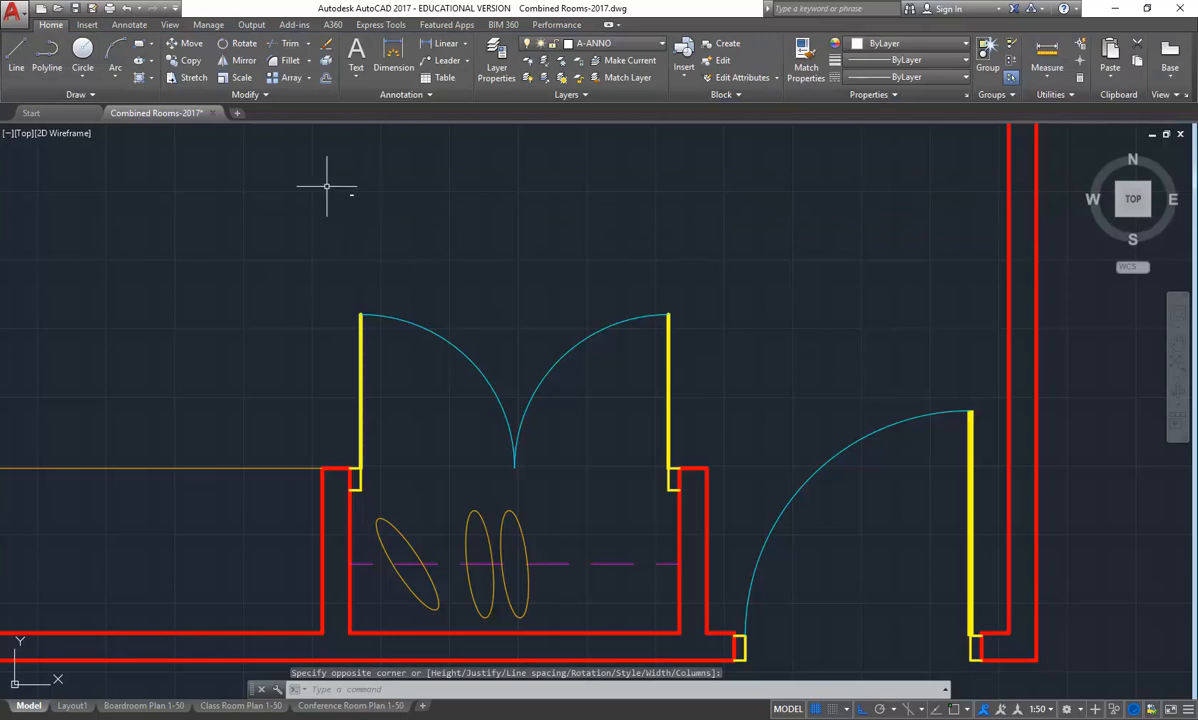
Examine the size of the cloak cupd text up close and against the cupboard doors
scroll(348, 200, up, 5)
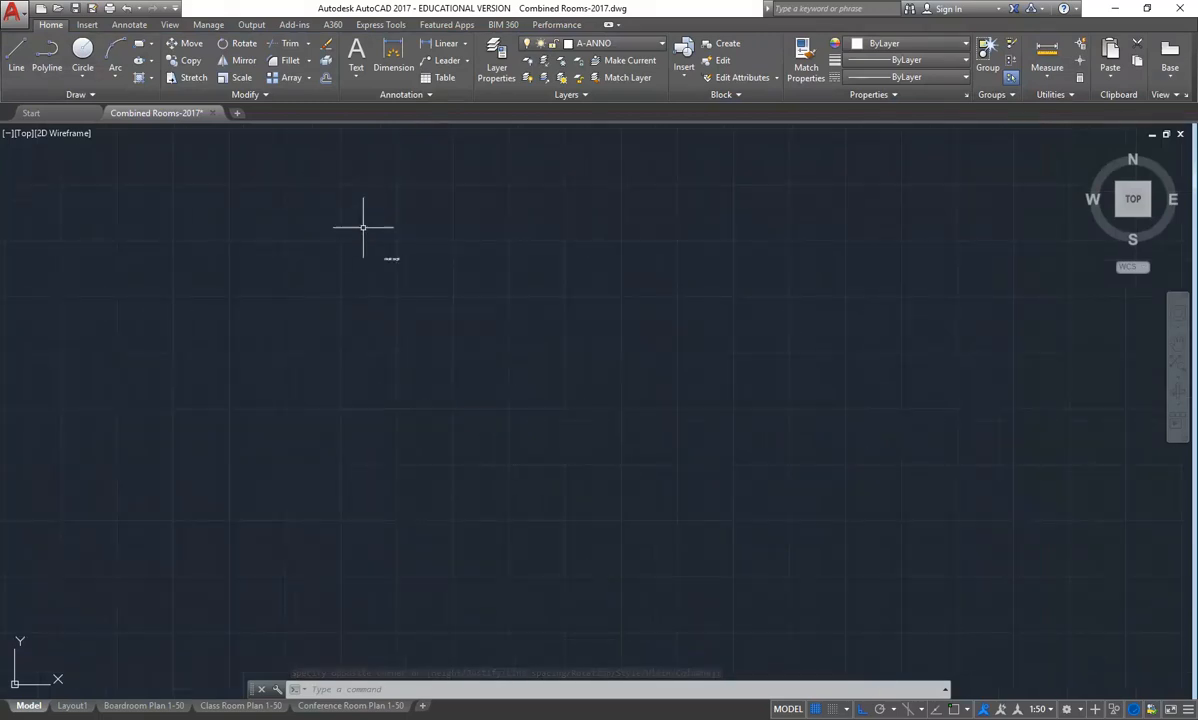
scroll(385, 211, up, 4)
scroll(396, 297, up, 4)
scroll(428, 519, up, 2)
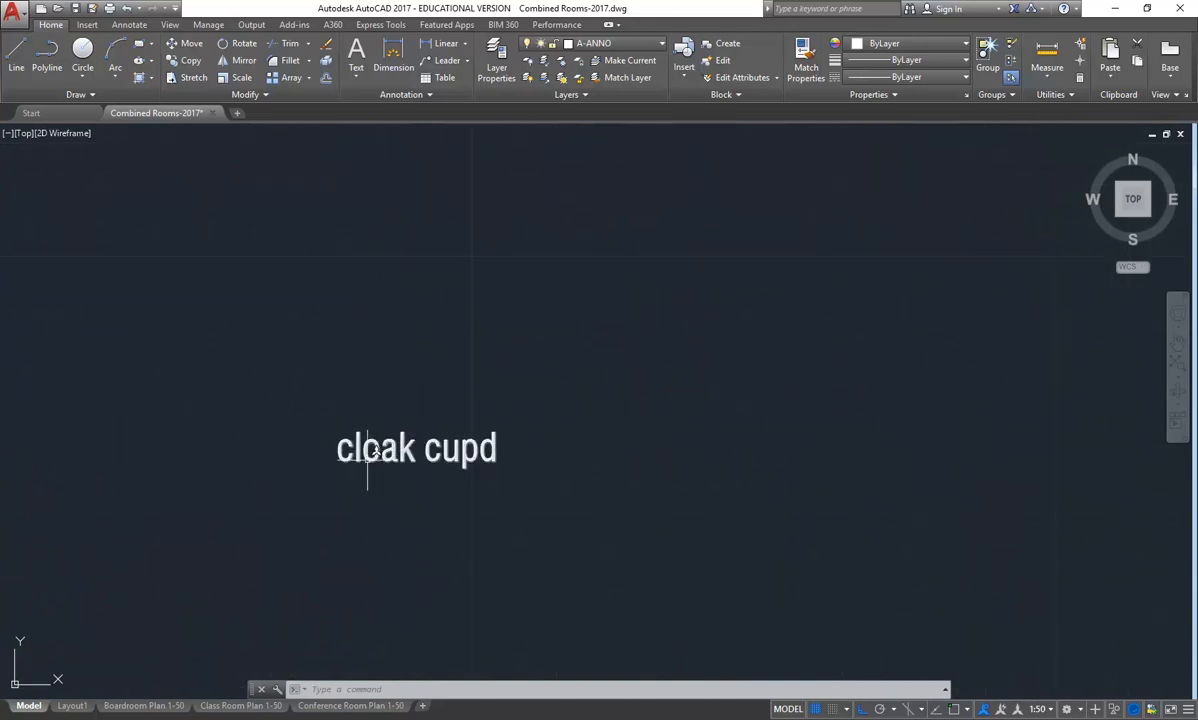
scroll(368, 452, down, 12)
middle_drag(374, 422, 311, 400)
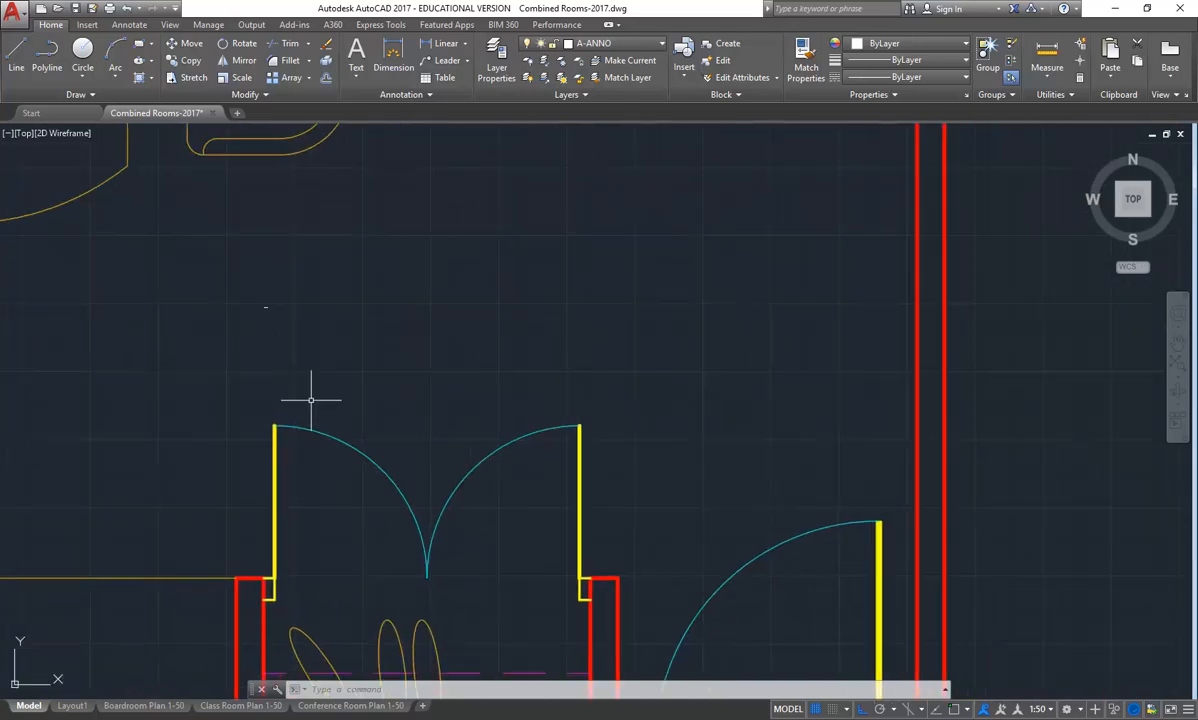
Place the multiline text "cloak cupd" in the note style above the cupboard's double doors, below the tiny stray text
click(357, 77)
click(346, 100)
middle_drag(227, 340, 193, 344)
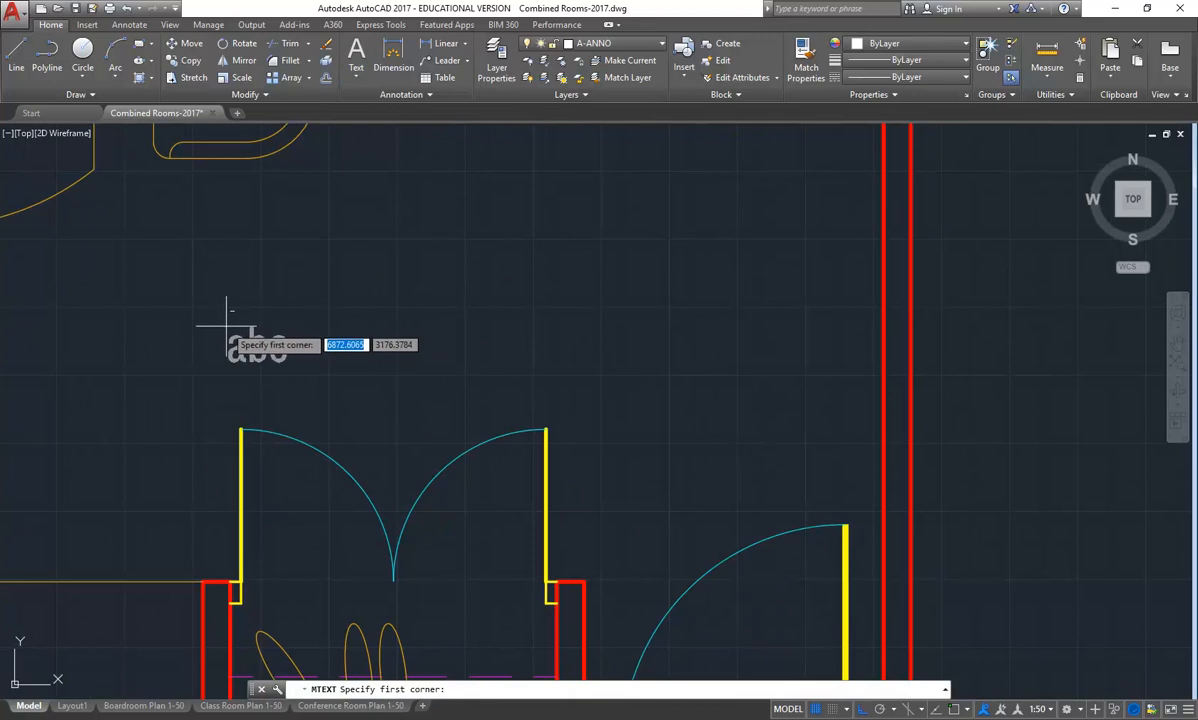
click(228, 327)
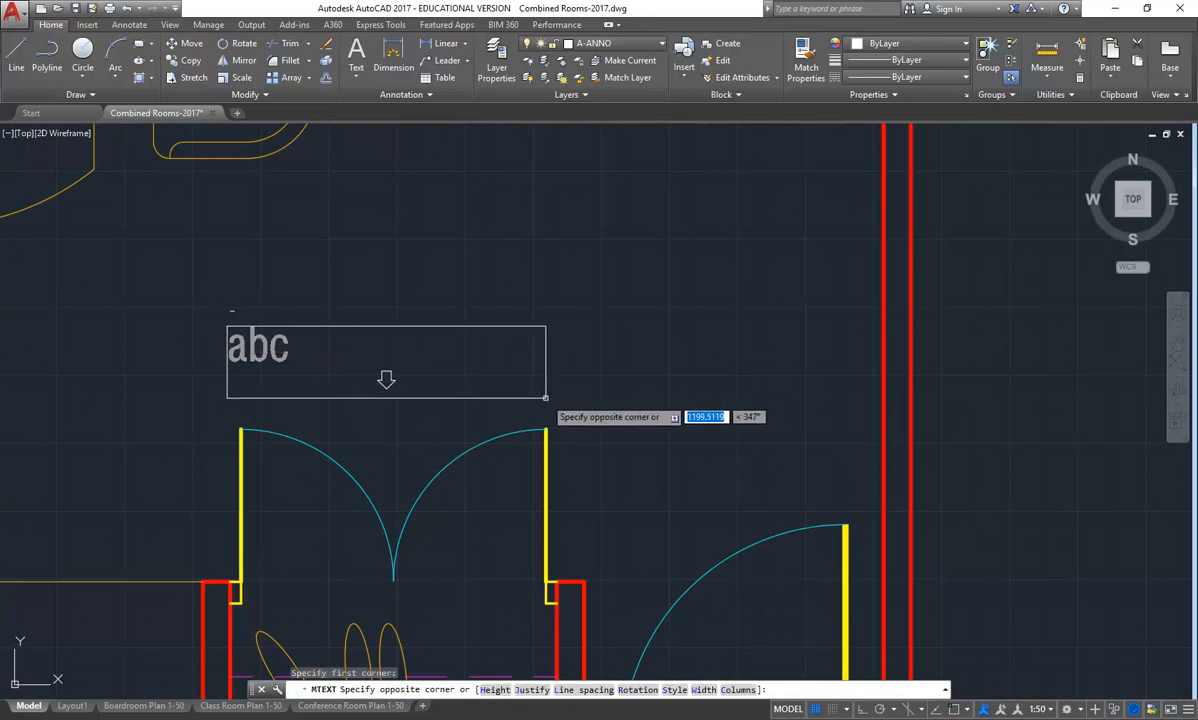
click(547, 396)
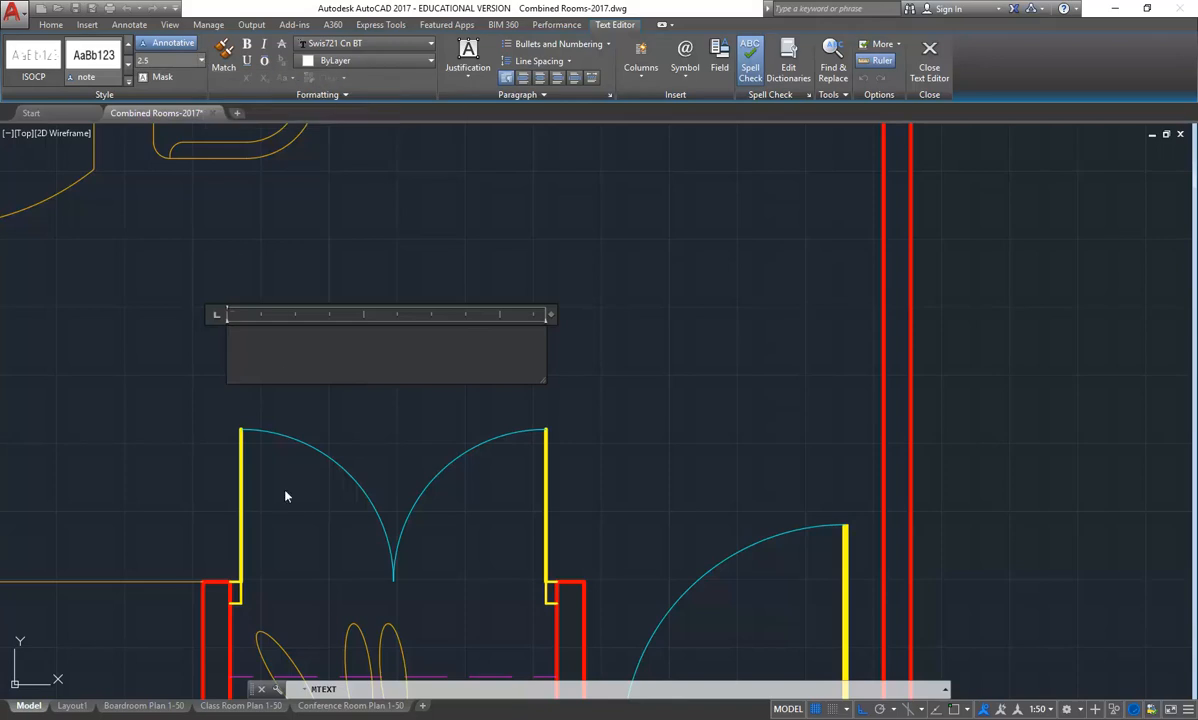
text(cloak)
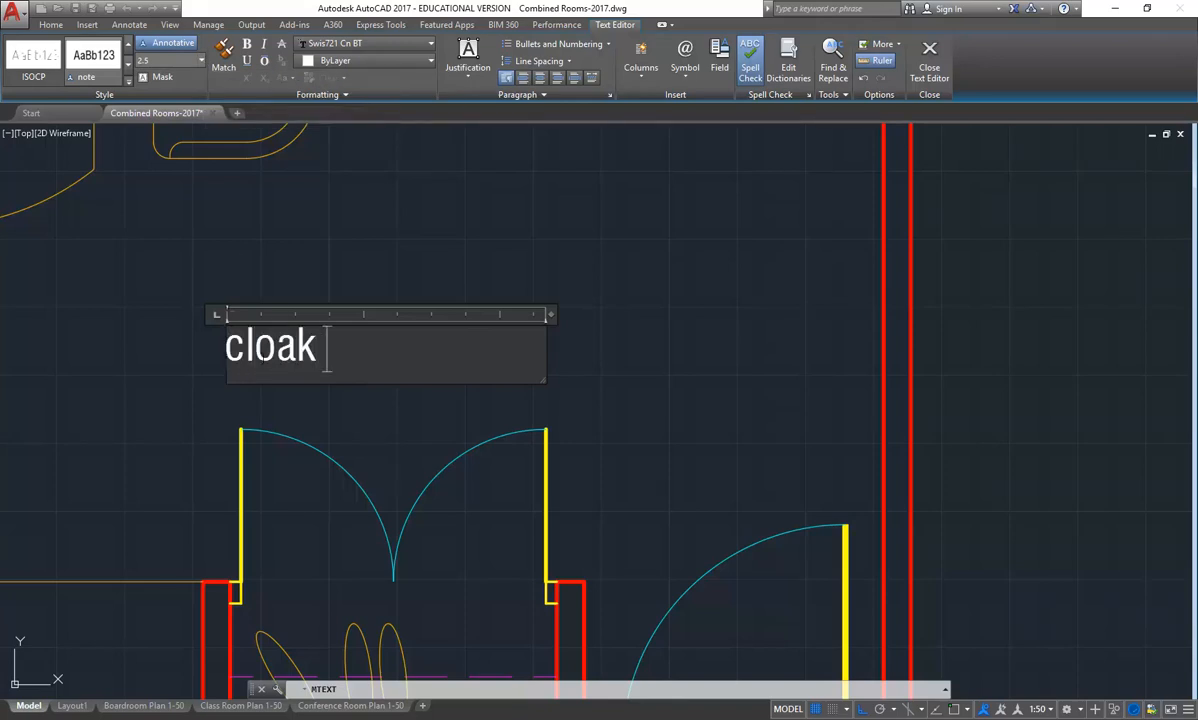
text( cupd)
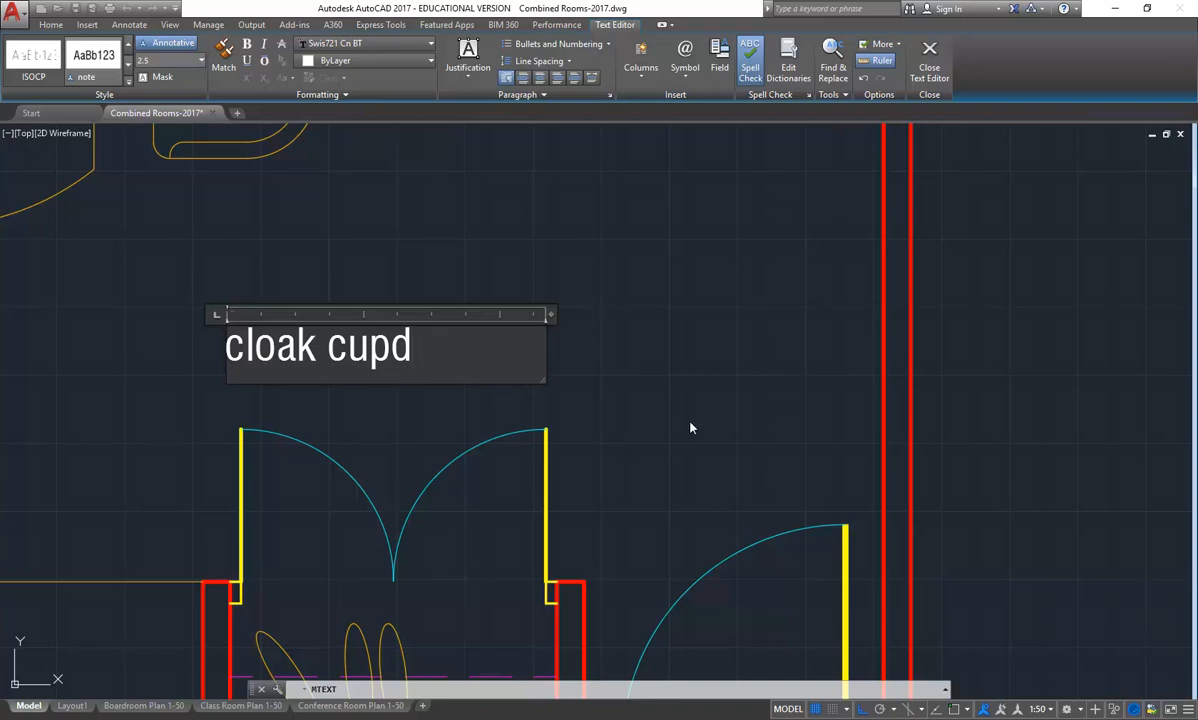
click(711, 466)
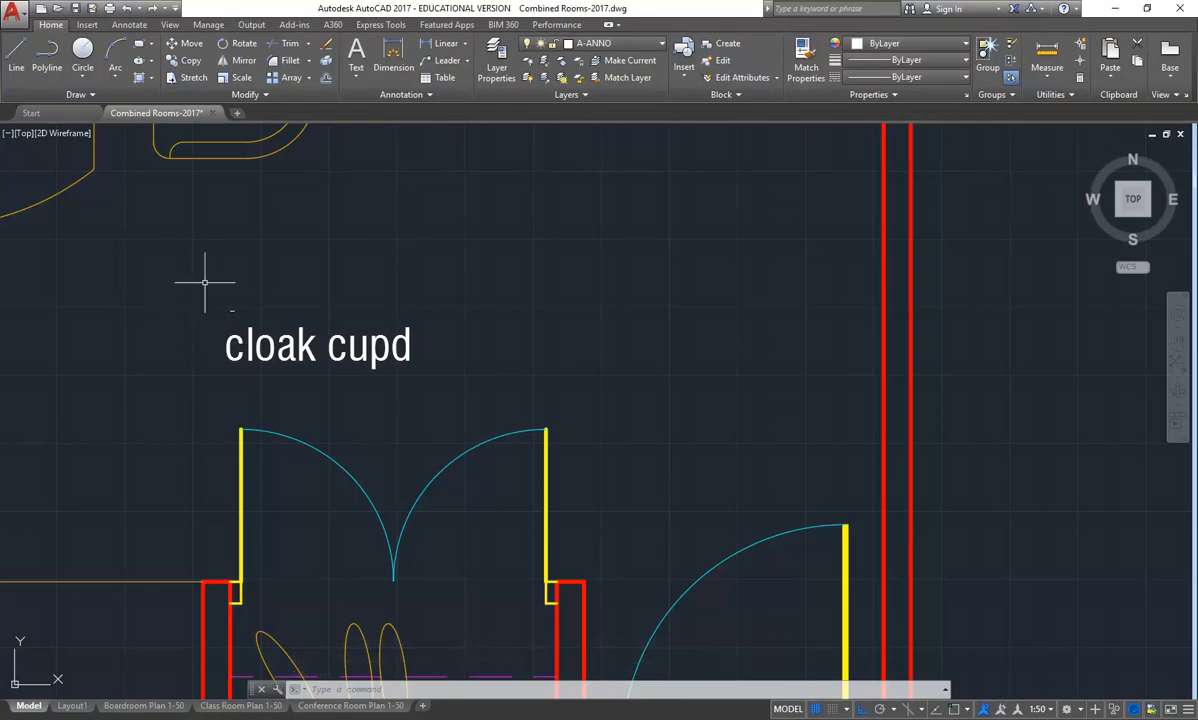
Delete the tiny, dash-sized text left just above the cloak cupd label
click(235, 312)
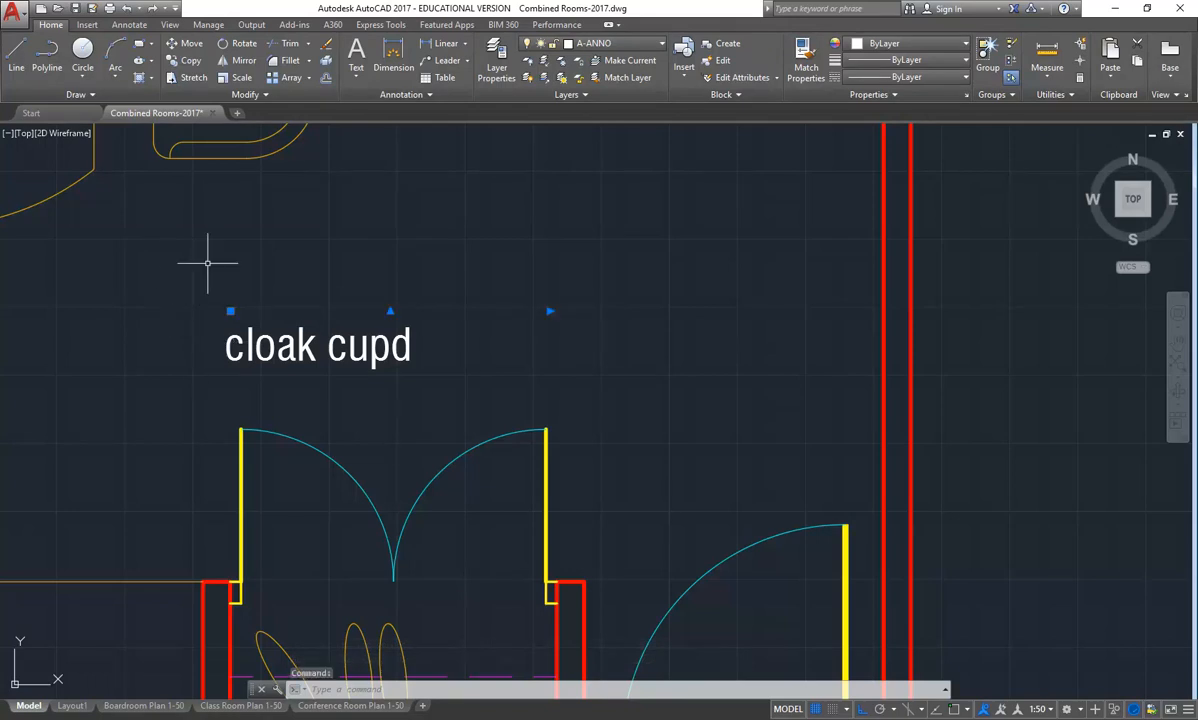
scroll(206, 270, up, 6)
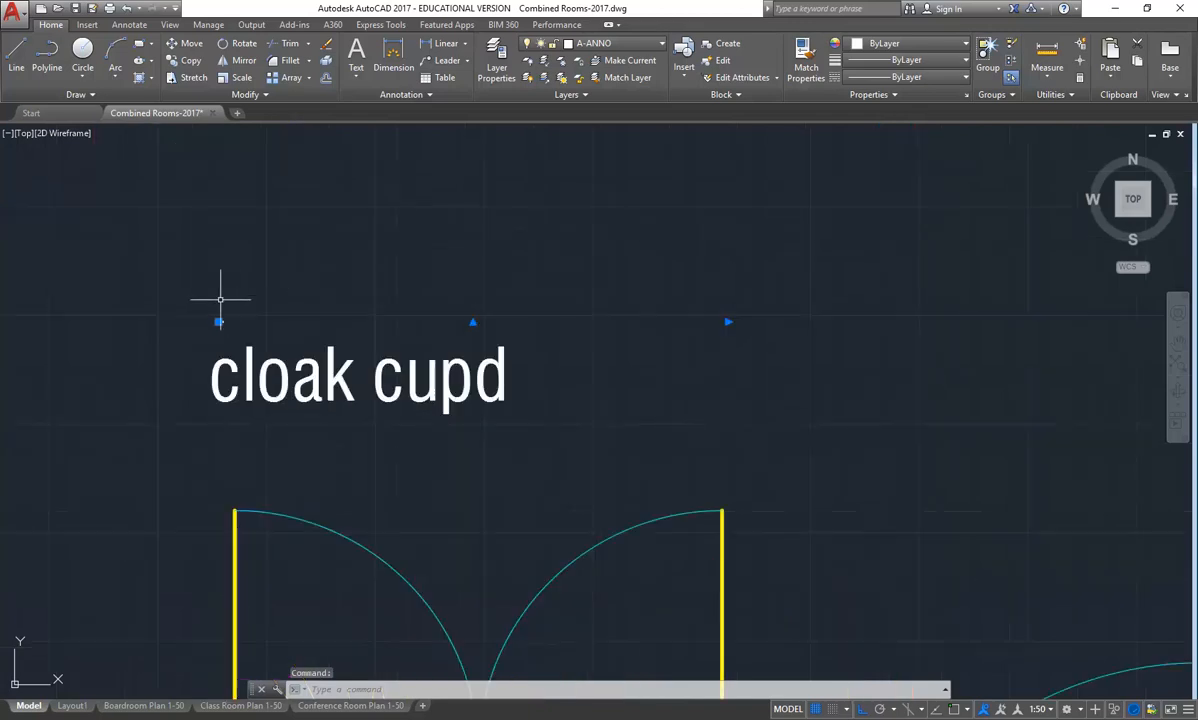
key(Delete)
Place the multiline text "Fridge" inside the dashed fridge space beside the sink, in a box nearly as wide as that space
scroll(388, 425, down, 9)
middle_drag(206, 487, 617, 414)
scroll(378, 485, up, 4)
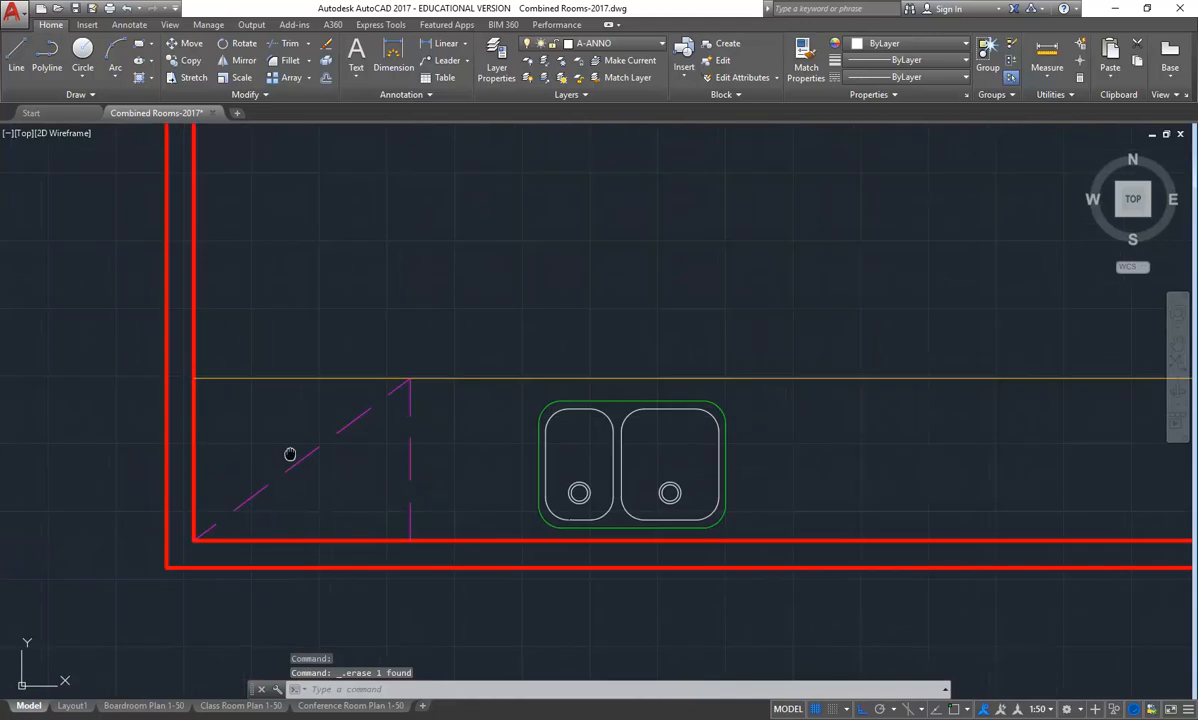
scroll(310, 471, up, 1)
scroll(300, 455, up, 2)
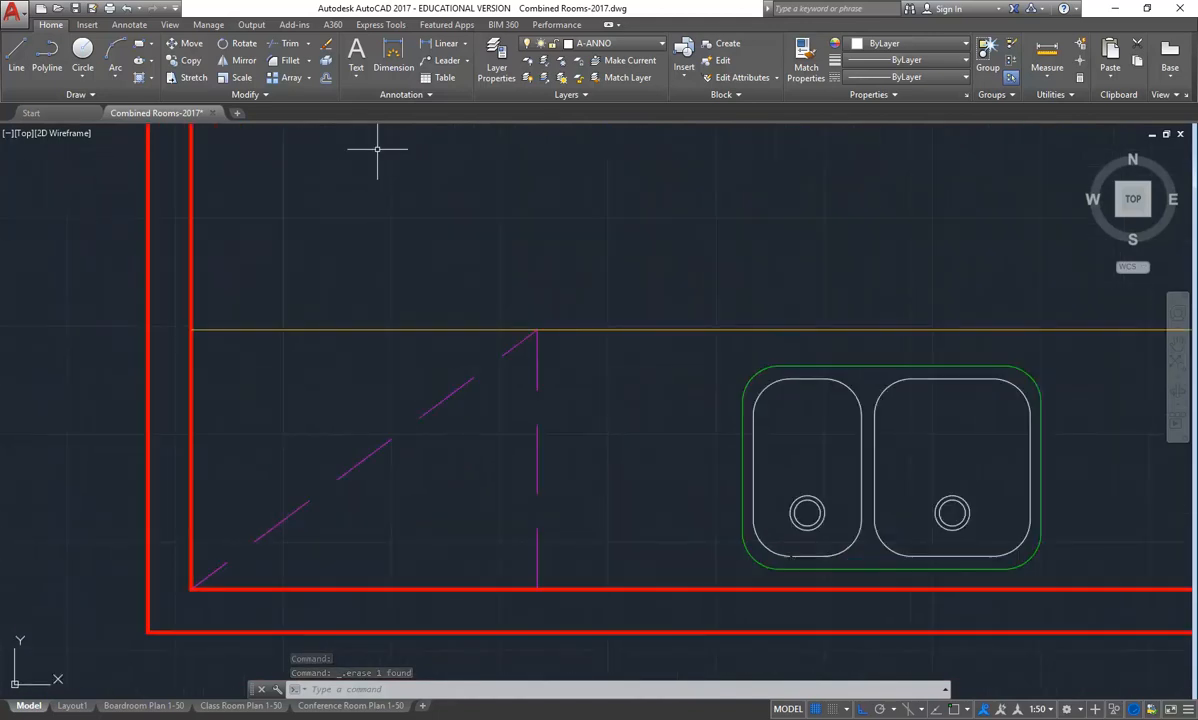
click(357, 77)
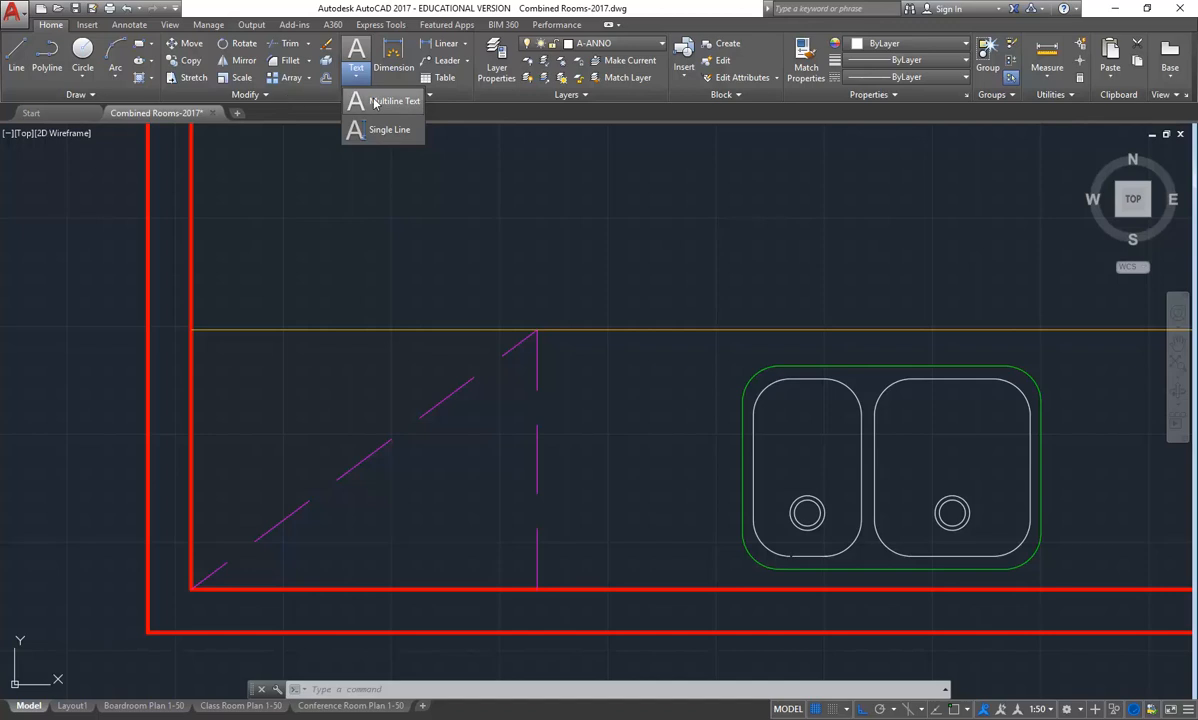
click(375, 103)
click(213, 387)
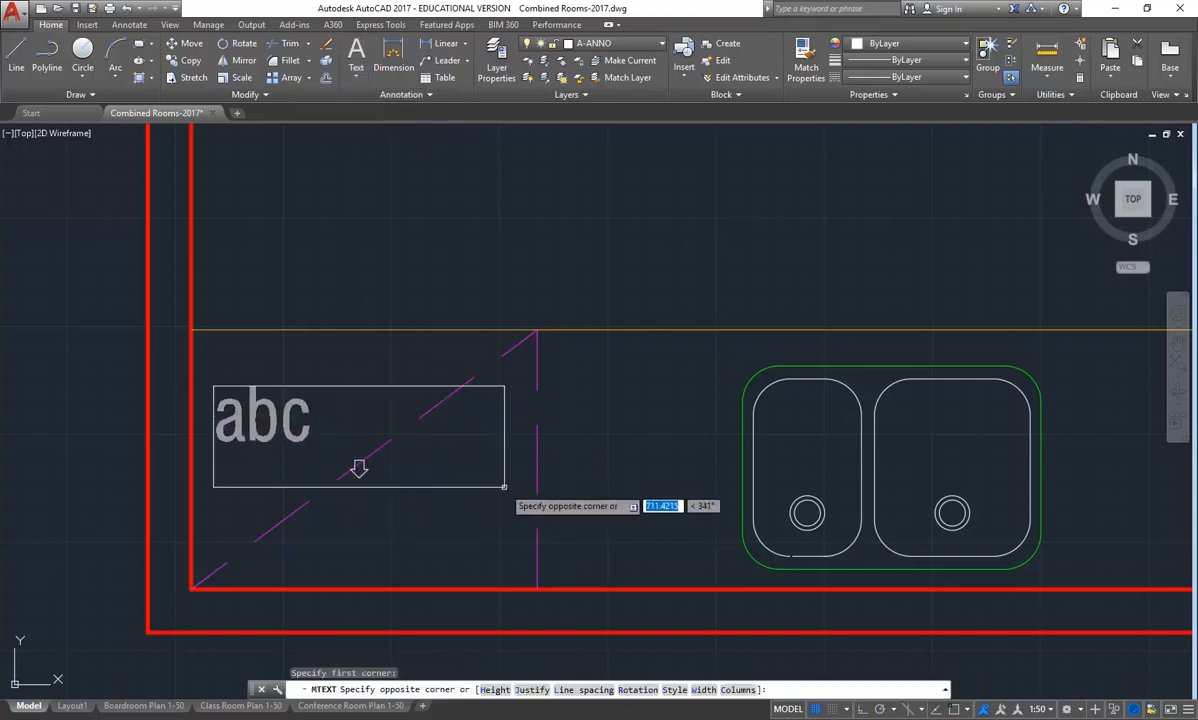
click(515, 496)
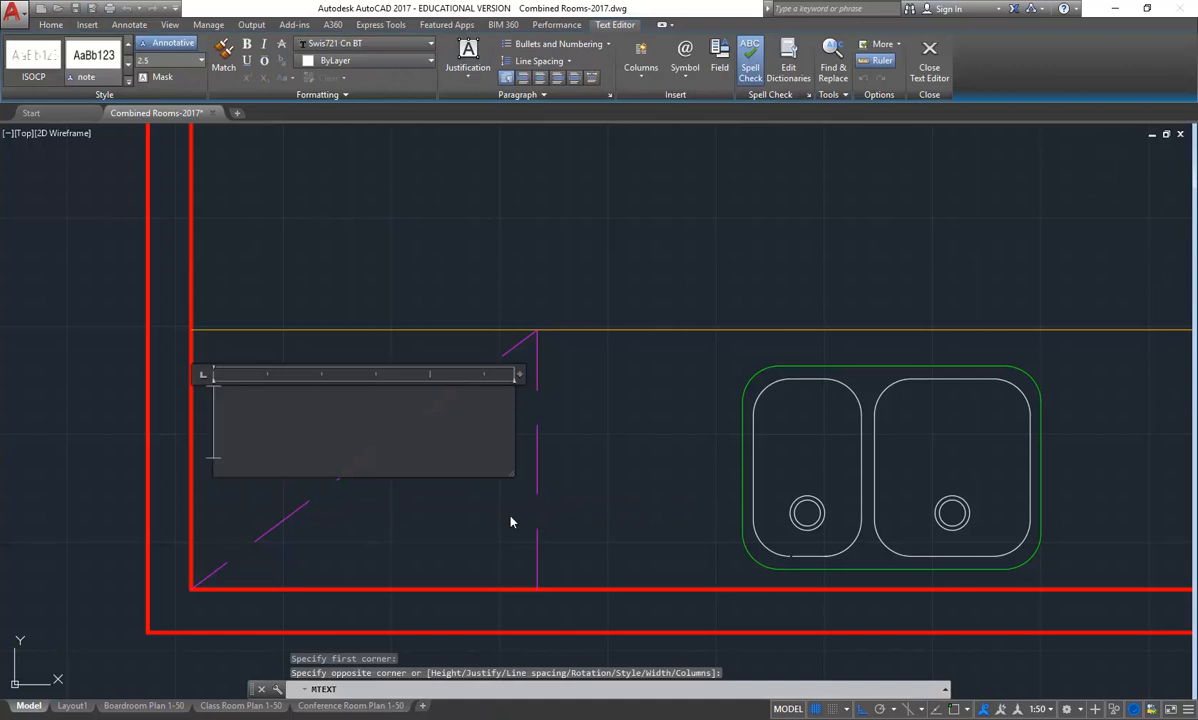
text(Fridge)
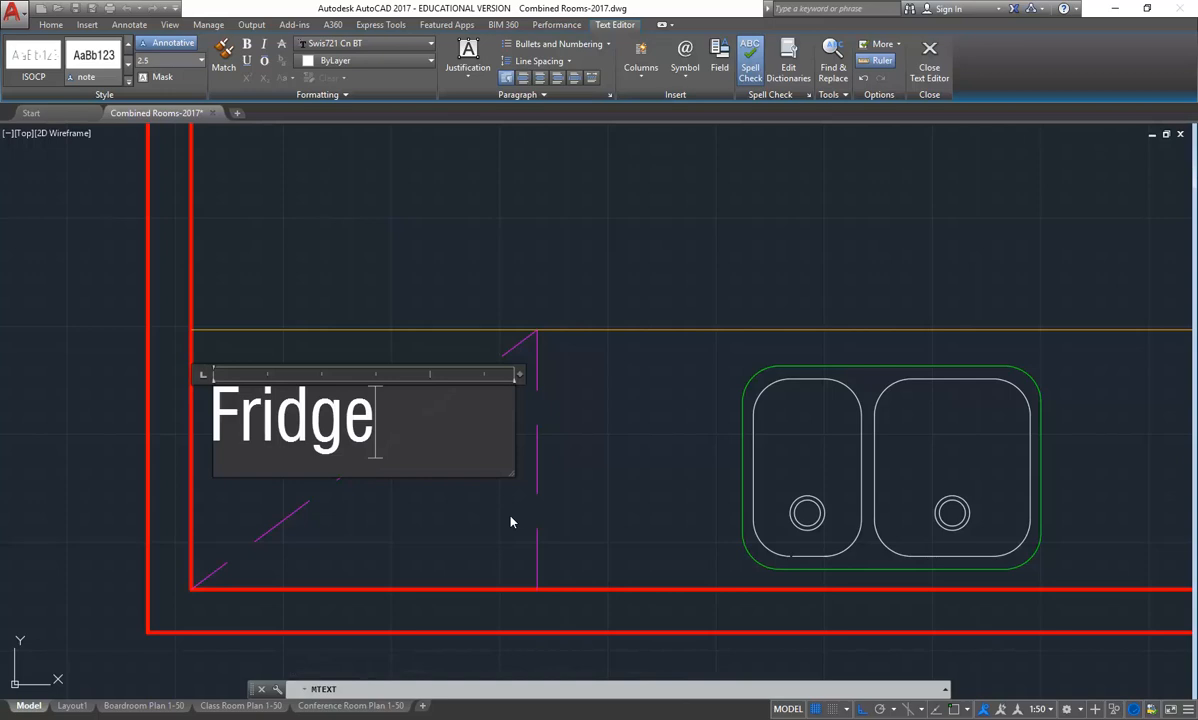
click(333, 268)
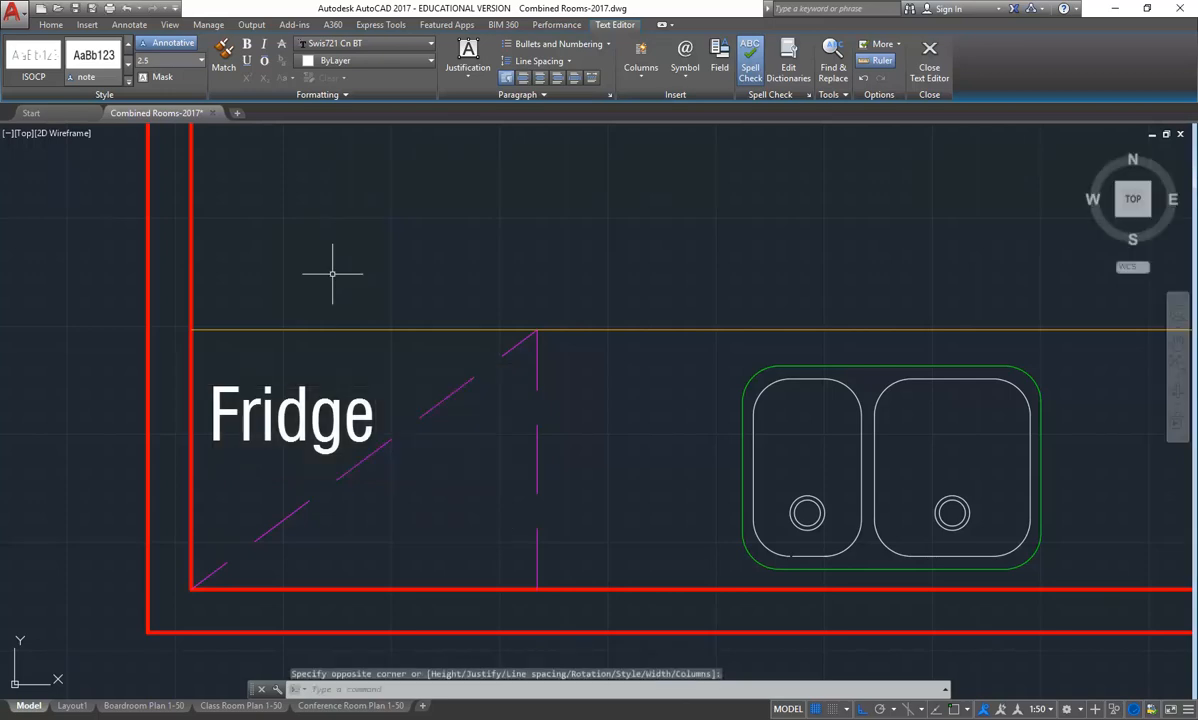
Centre the Fridge label within its text box
double_click(291, 410)
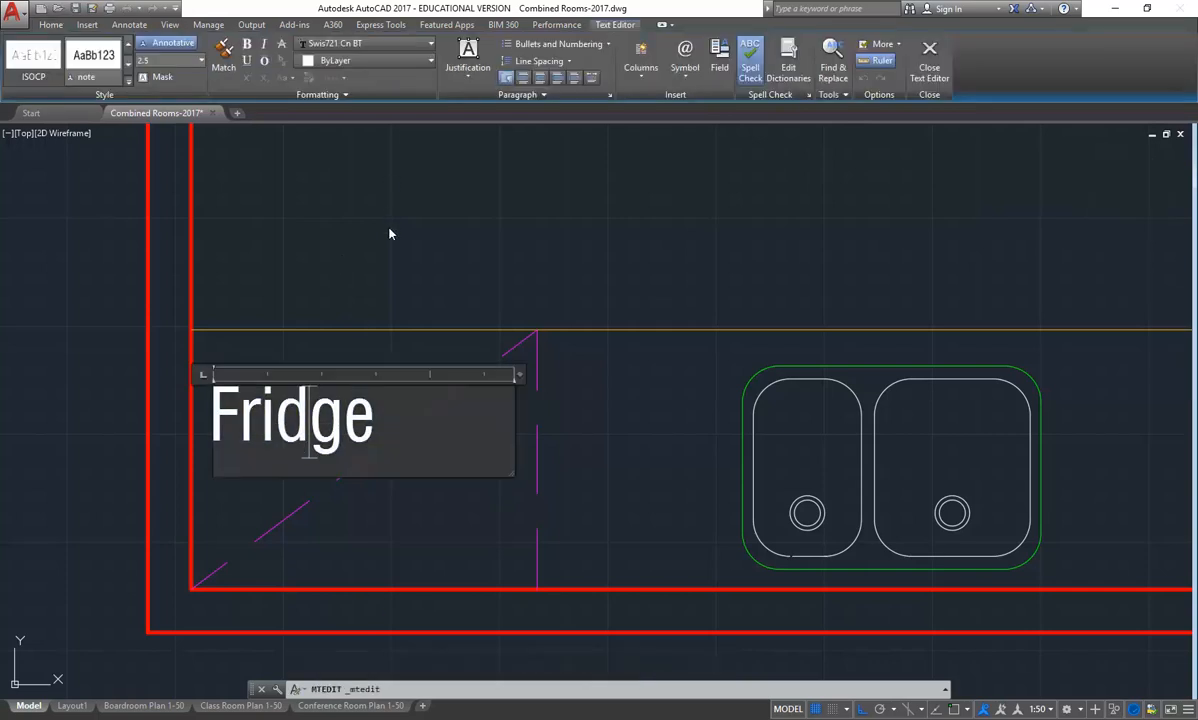
click(388, 228)
double_click(328, 424)
click(558, 80)
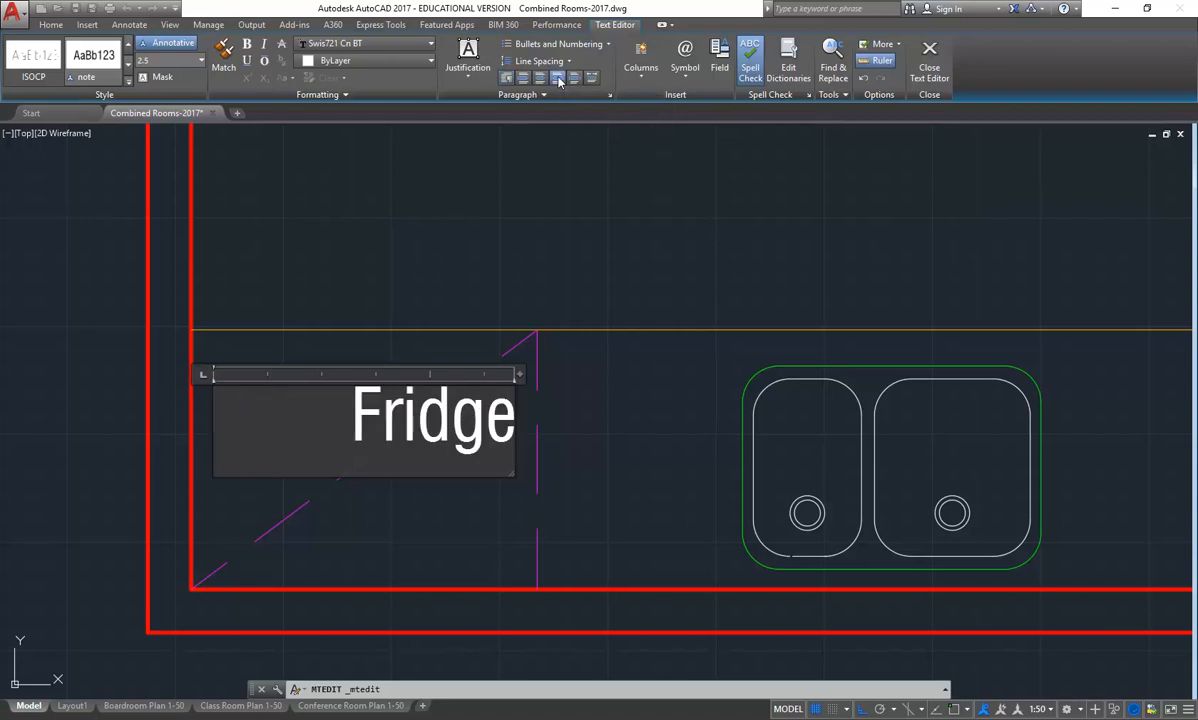
click(540, 79)
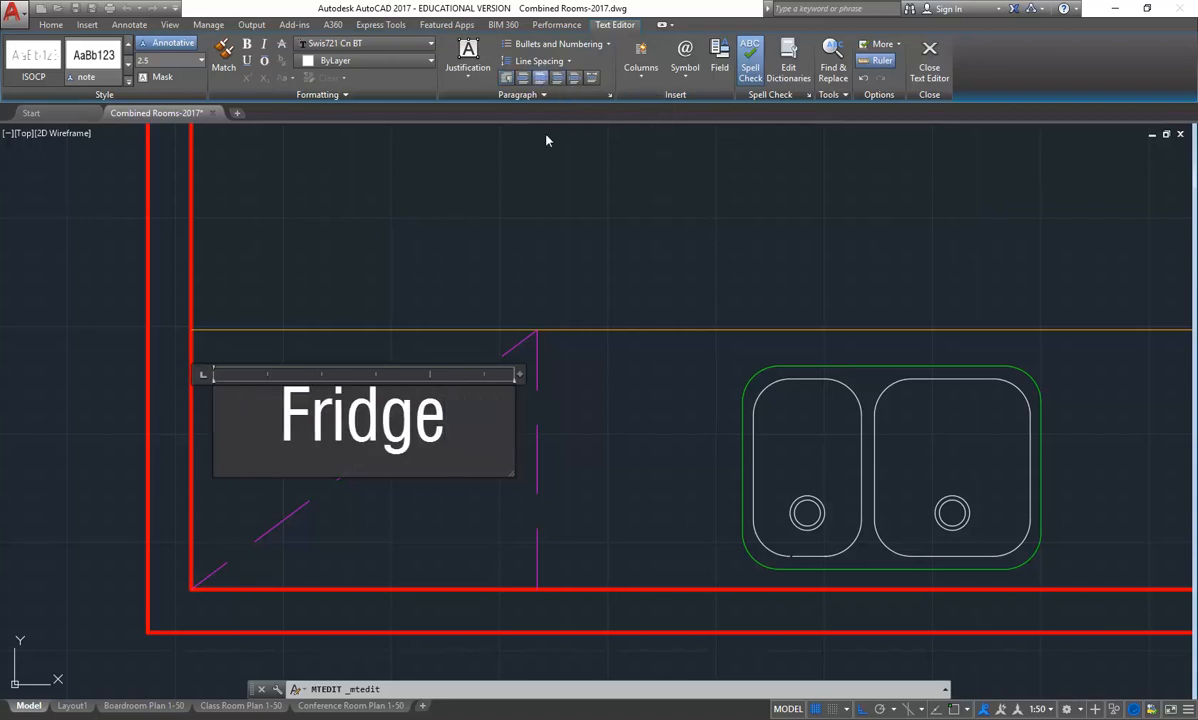
click(447, 257)
Set the annotation scale of the current view to 1:100
scroll(468, 340, down, 10)
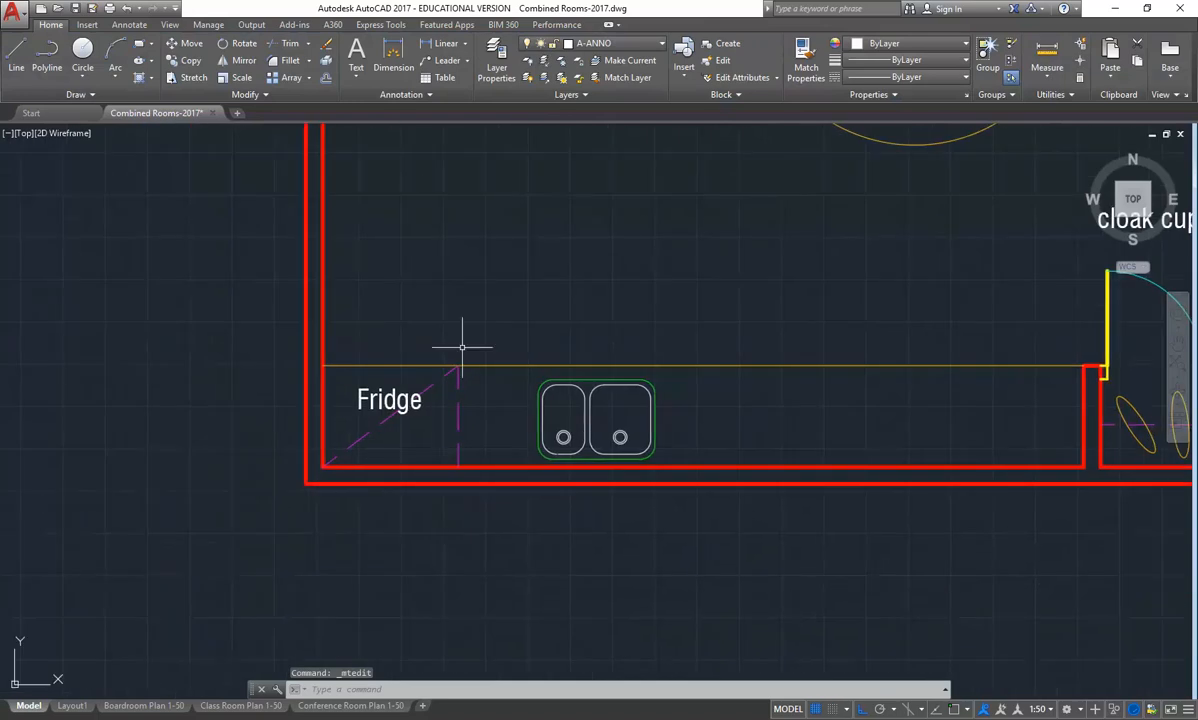
scroll(353, 336, up, 3)
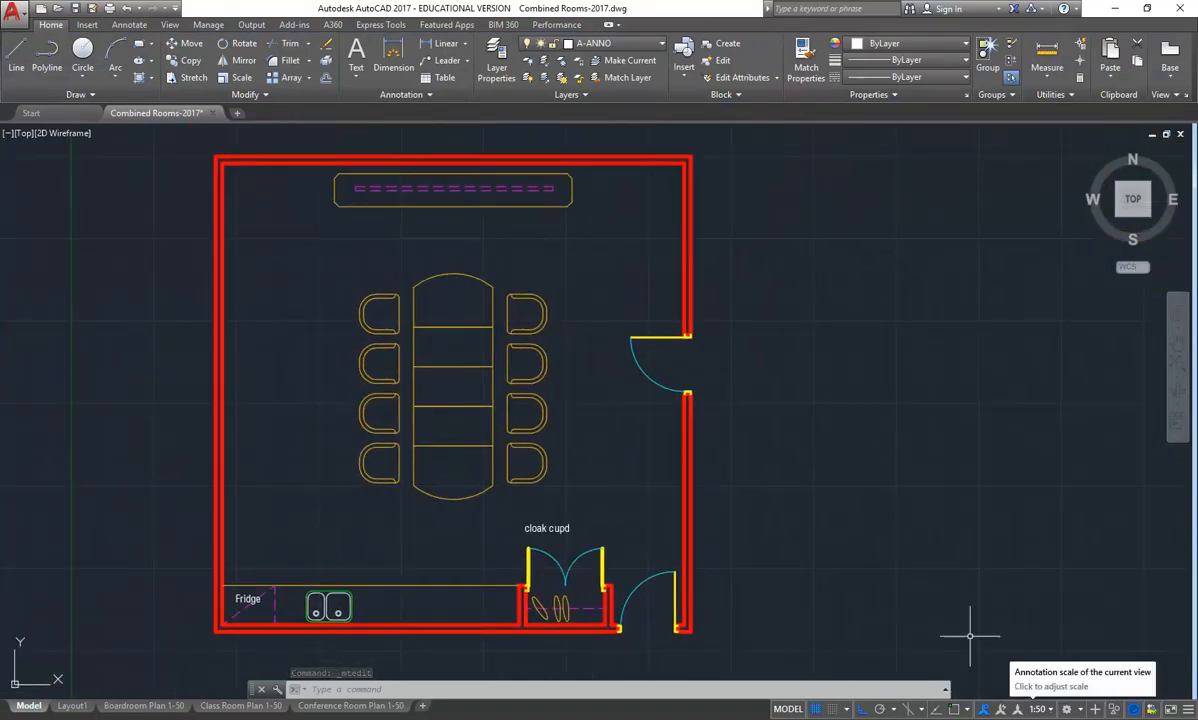
click(1049, 710)
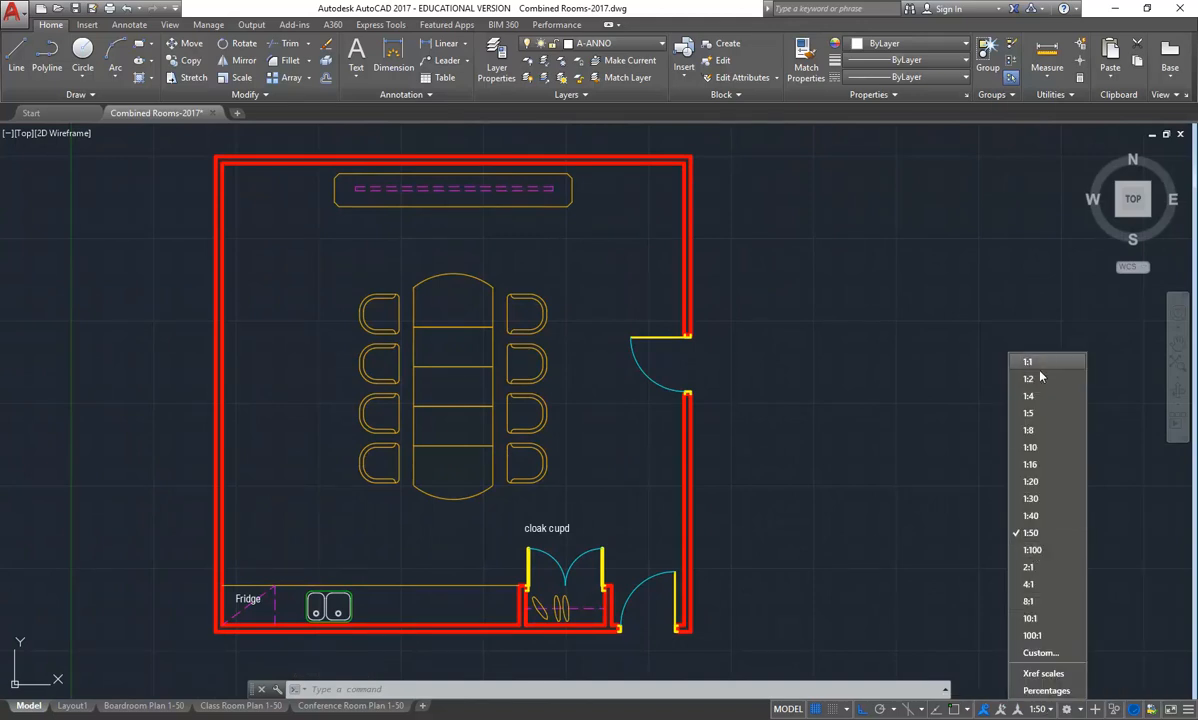
click(1032, 550)
Place the multiline text "this is 1:100 text" in the open floor between the boardroom table and the worktop
scroll(348, 528, up, 3)
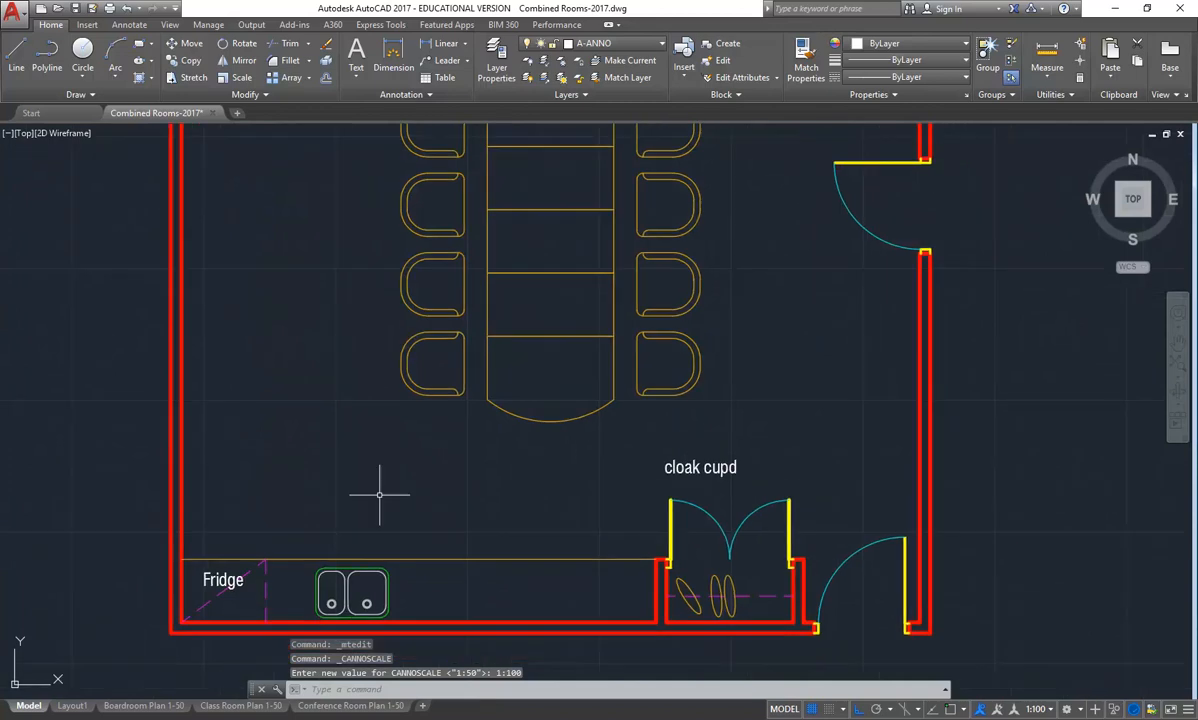
click(356, 75)
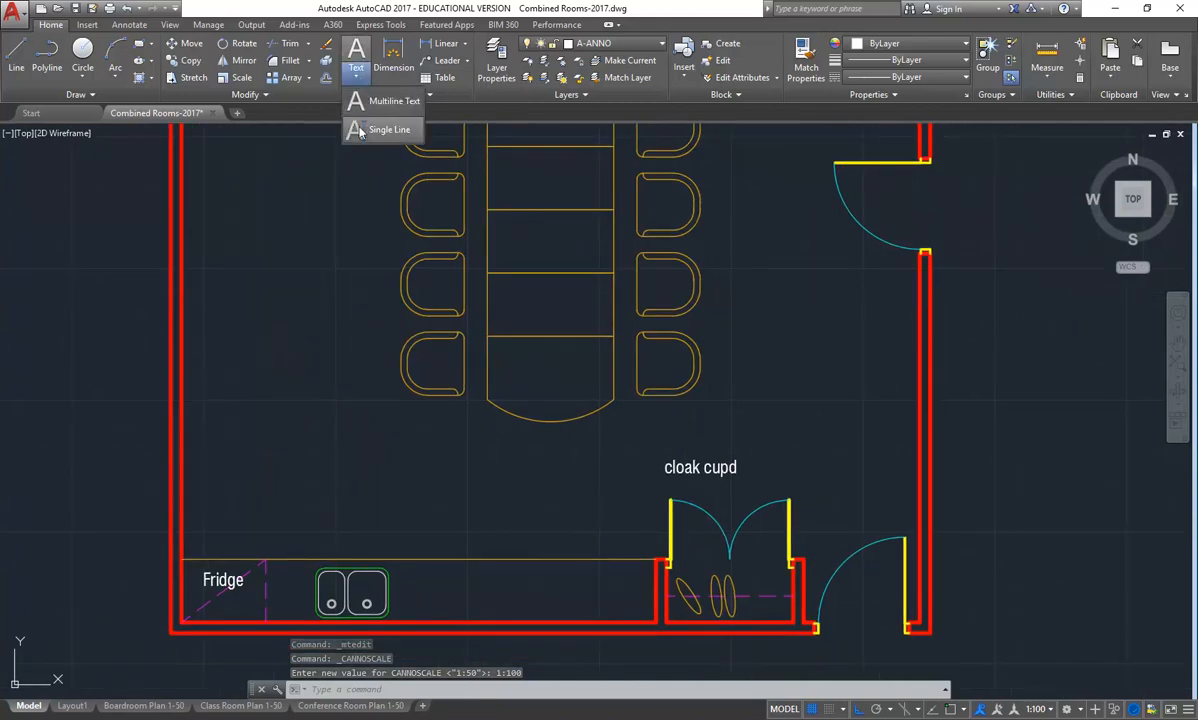
click(352, 101)
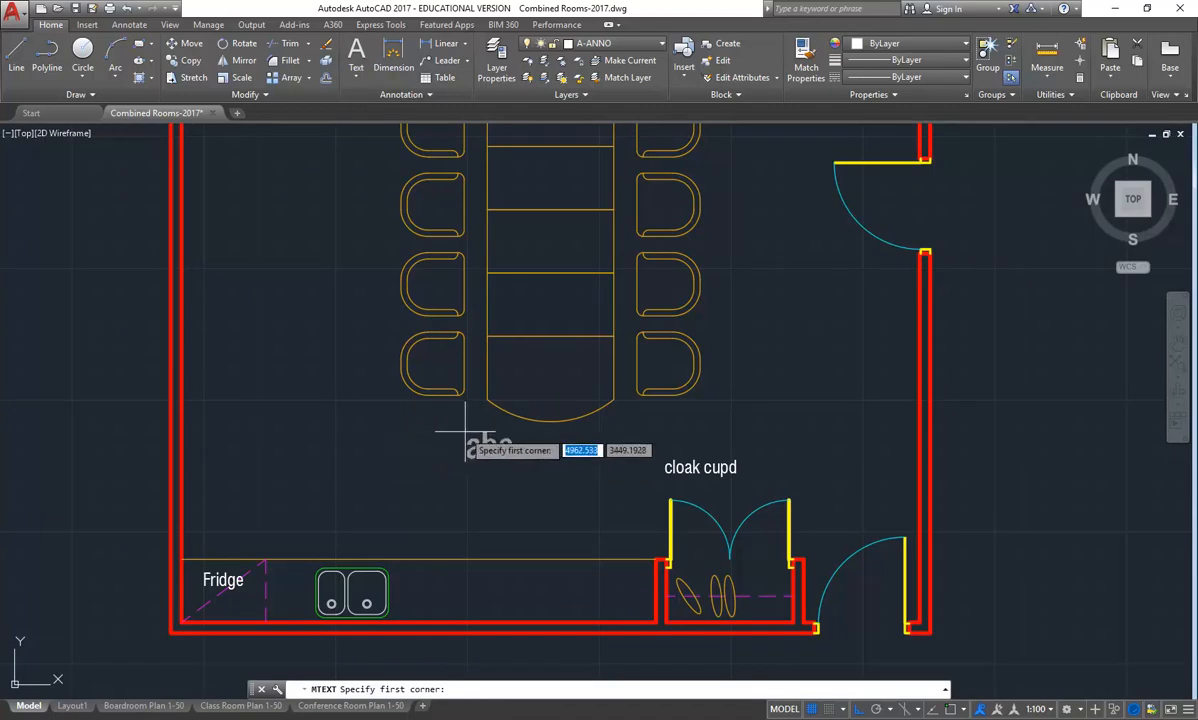
click(337, 438)
click(577, 519)
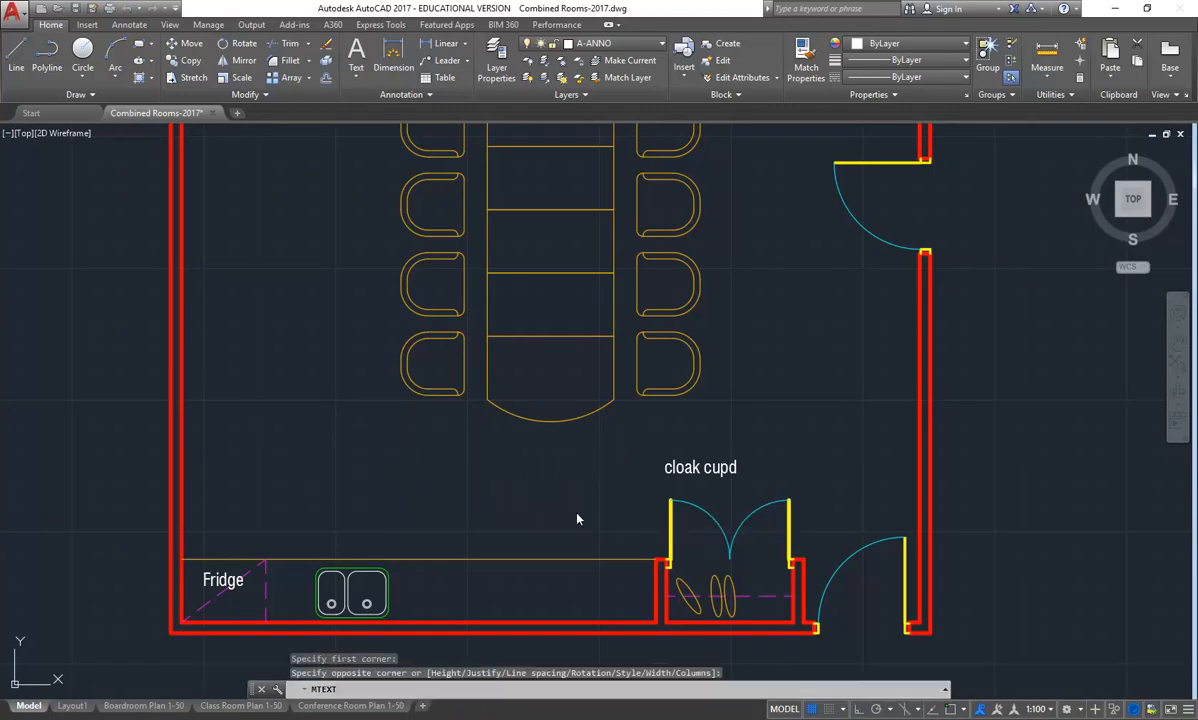
text(this )
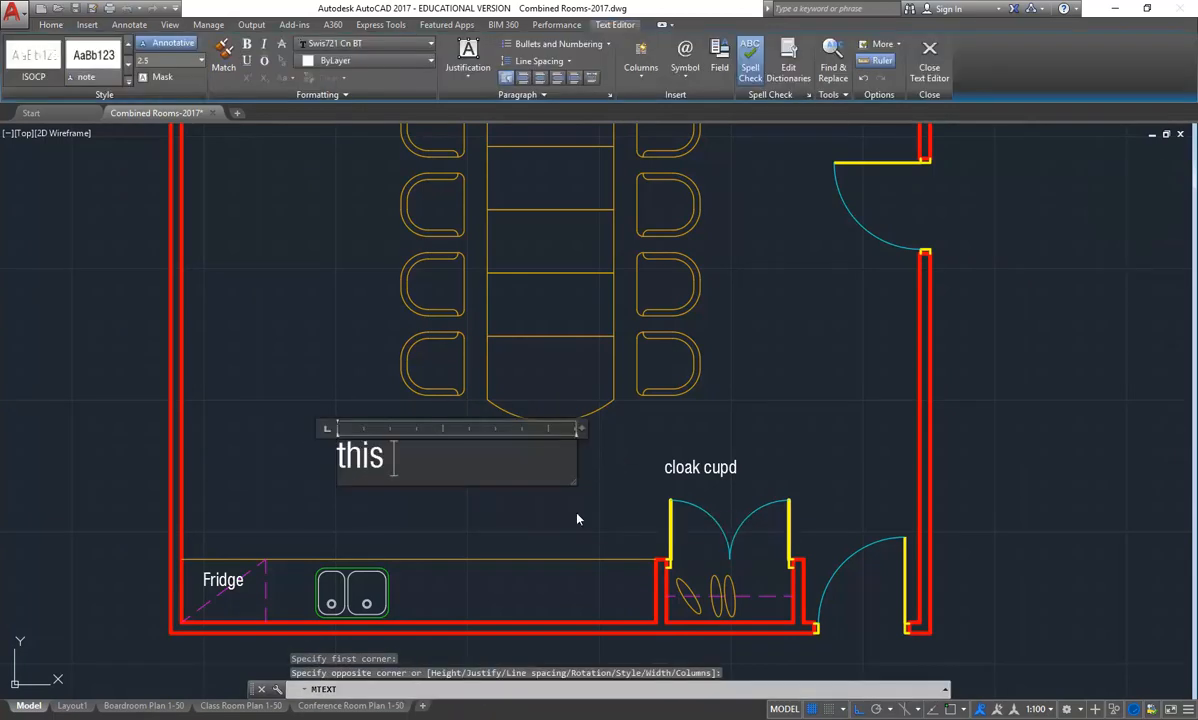
text(is 1:)
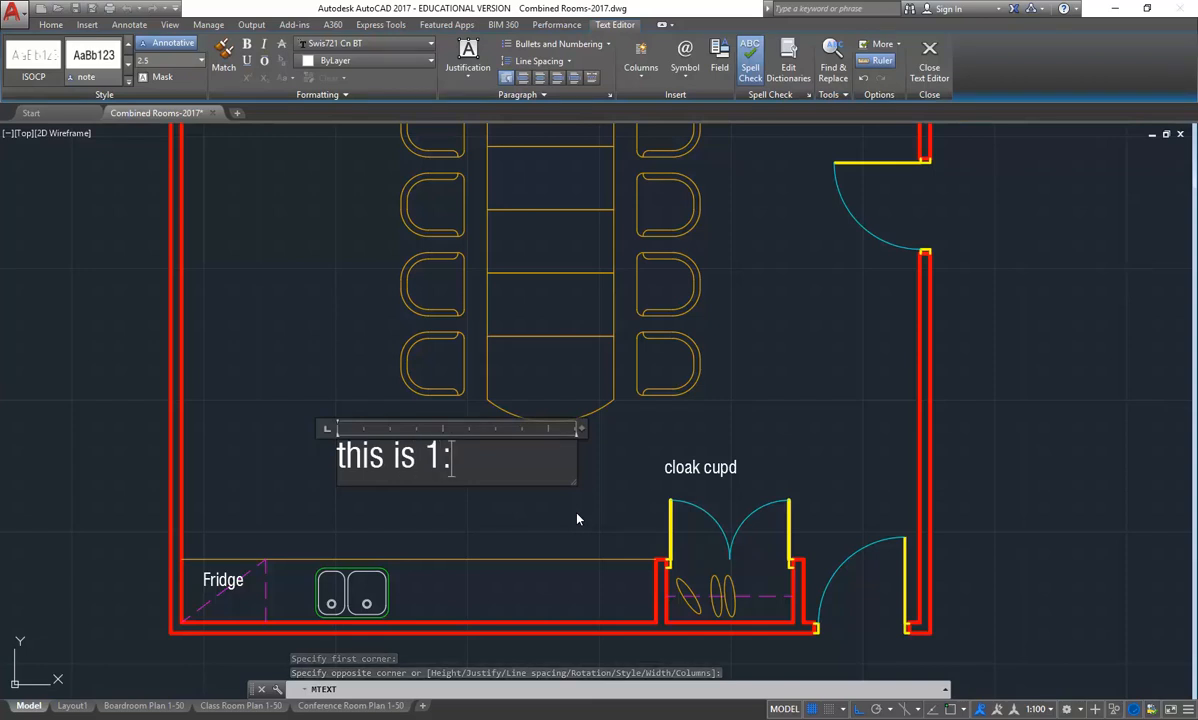
text(100 text)
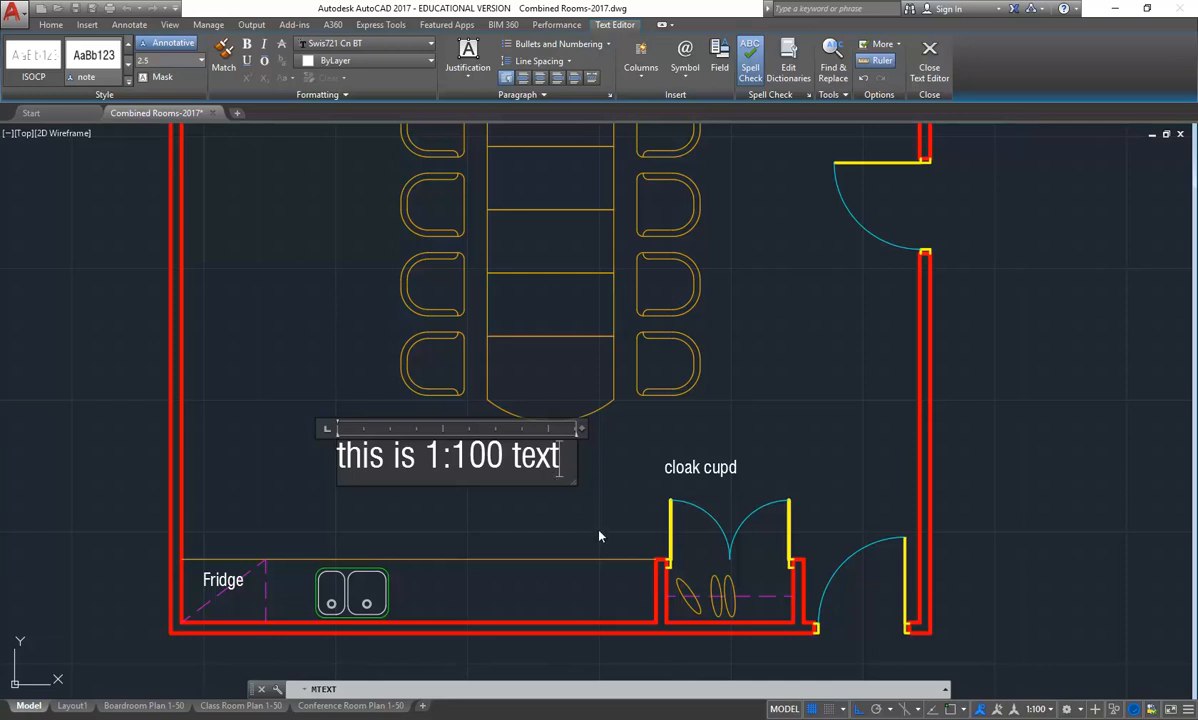
click(505, 548)
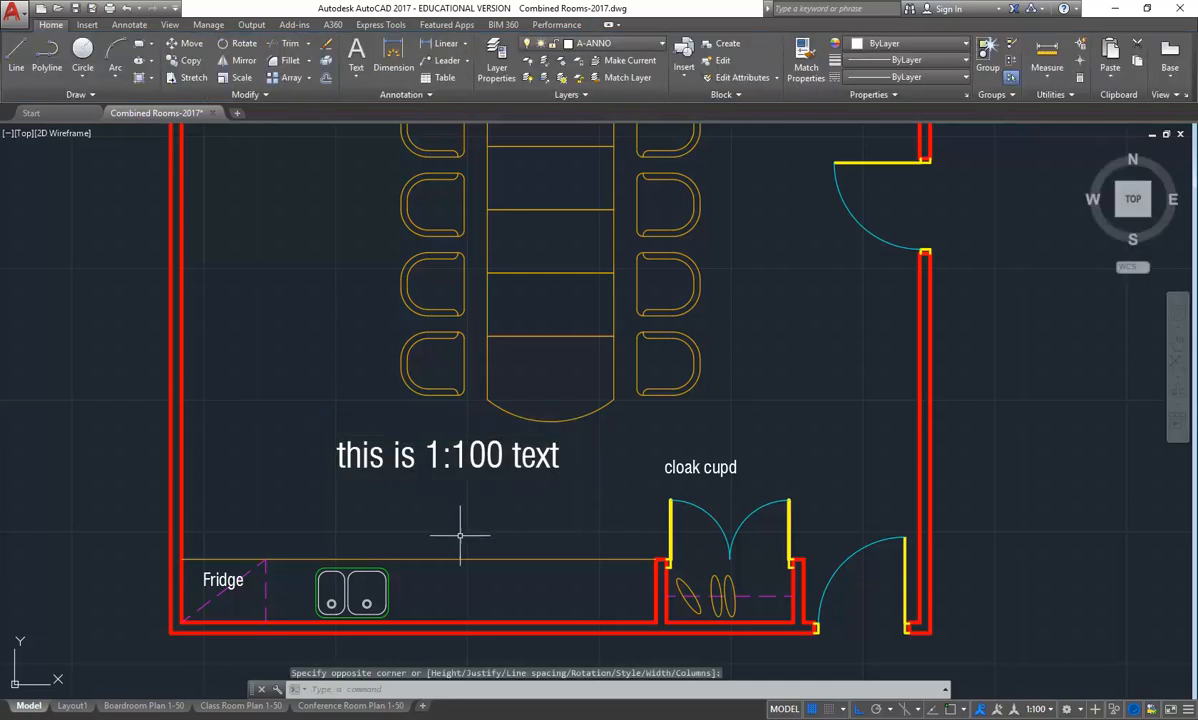
Compare the annotative scale and the paper and model text heights of the 1:100 sample text and the Fridge label in their properties
click(450, 445)
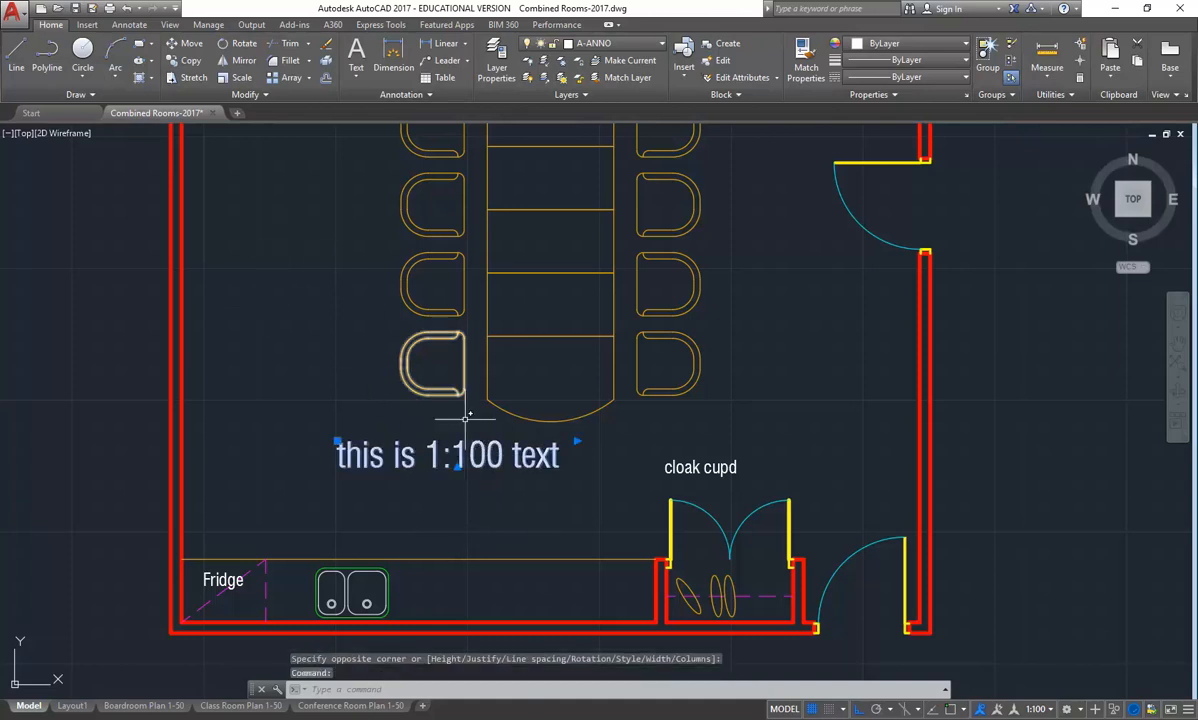
right_click(265, 278)
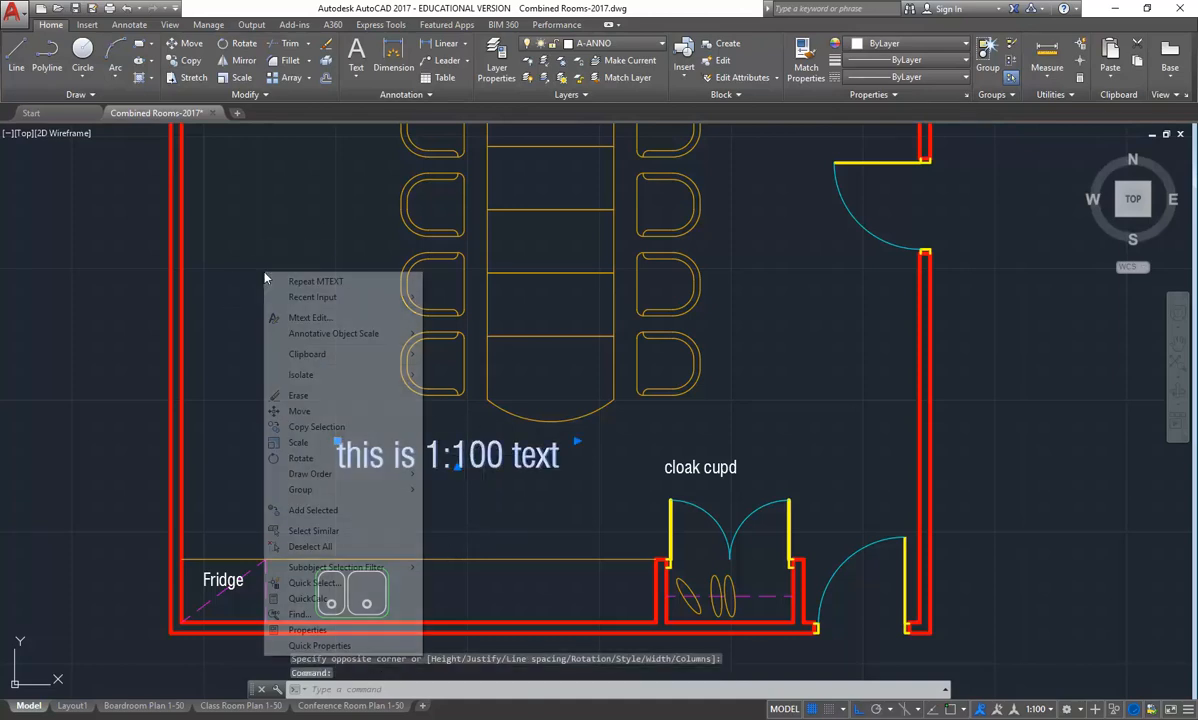
click(307, 629)
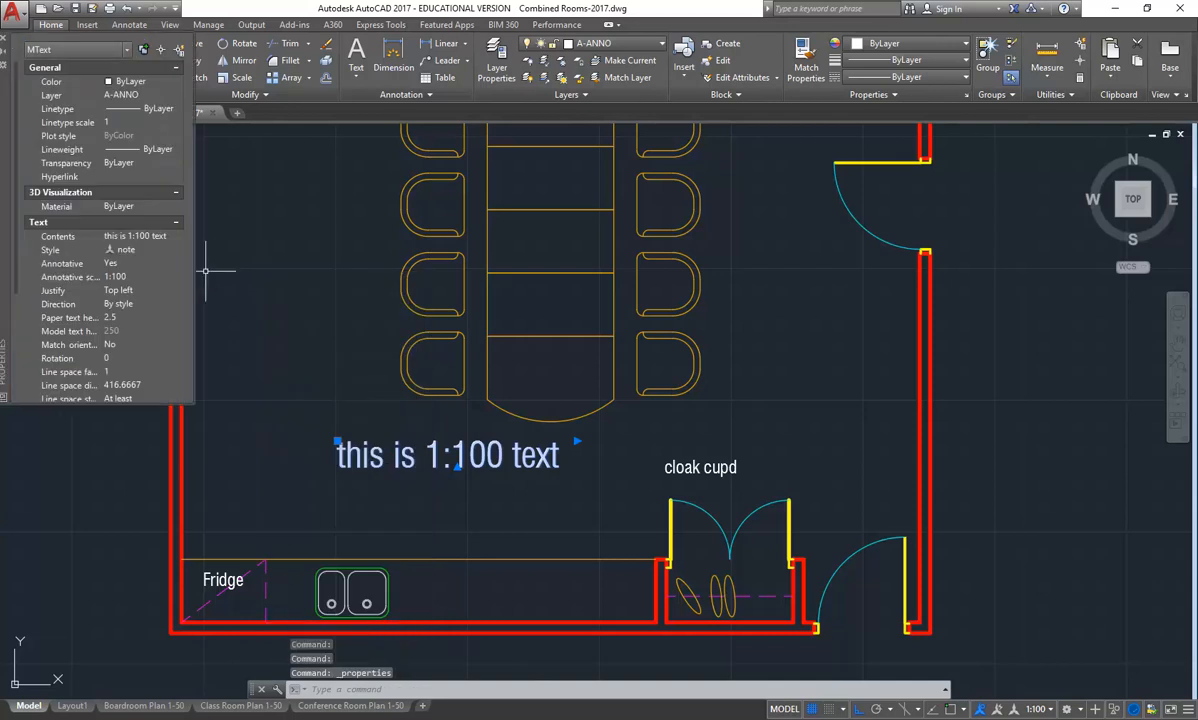
click(125, 317)
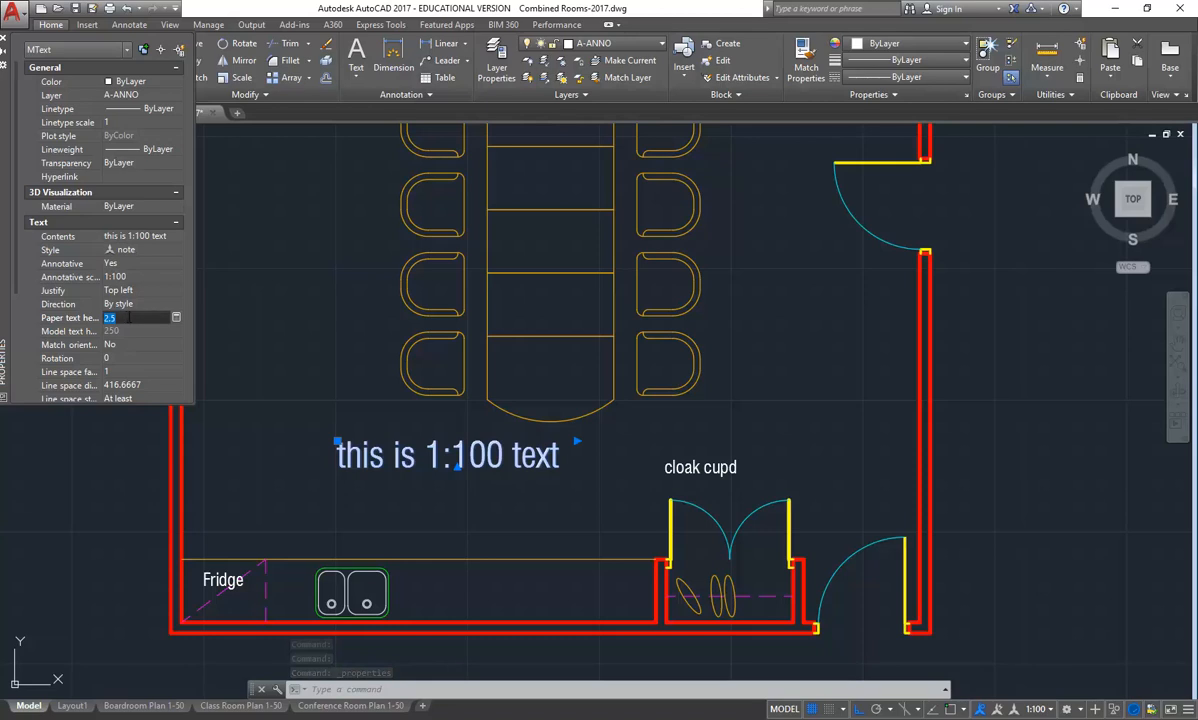
key(Escape)
key(Escape)
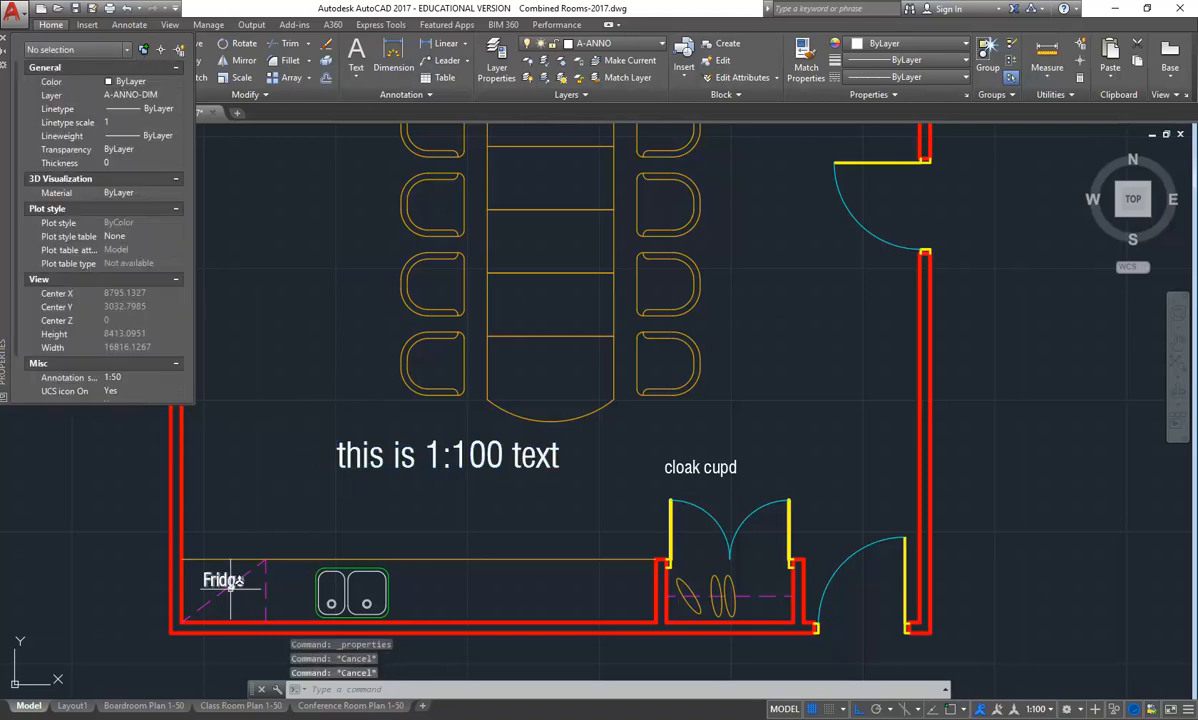
click(214, 576)
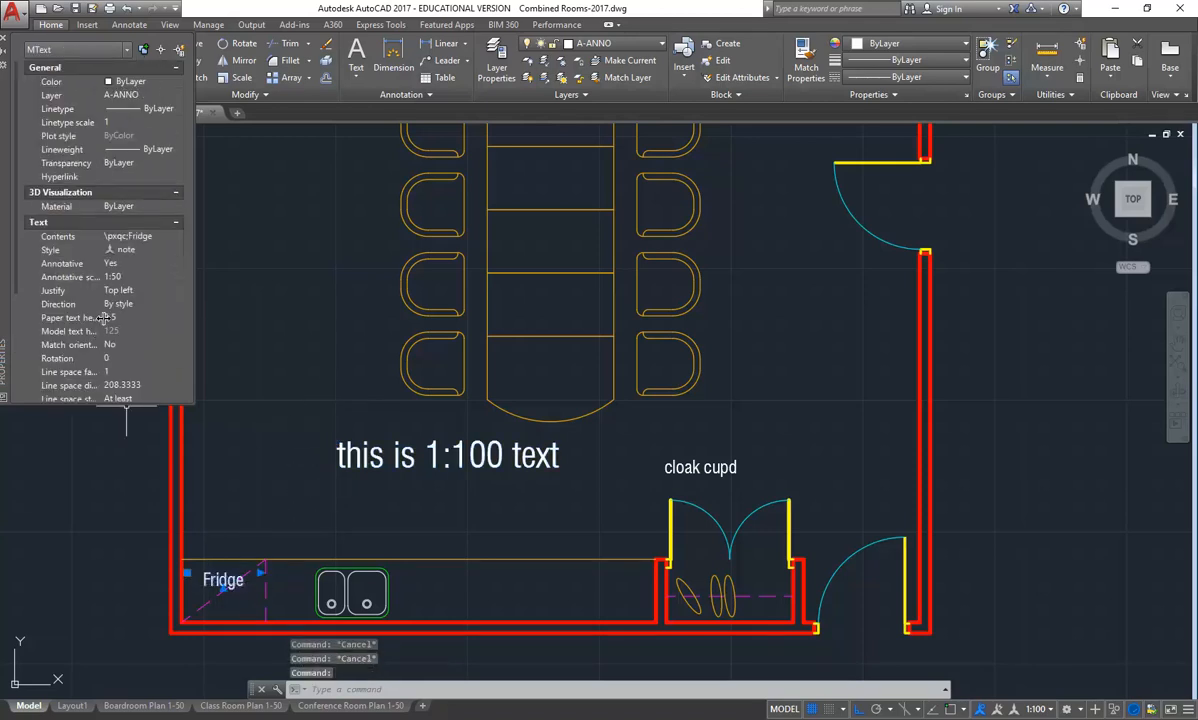
Check again how the annotative scale and model text height differ between the Fridge label and the 1:100 sample text
click(126, 318)
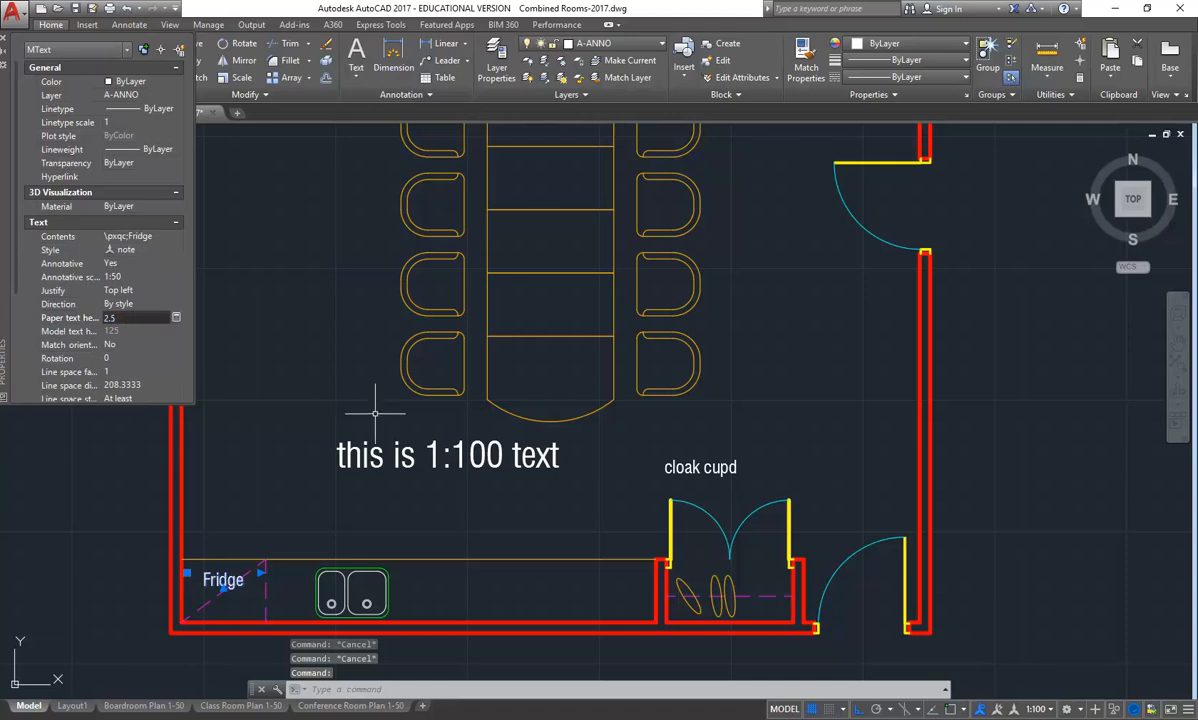
key(Escape)
click(396, 450)
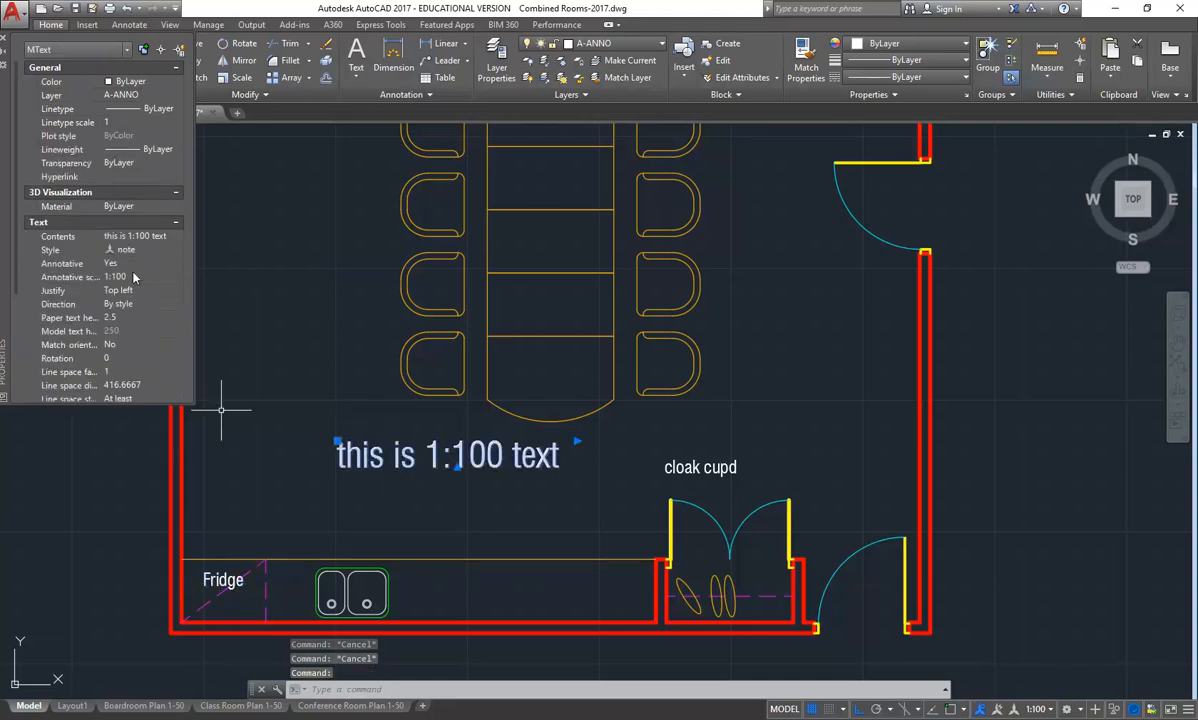
key(Escape)
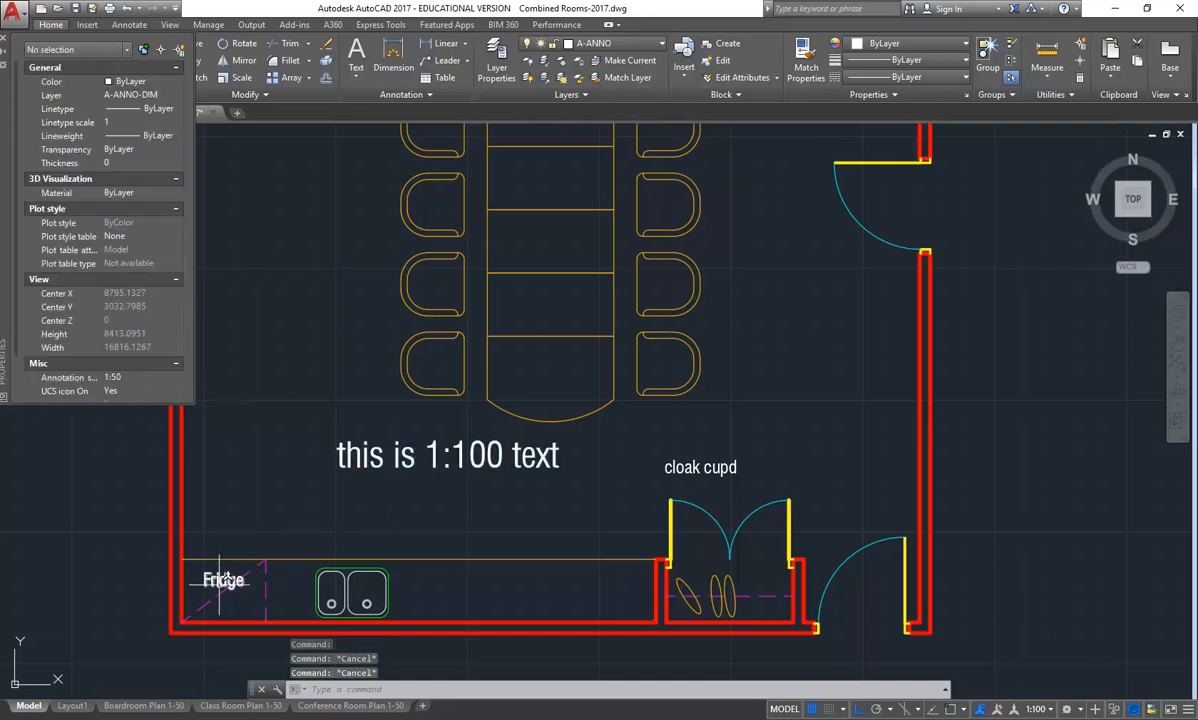
click(208, 576)
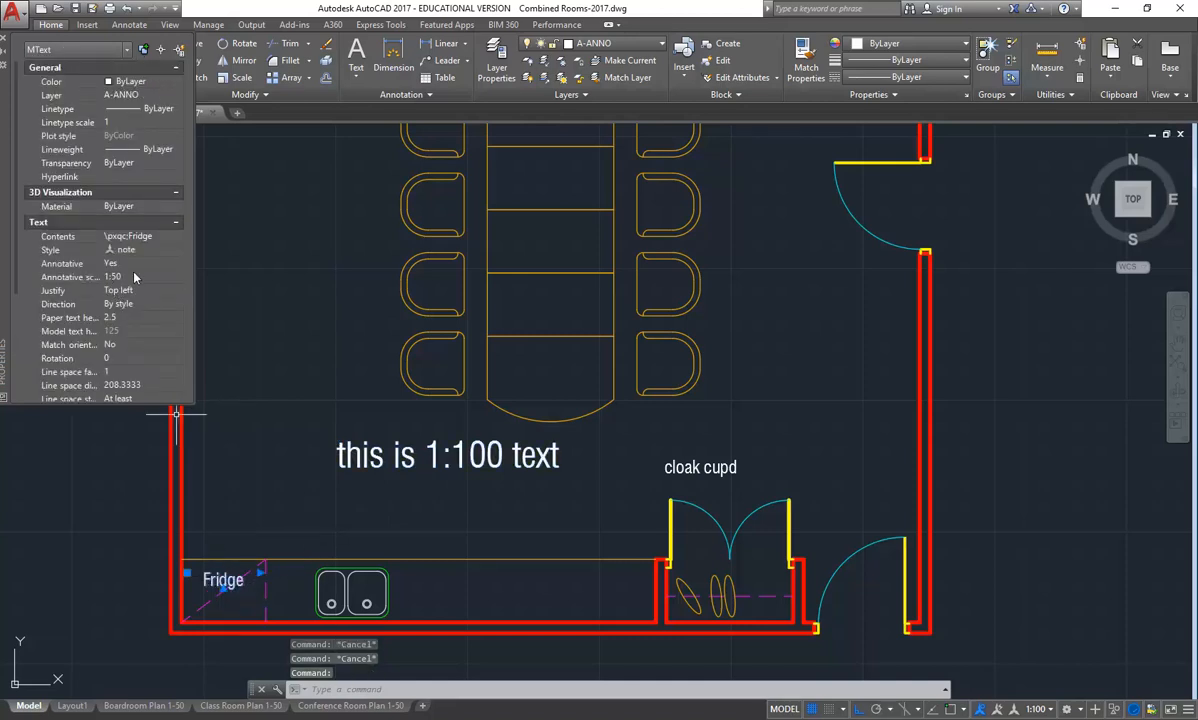
key(Escape)
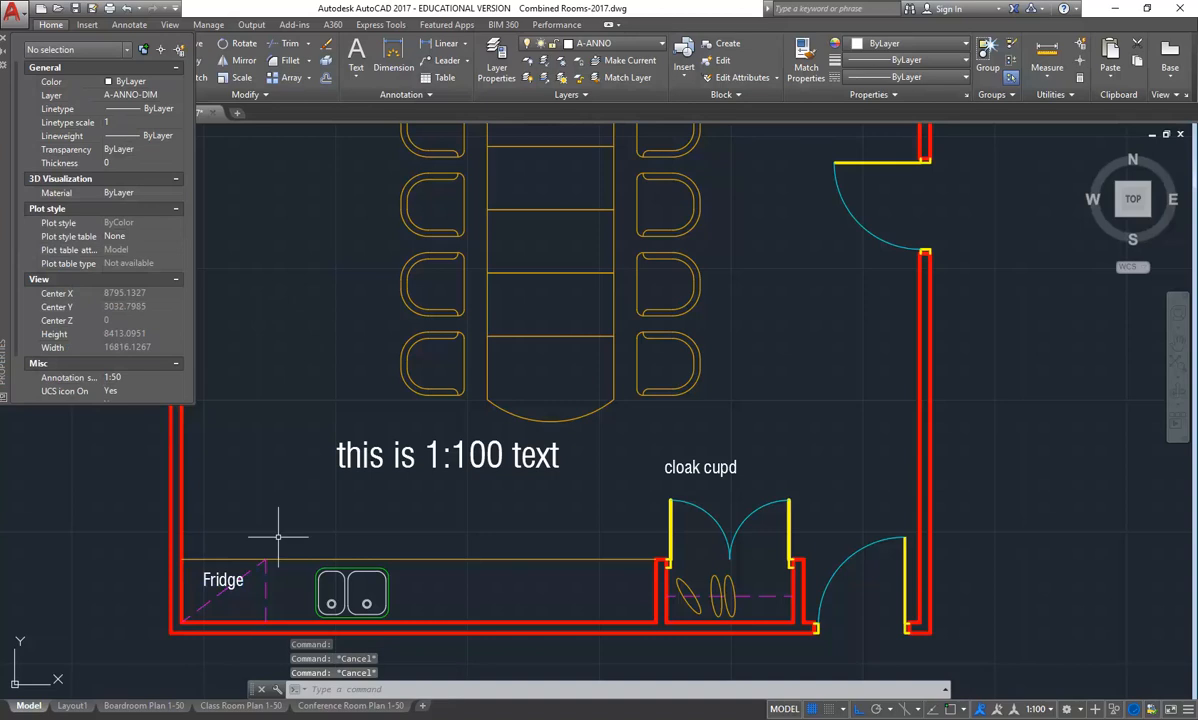
Open the Boardroom Plan 1-50 layout, check how the labels display and the viewport's scale, and activate the viewport
click(147, 706)
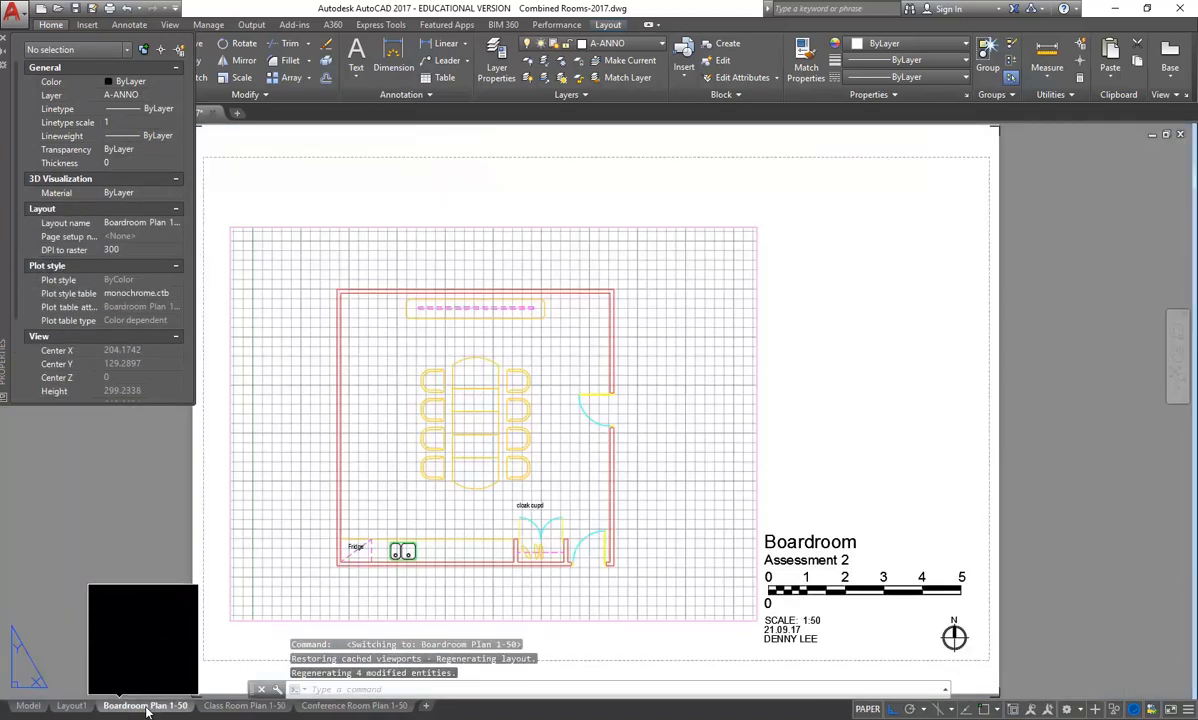
middle_drag(385, 583, 373, 535)
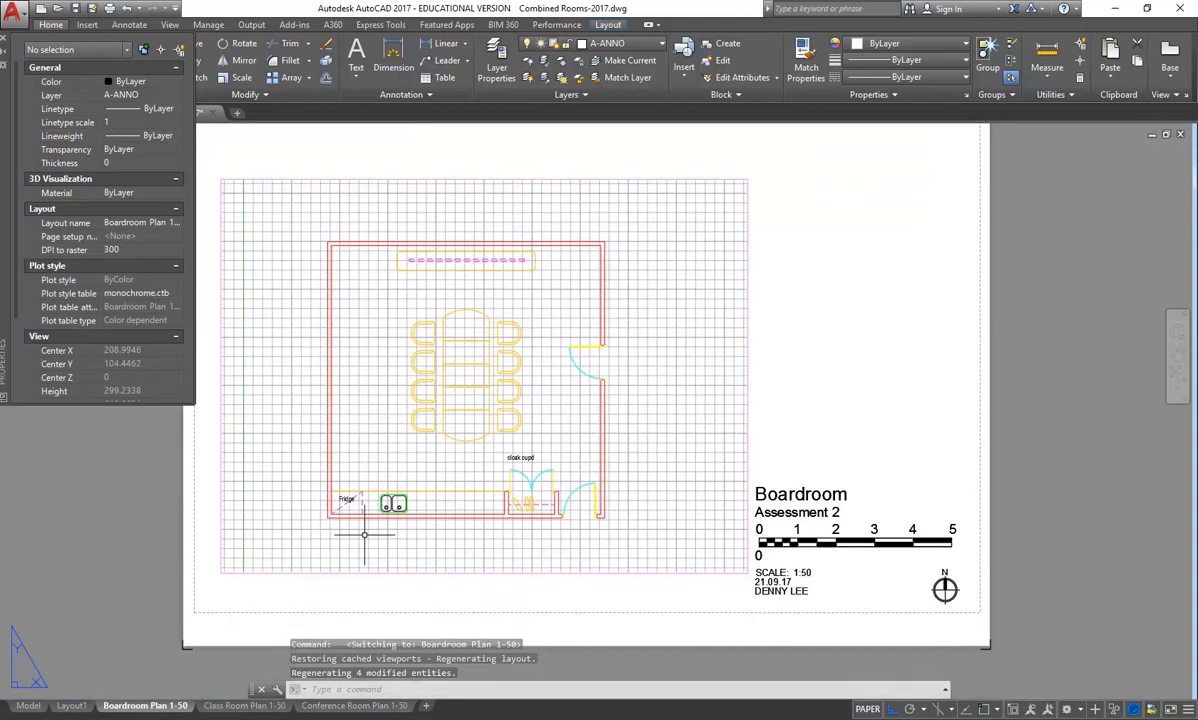
scroll(355, 531, up, 2)
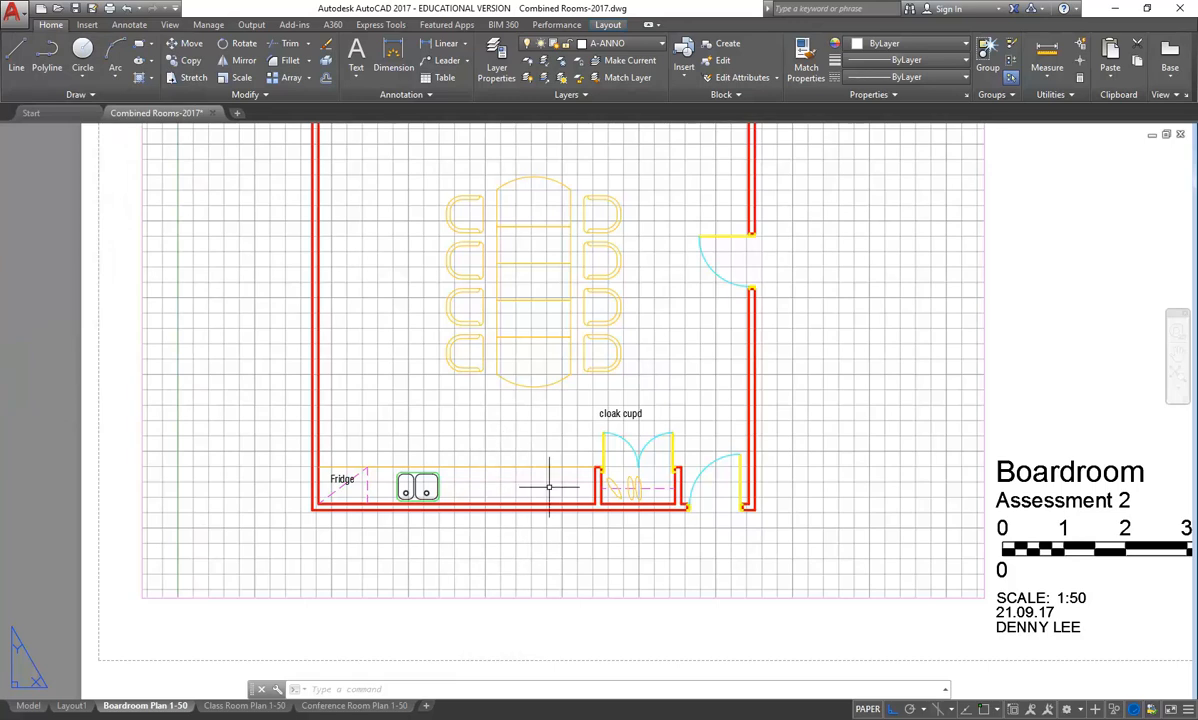
click(473, 598)
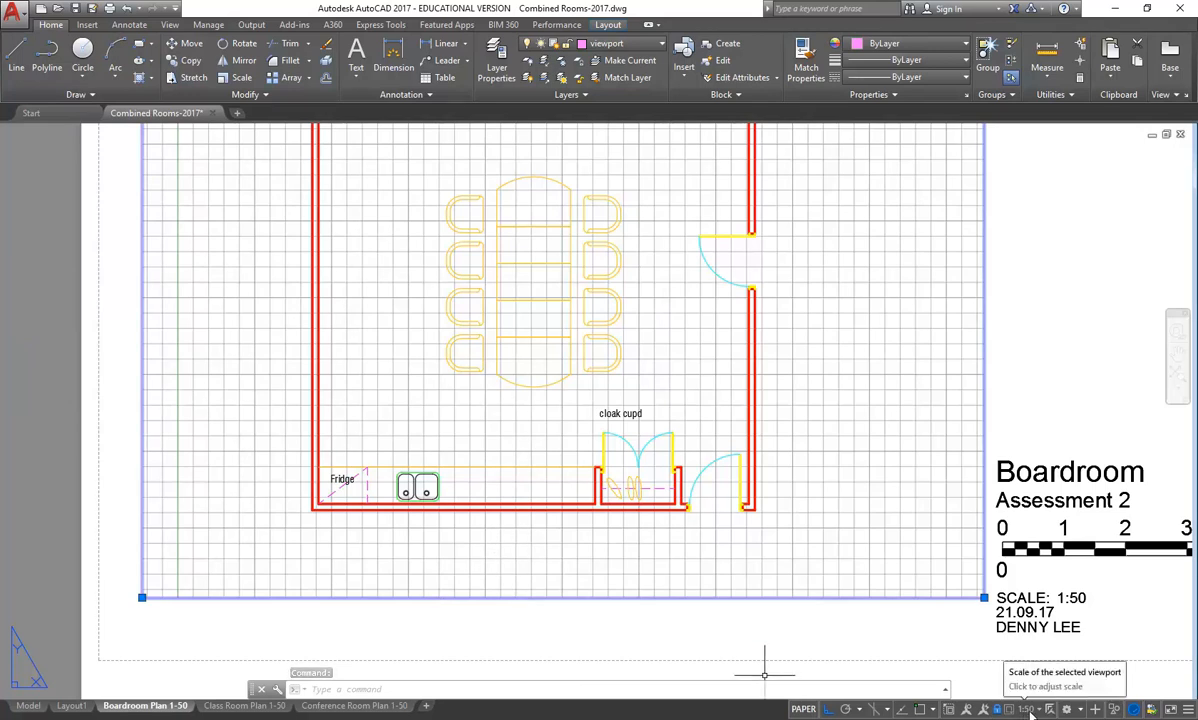
double_click(372, 375)
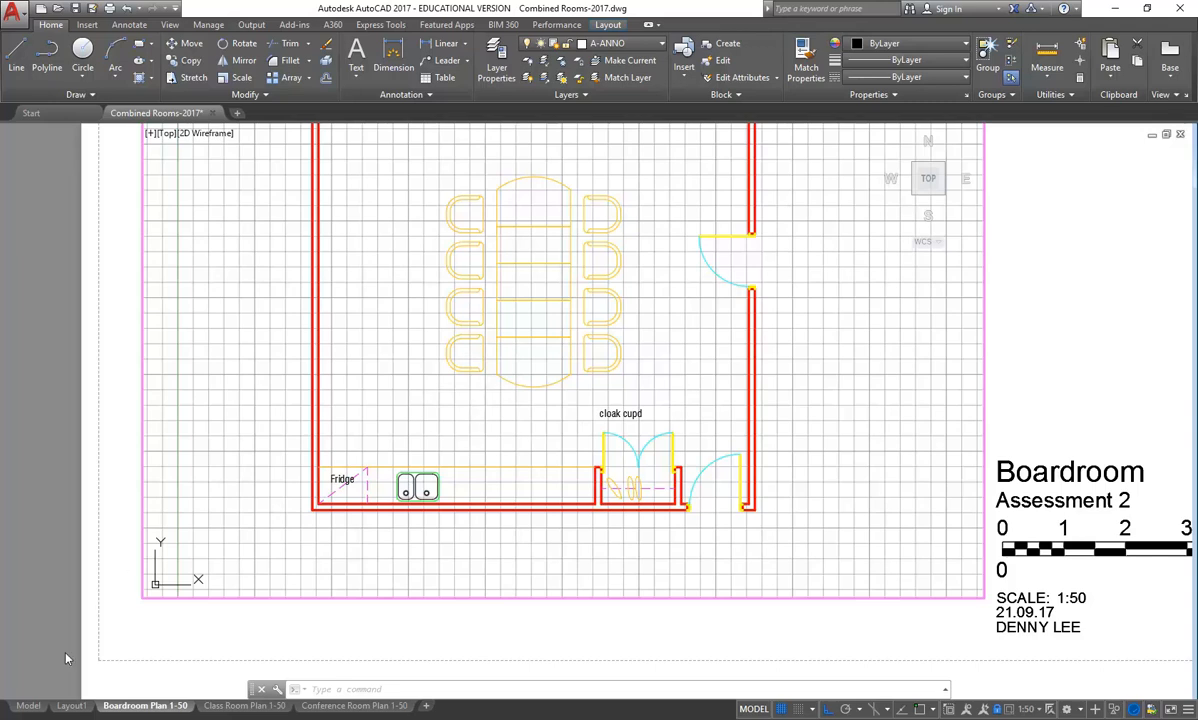
Return to model space and delete the "this is 1:100 text" sample
click(22, 708)
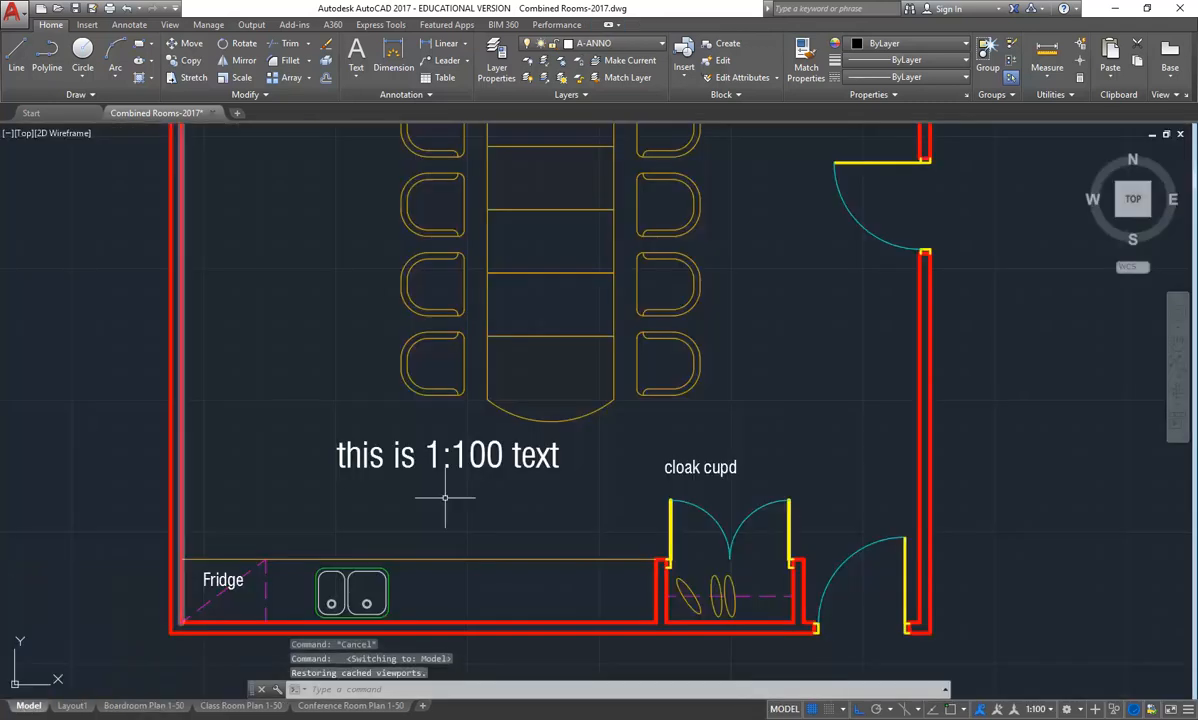
click(472, 455)
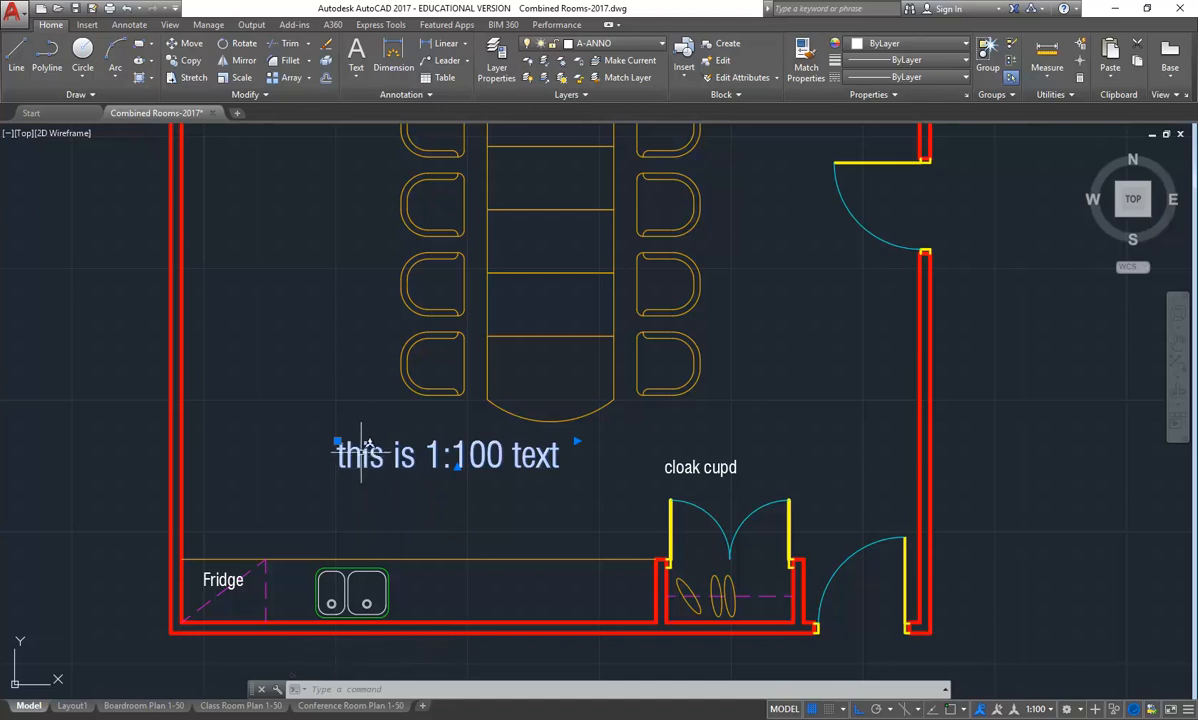
key(Delete)
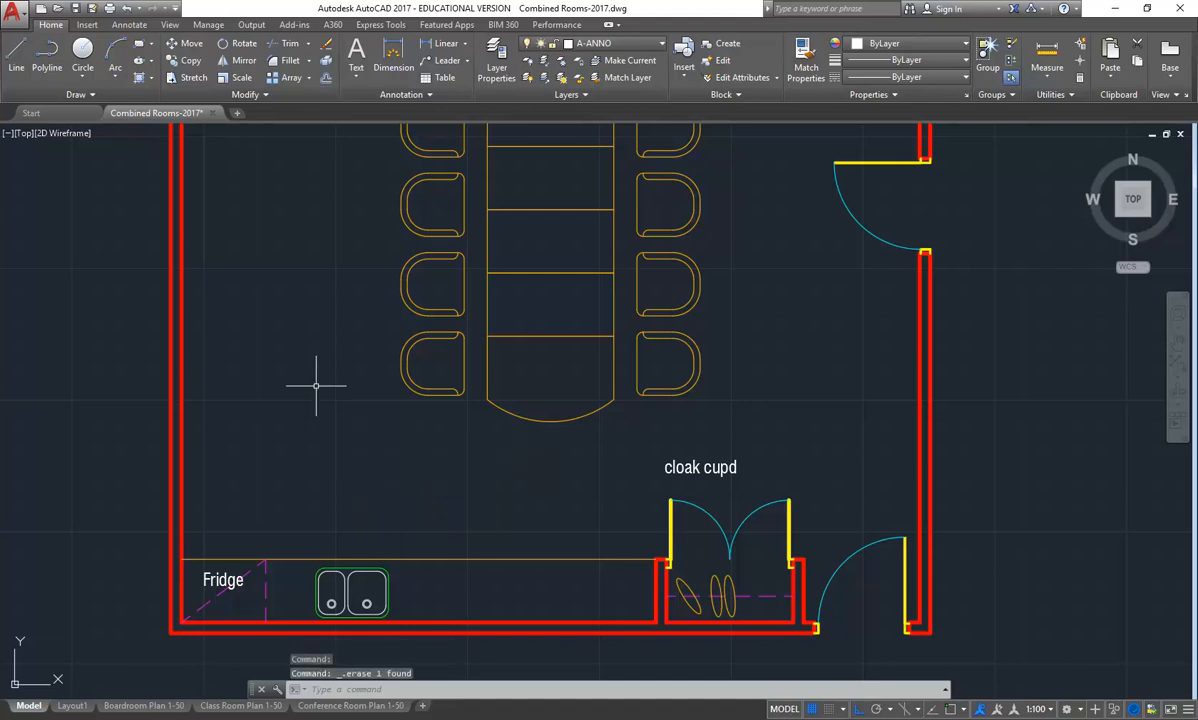
Look over the boardroom and the neighbouring room plans in model space
scroll(300, 390, down, 3)
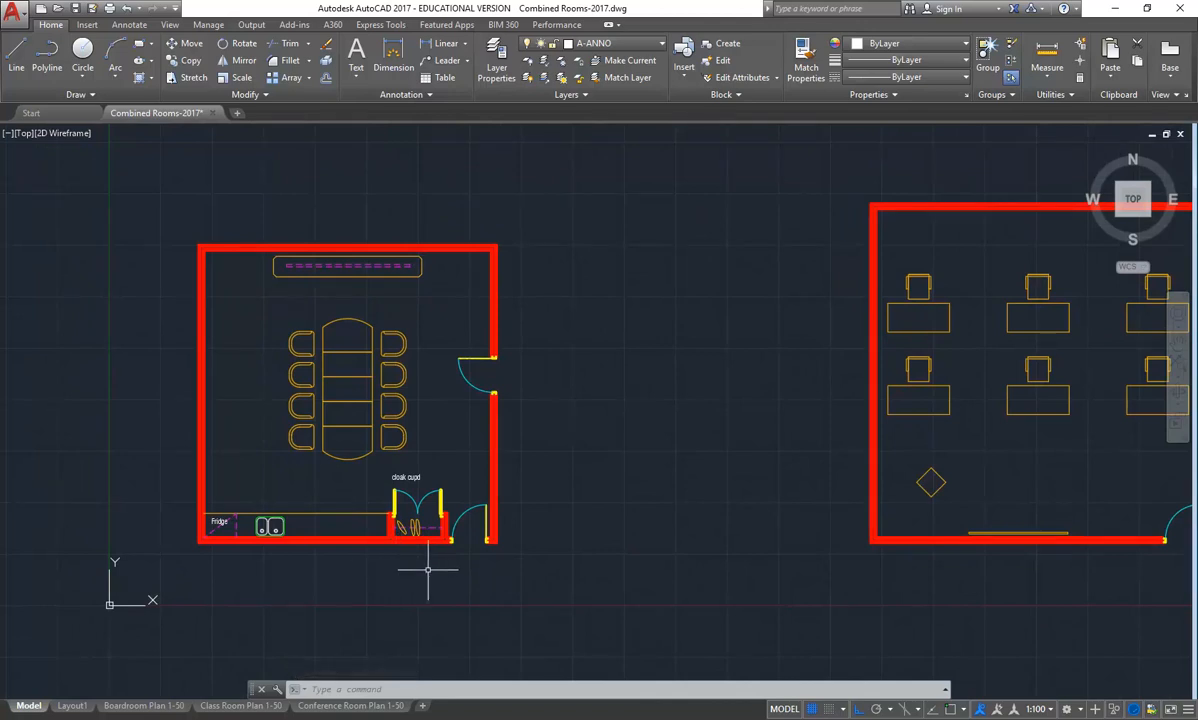
scroll(415, 505, up, 5)
middle_drag(602, 509, 666, 517)
scroll(424, 462, down, 5)
middle_drag(430, 463, 163, 465)
middle_drag(670, 460, 225, 452)
middle_drag(688, 405, 520, 475)
middle_drag(454, 389, 572, 382)
Switch to Adobe Acrobat Reader, review the labels and dimensions on the example board room and conference room plans, and return to AutoCAD
click(282, 717)
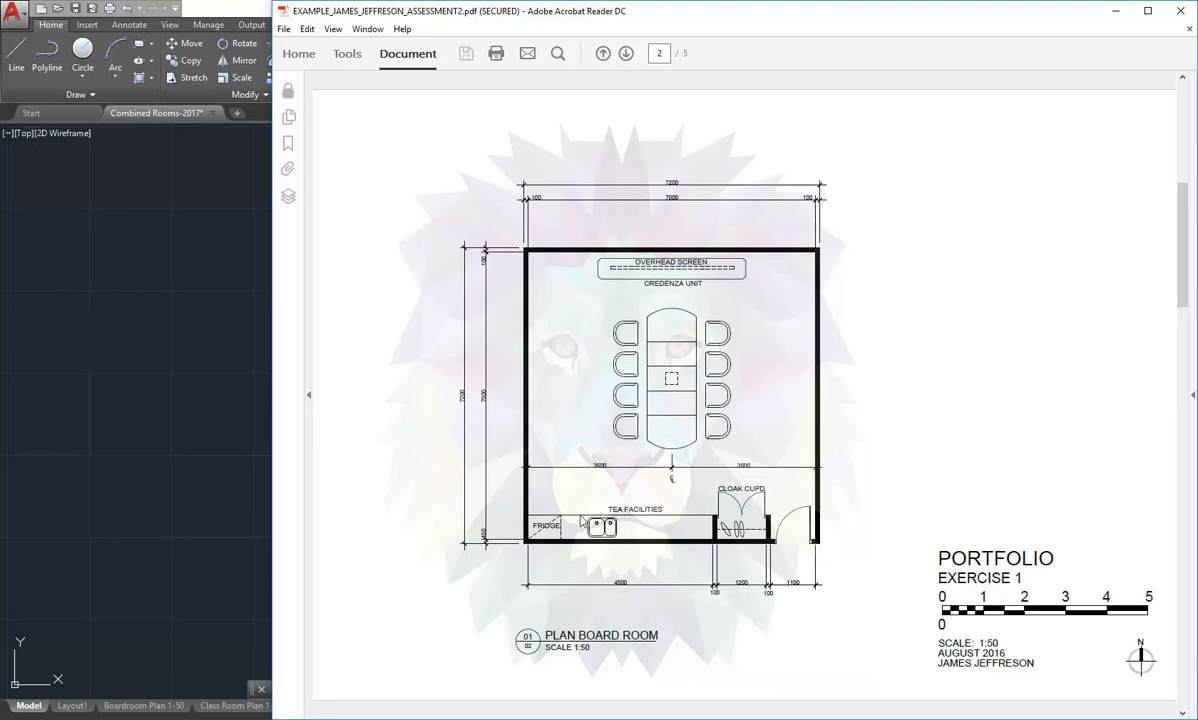
scroll(700, 464, down, 3)
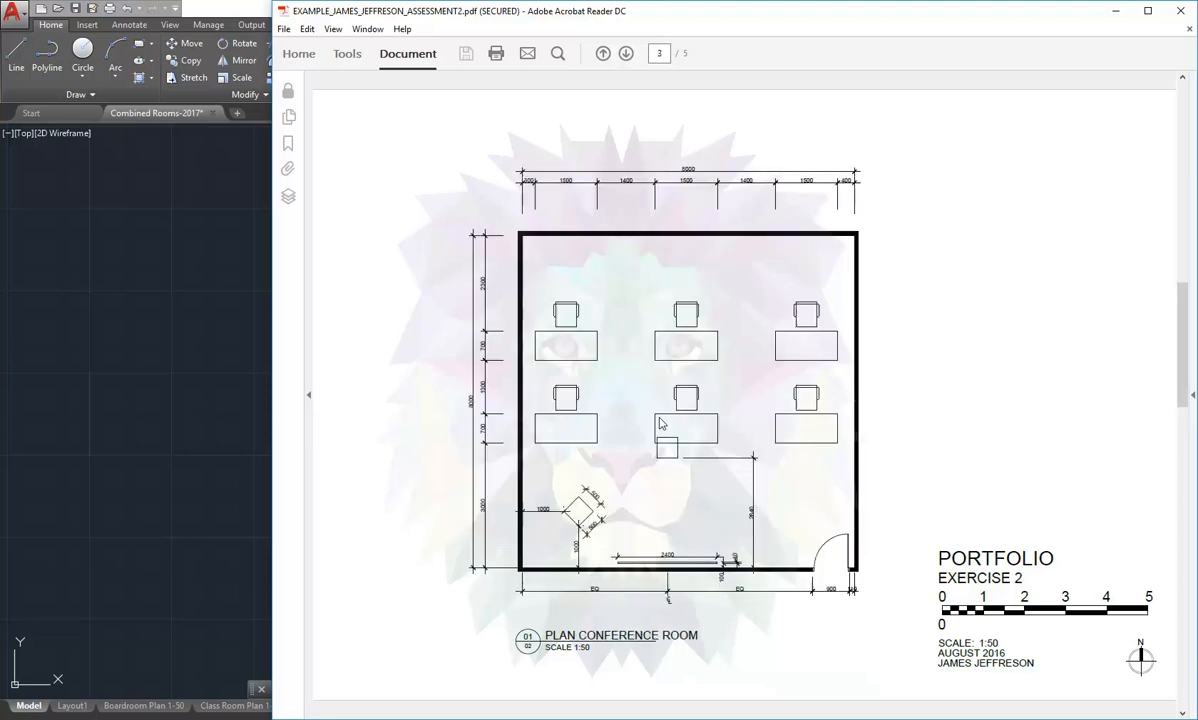
scroll(752, 416, up, 3)
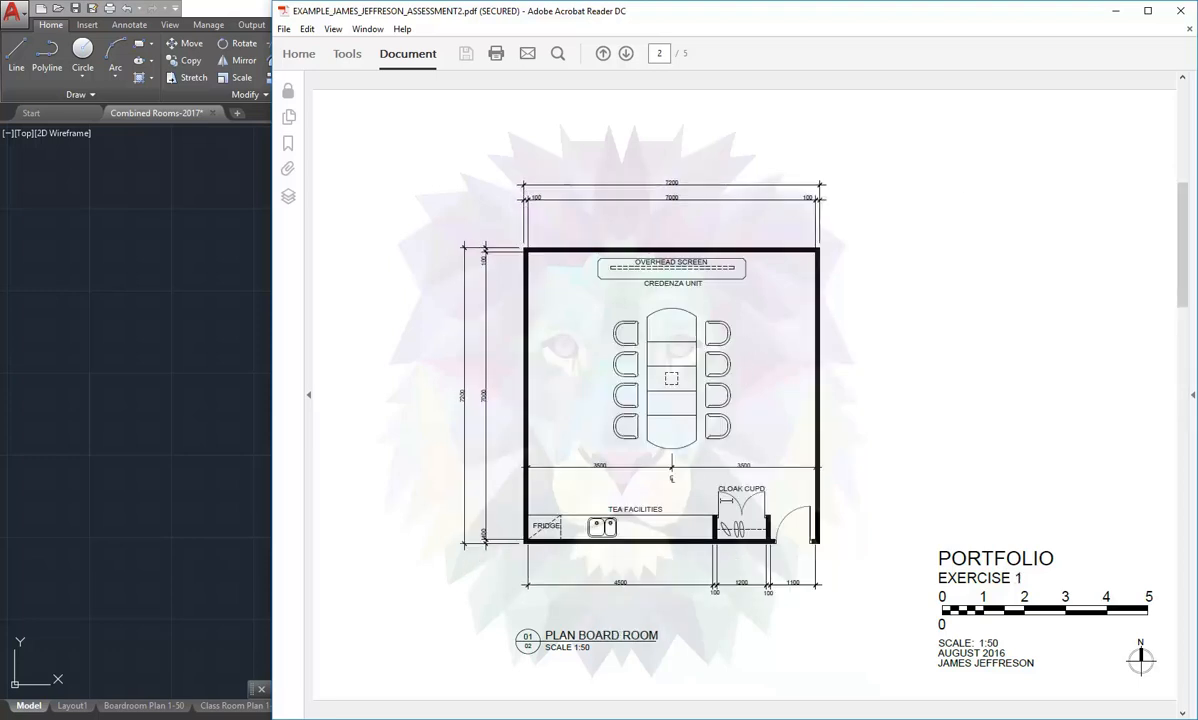
click(1115, 10)
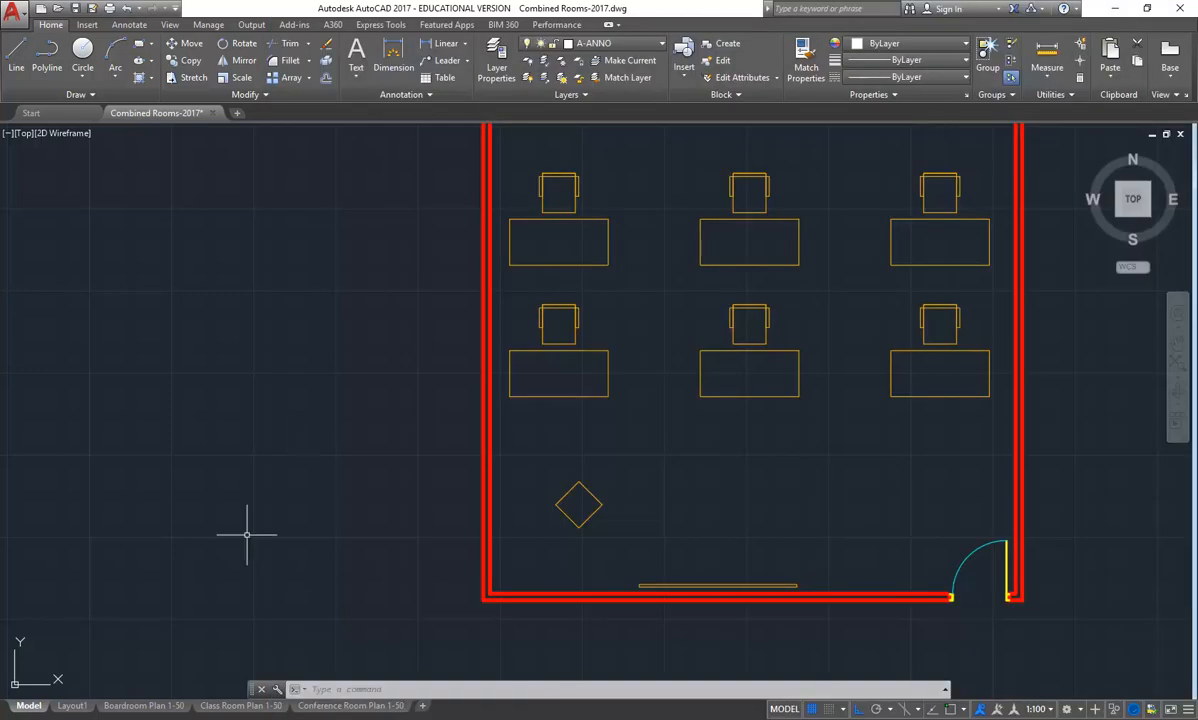
Open the Boardroom Plan 1-50 layout and toggle its viewport between model and paper space, finishing in paper space
click(145, 706)
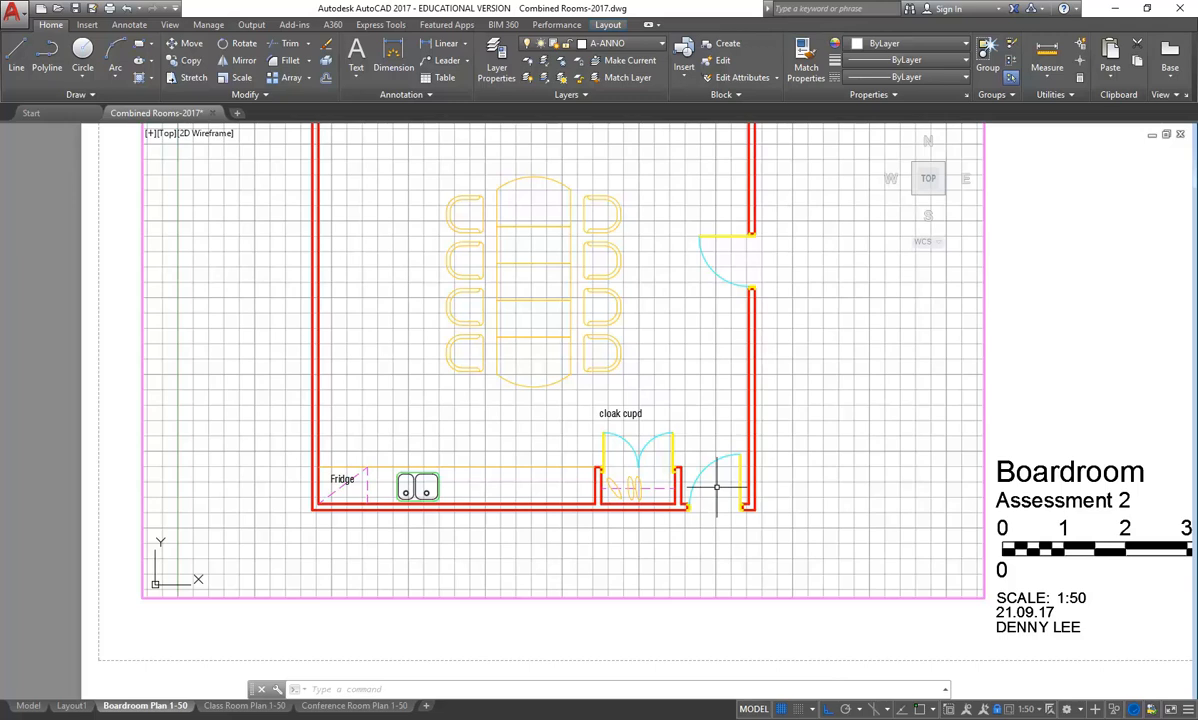
click(753, 710)
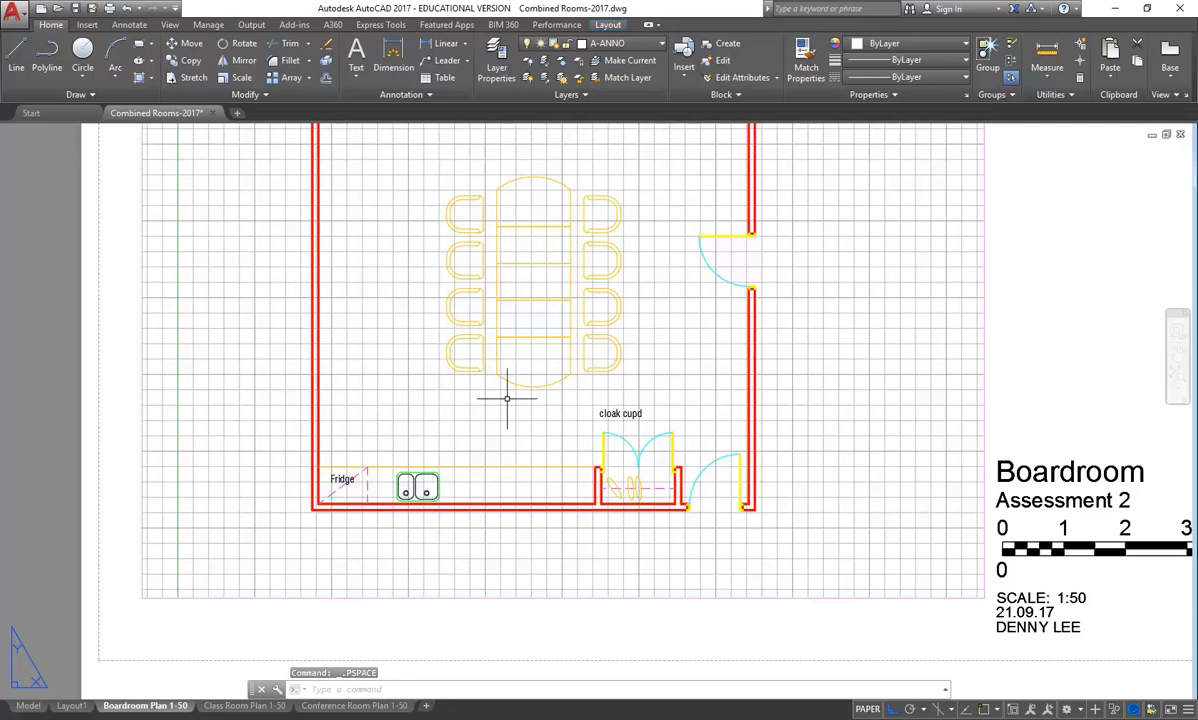
click(866, 708)
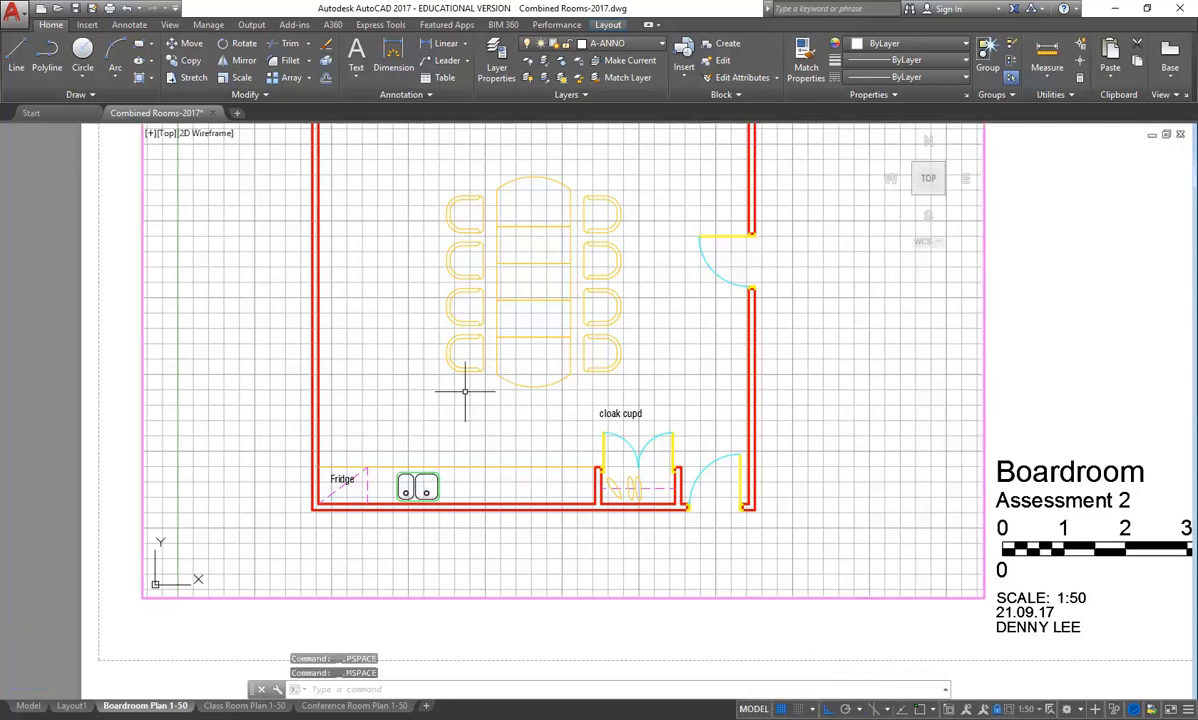
double_click(688, 627)
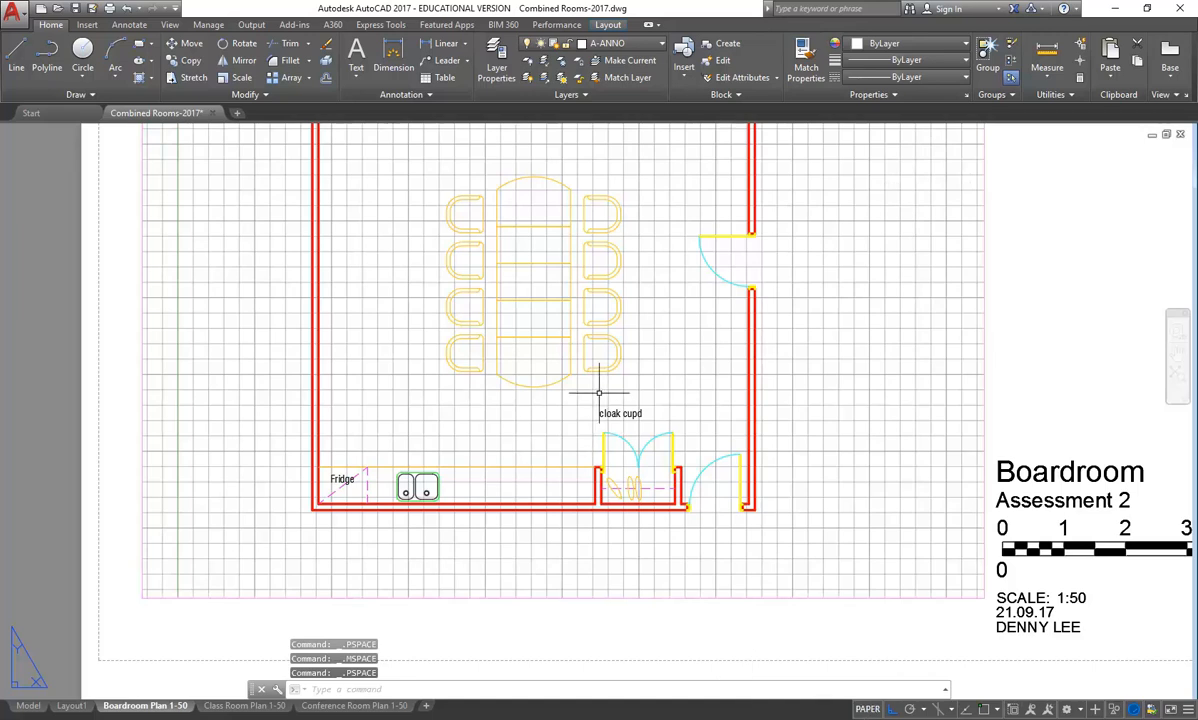
Place paper-space multiline text reading "LEGEND", "Item 1" and "Item 2" on separate lines, beside the viewport and above the title block
scroll(612, 358, down, 2)
middle_drag(417, 423, 437, 448)
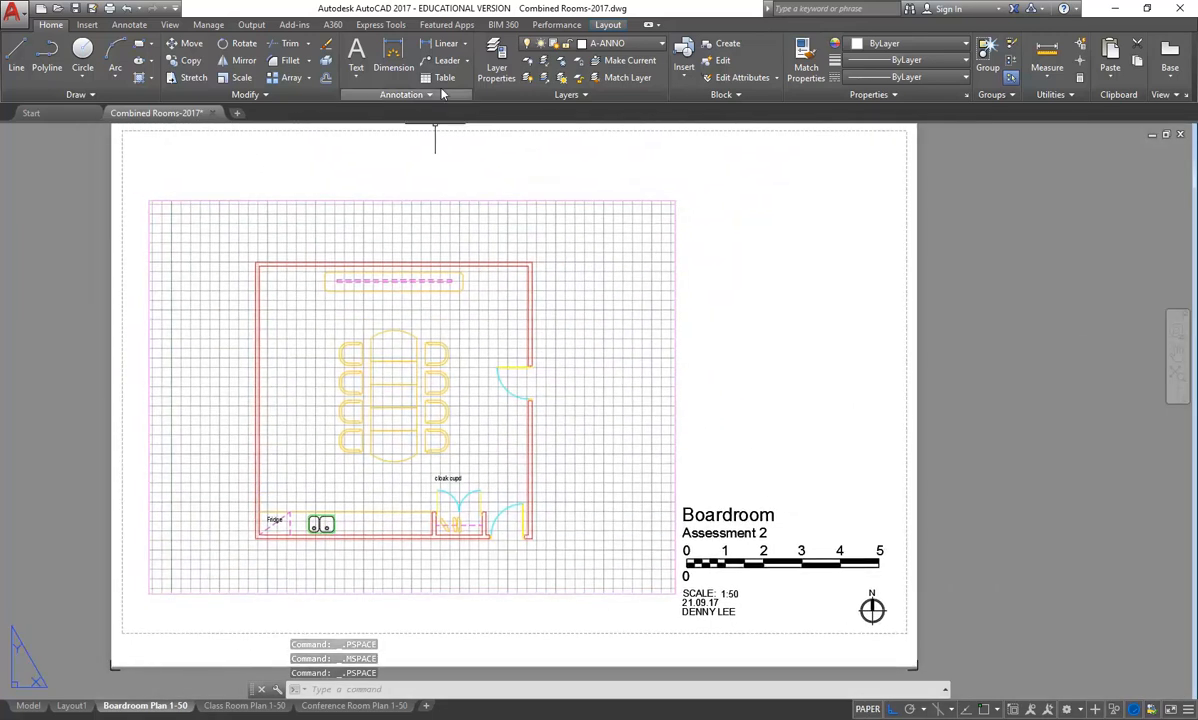
click(356, 72)
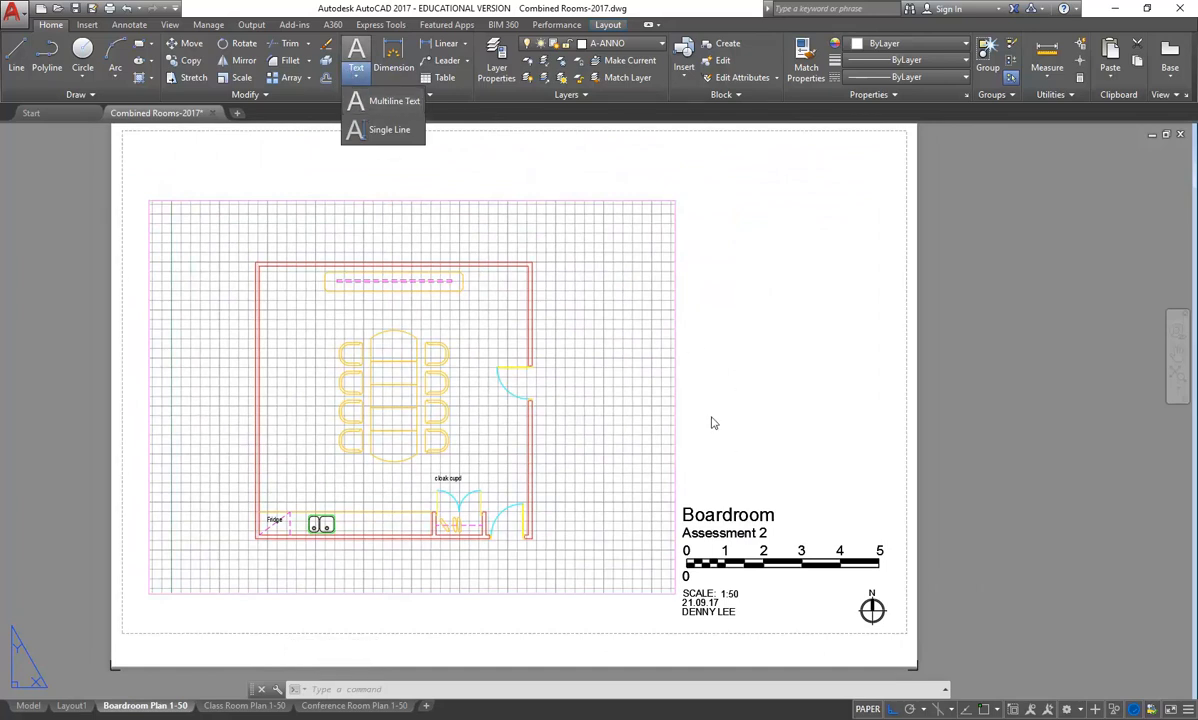
click(375, 102)
click(713, 311)
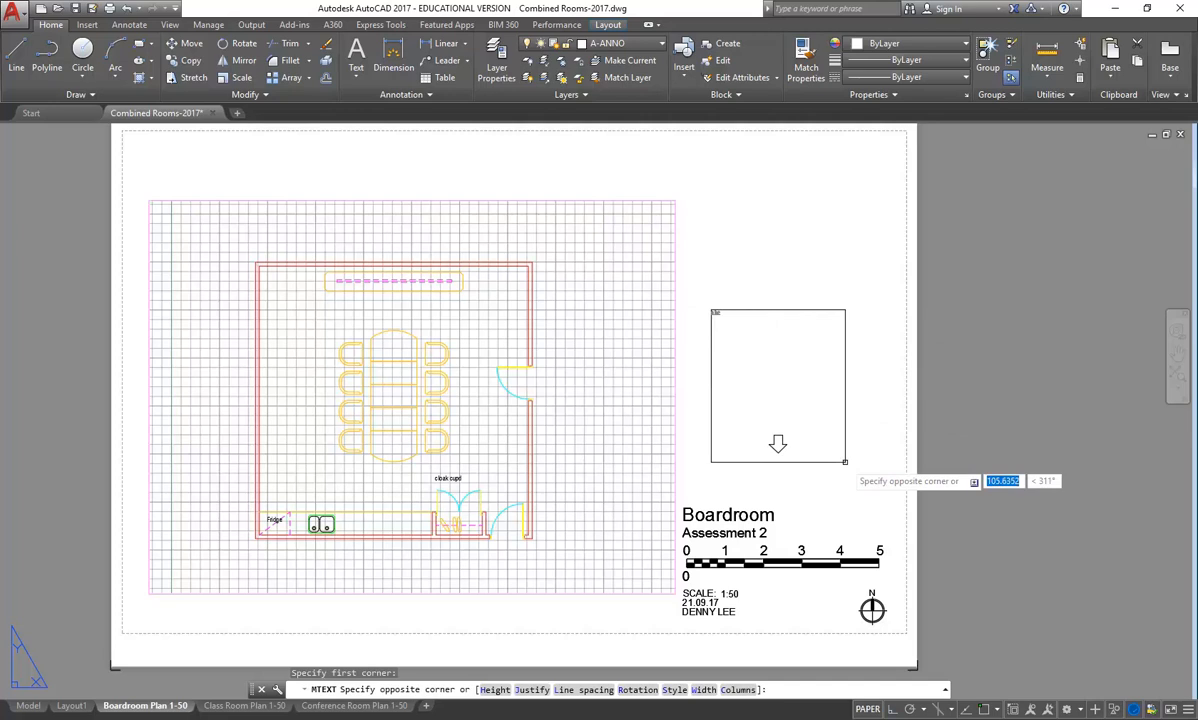
click(845, 462)
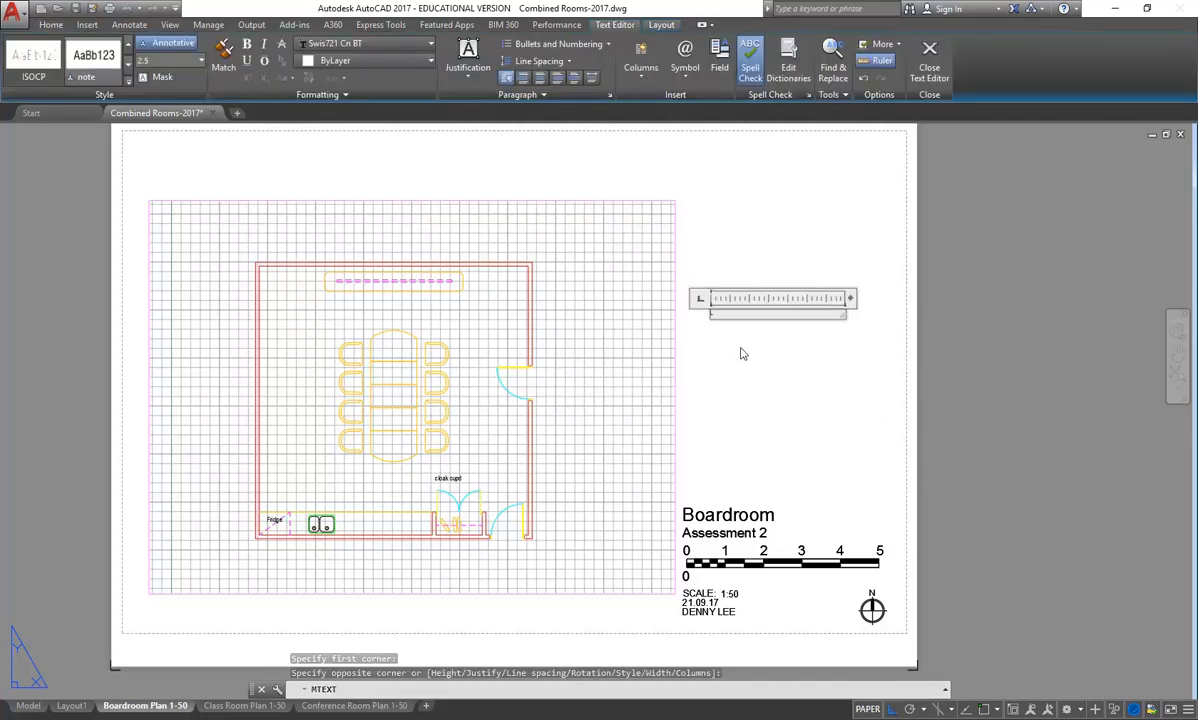
text(LEGEND)
key(Return)
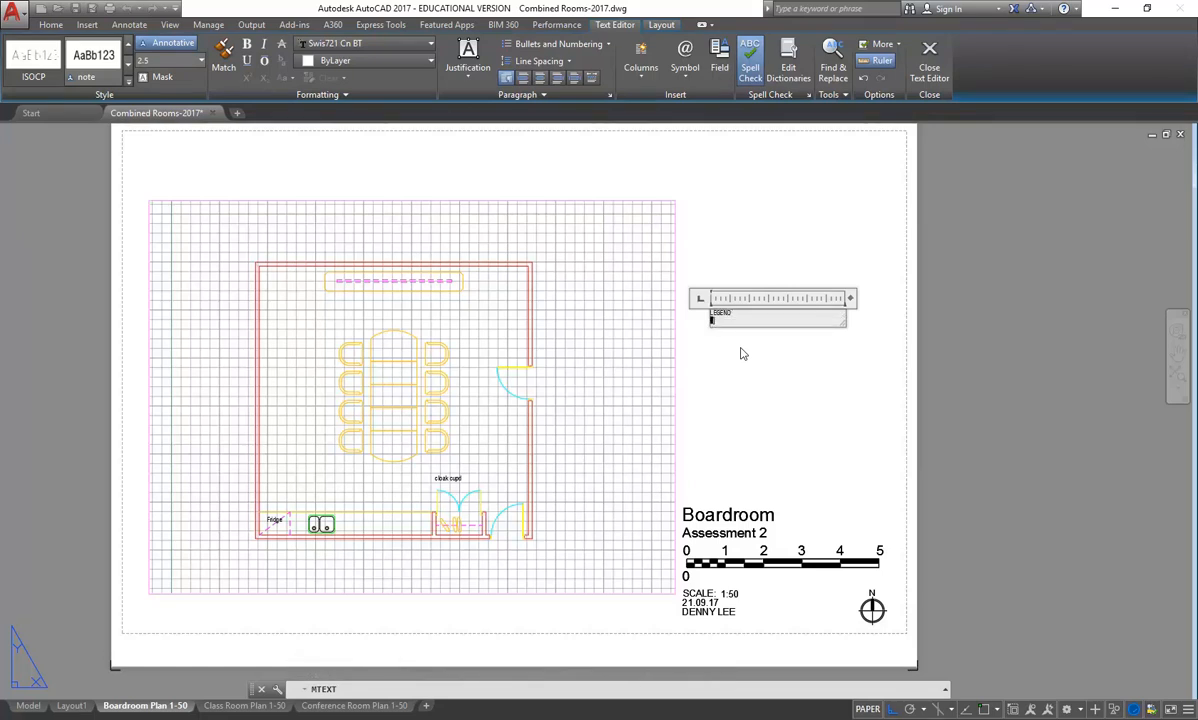
text(Item 1)
key(Return)
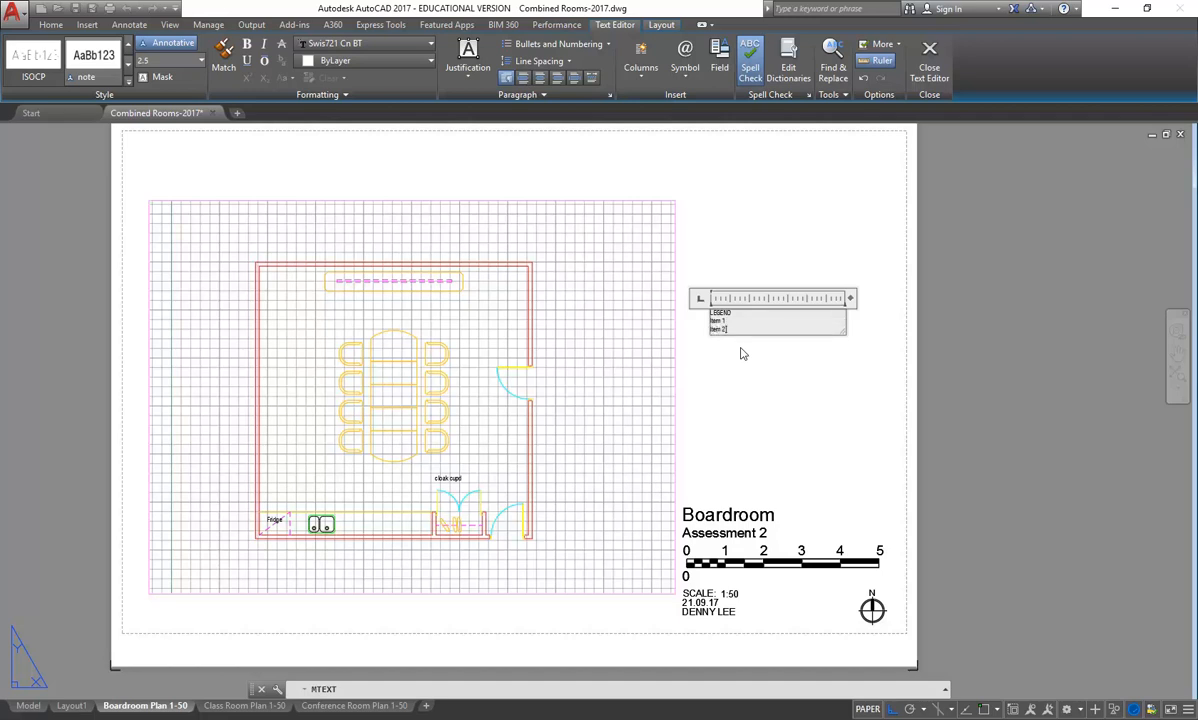
scroll(752, 340, up, 4)
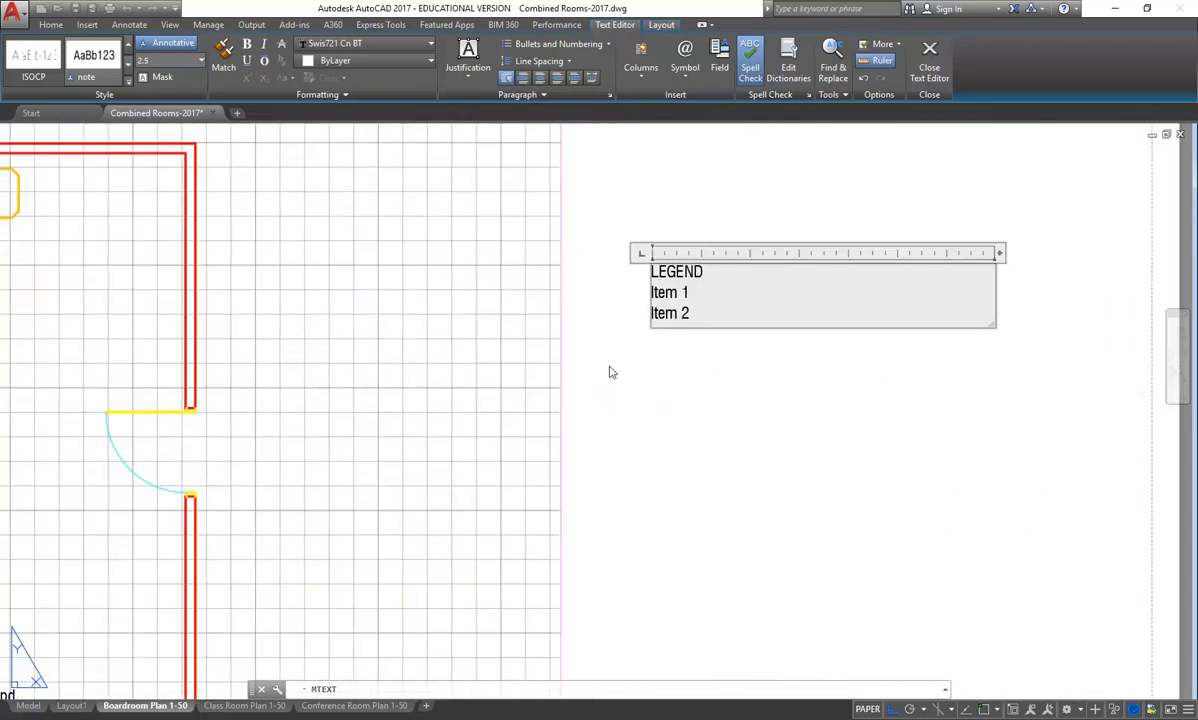
click(606, 412)
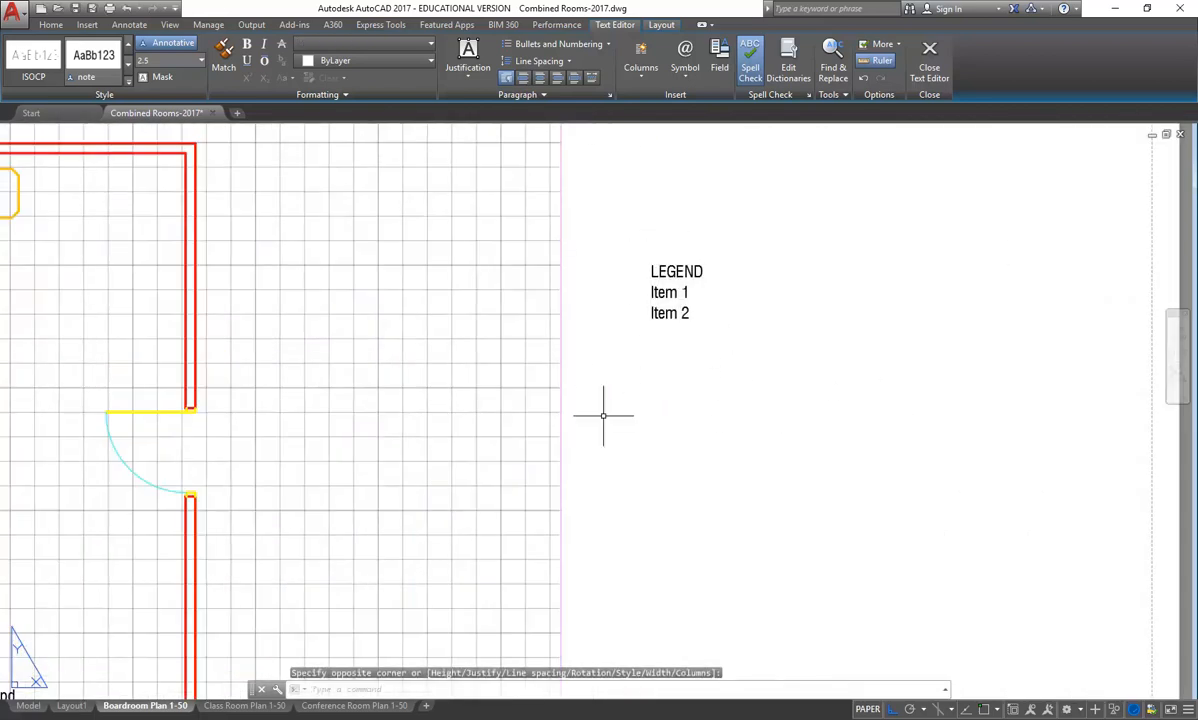
Open the properties of the paper-space legend text and check its annotative scale, paper text height and model text height
mouse_move(490, 398)
middle_down()
mouse_move(754, 300)
mouse_move(722, 321)
middle_up()
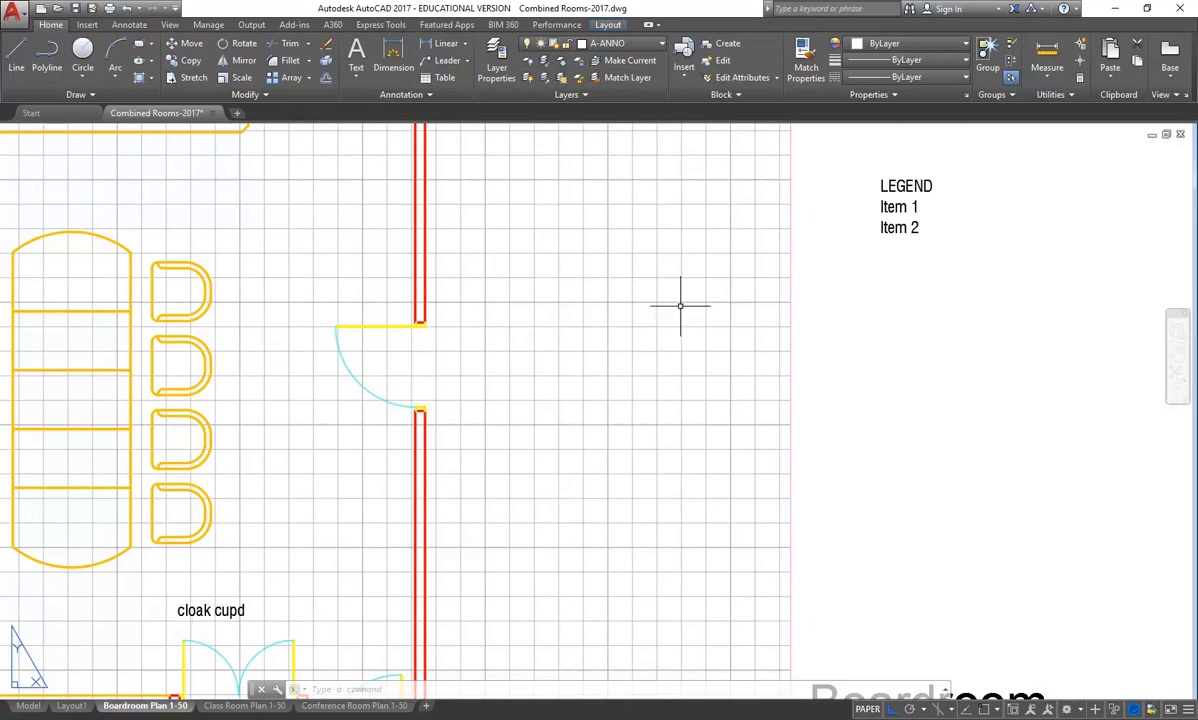
click(898, 208)
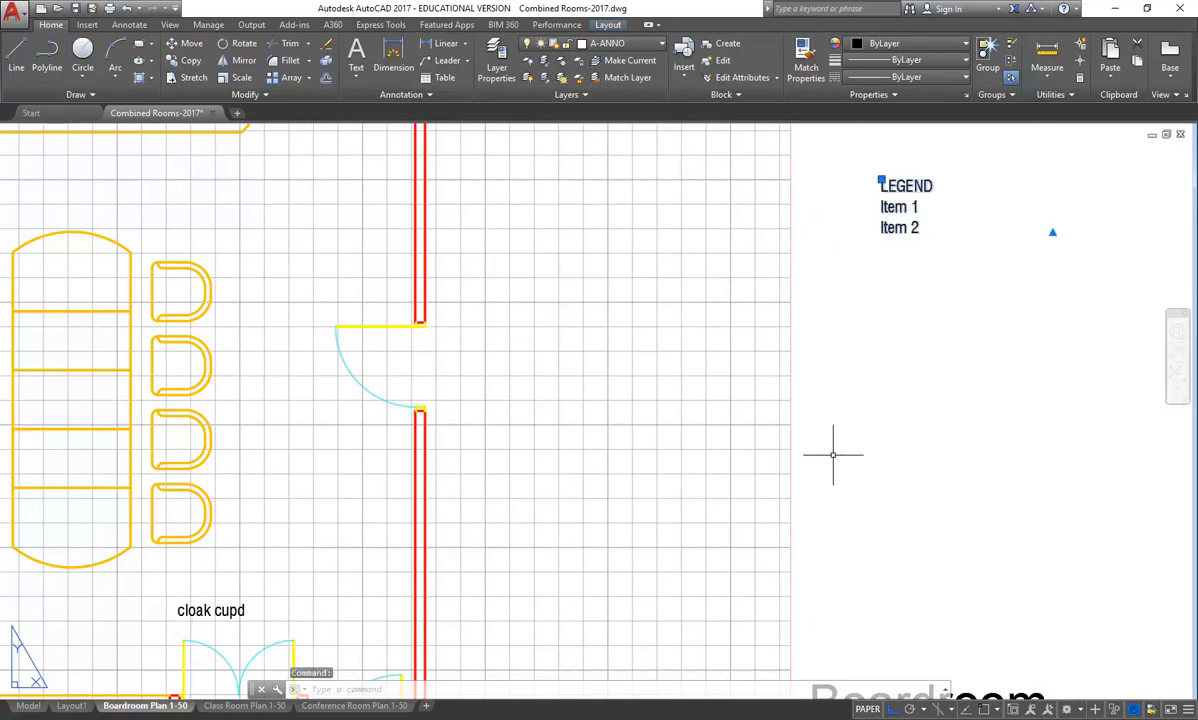
right_click(893, 232)
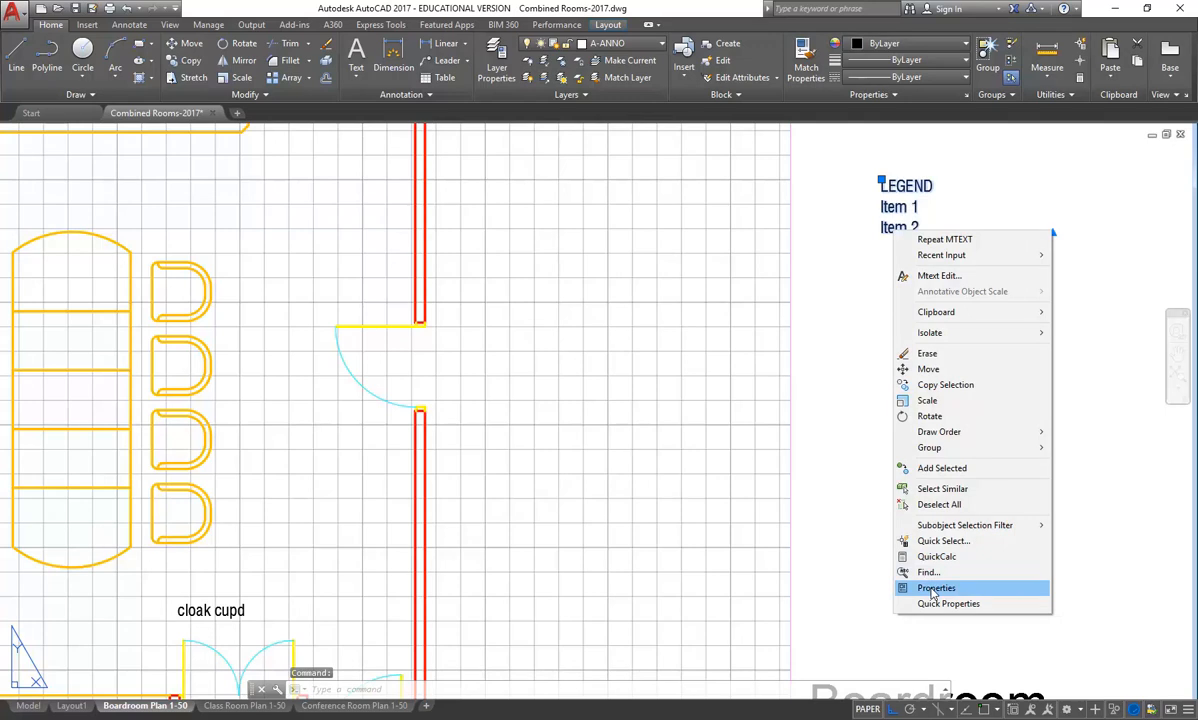
click(935, 588)
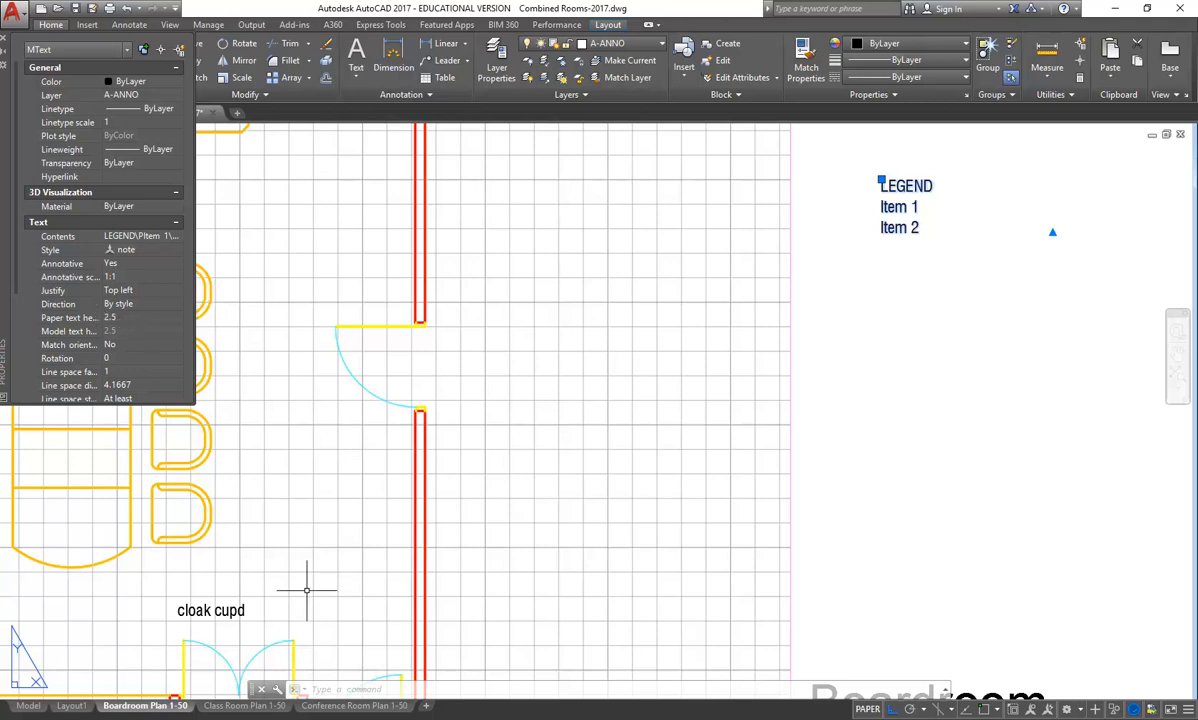
Activate model space in the viewport, inspect the "cloak cupd" label's annotative scale and text heights, and return to paper space
double_click(289, 556)
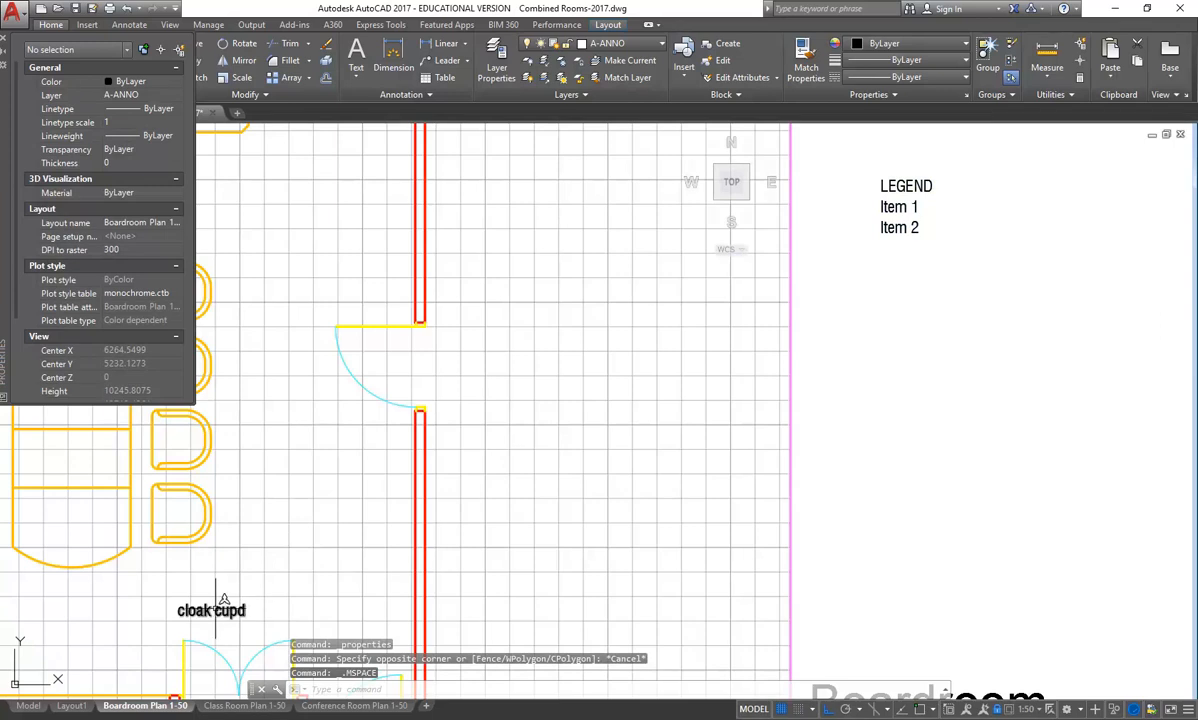
click(213, 609)
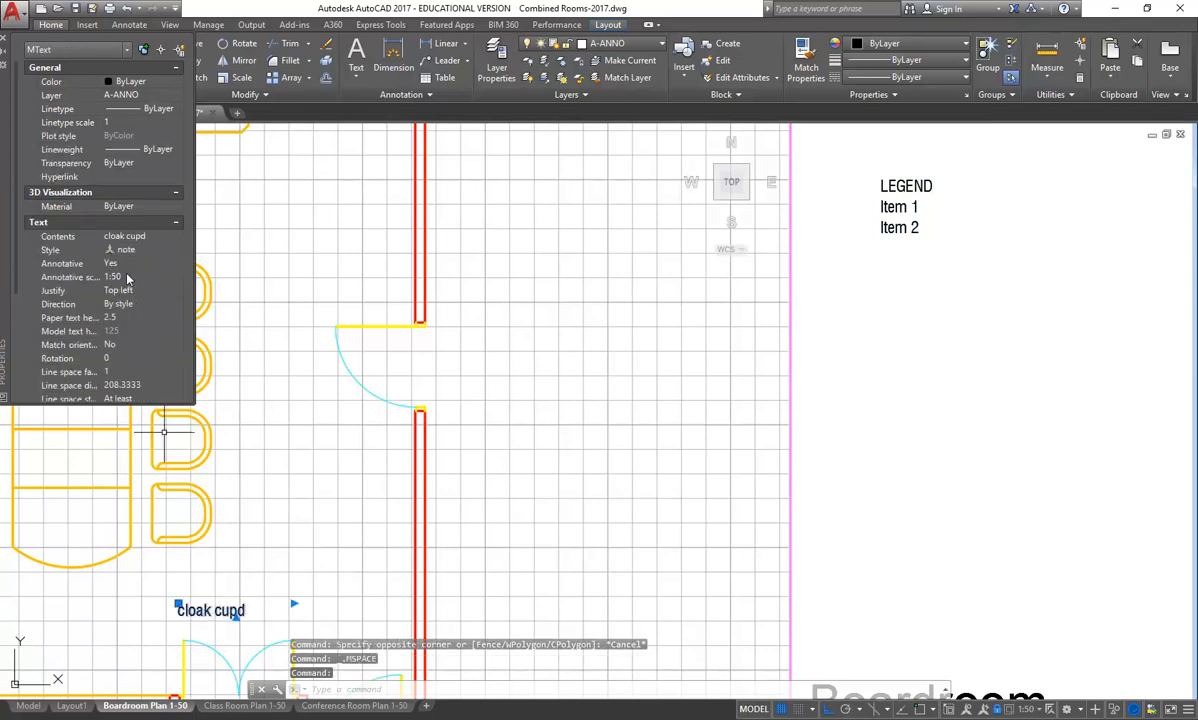
click(112, 317)
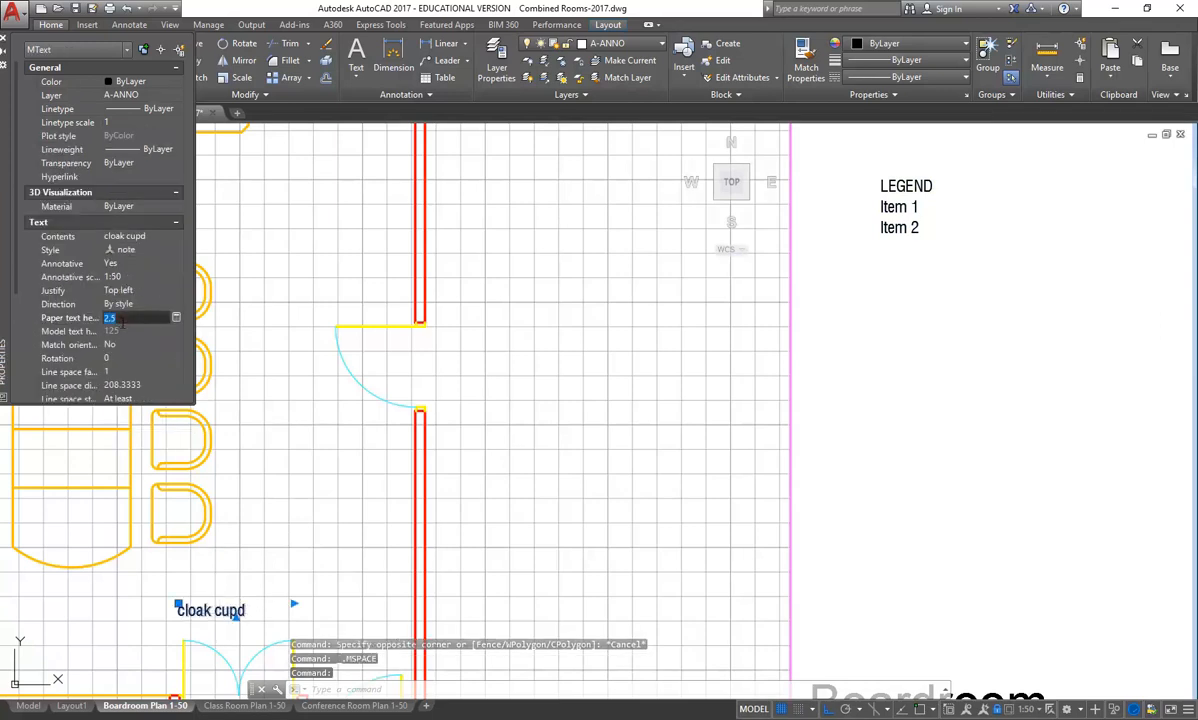
double_click(862, 368)
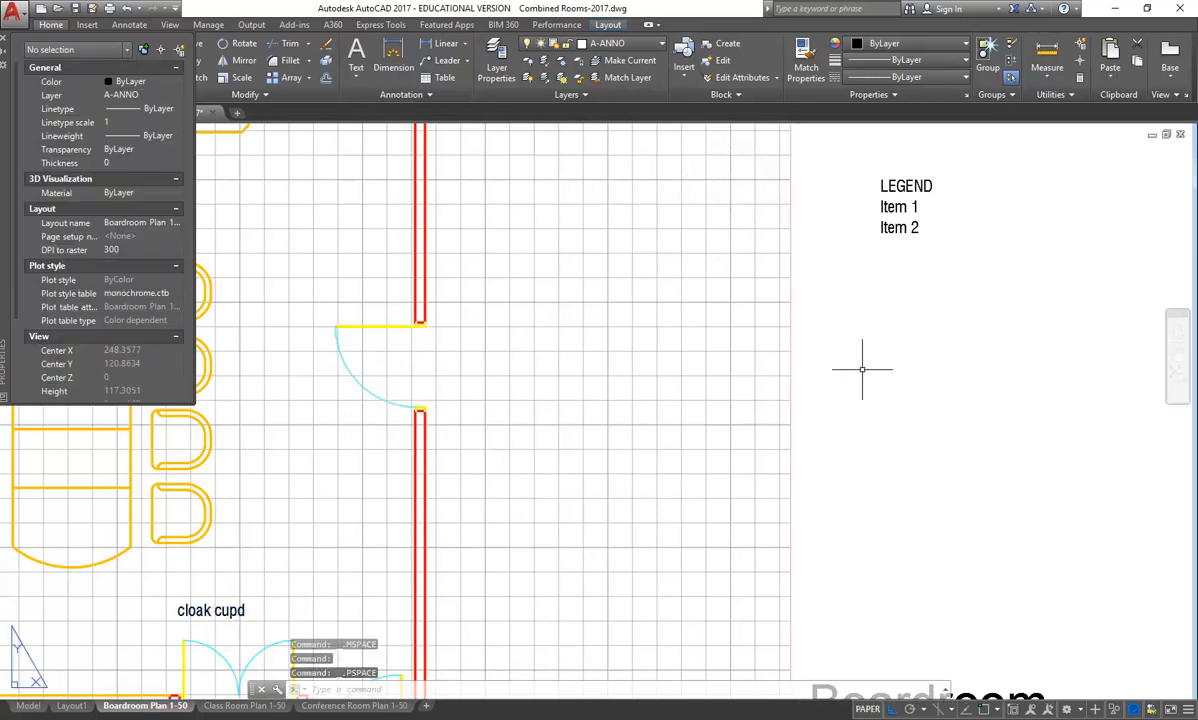
Review the note text style's Annotative option and paper text height, close the style settings without changes, and view the whole sheet
click(408, 96)
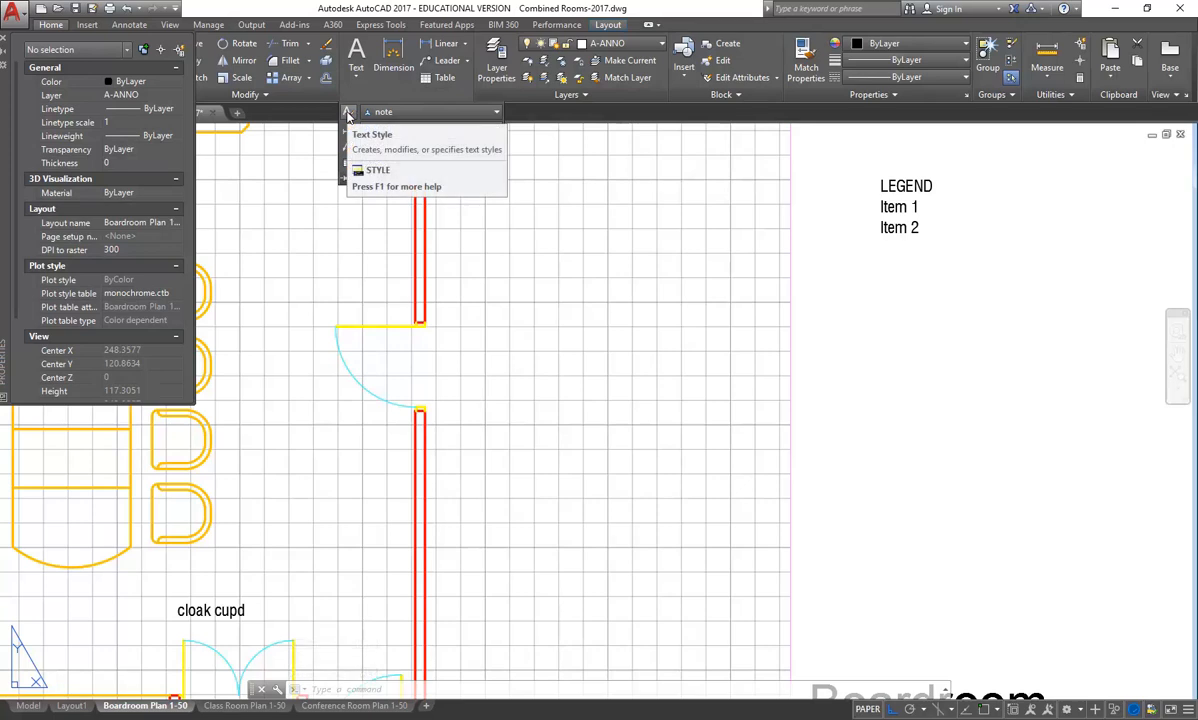
click(348, 117)
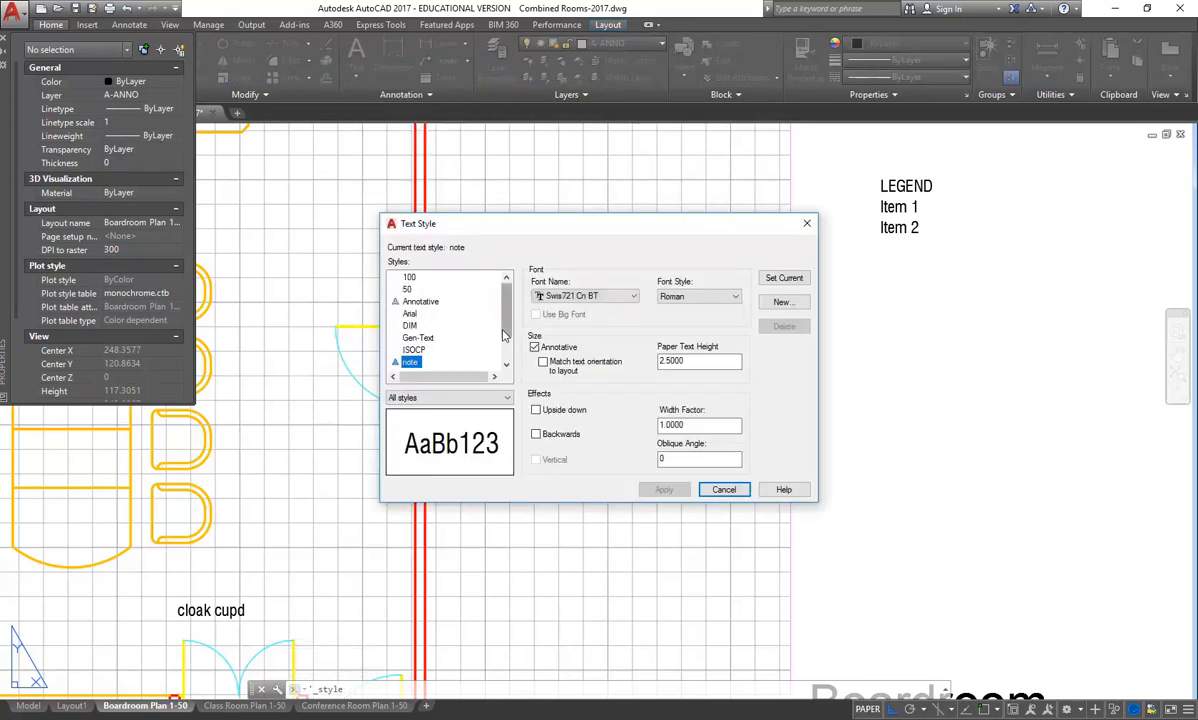
click(535, 347)
click(535, 347)
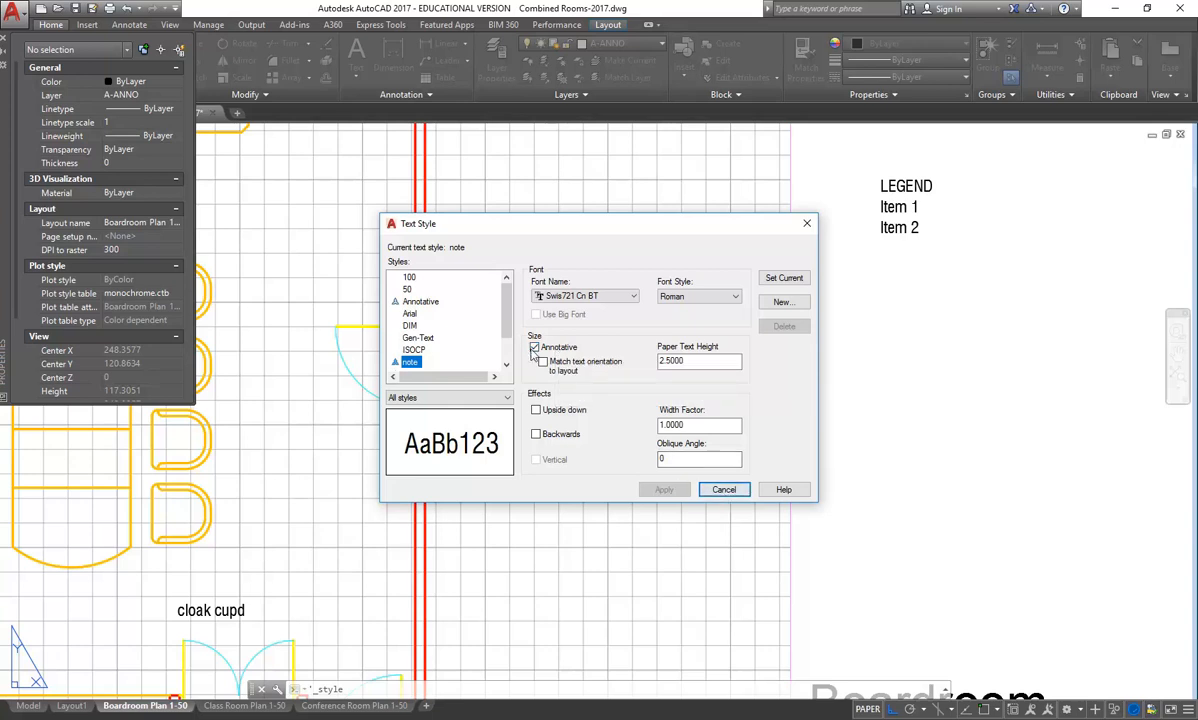
click(704, 490)
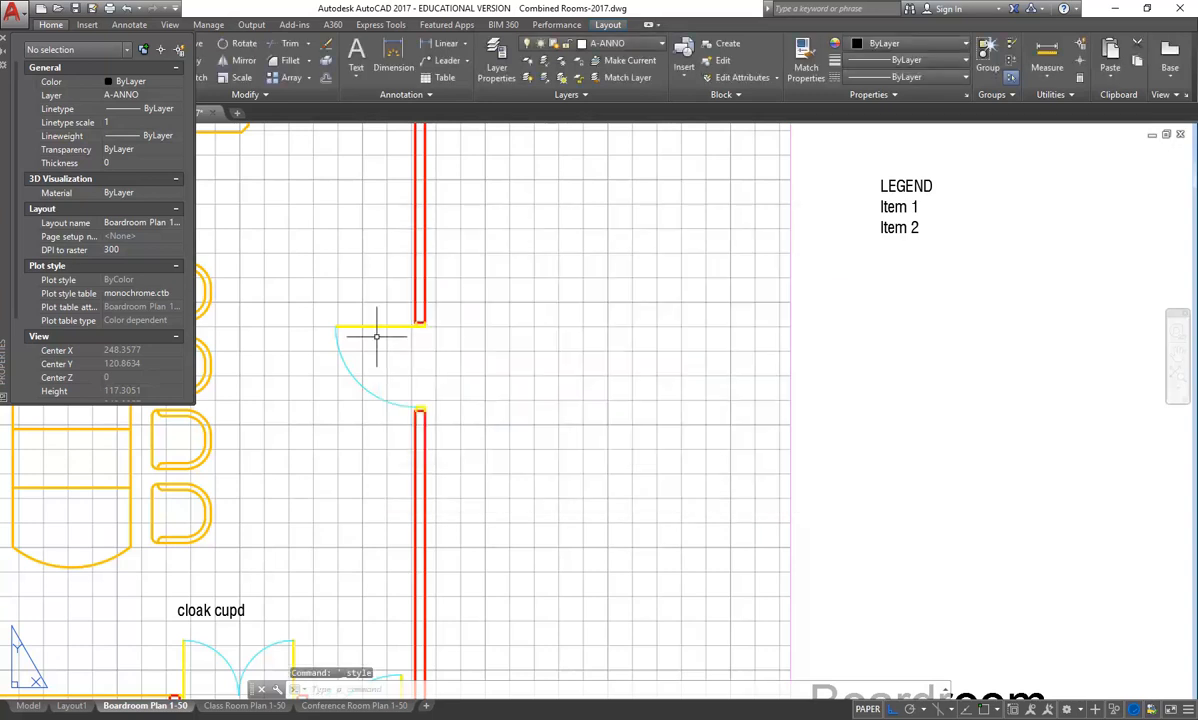
scroll(421, 382, down, 6)
middle_drag(421, 382, 432, 376)
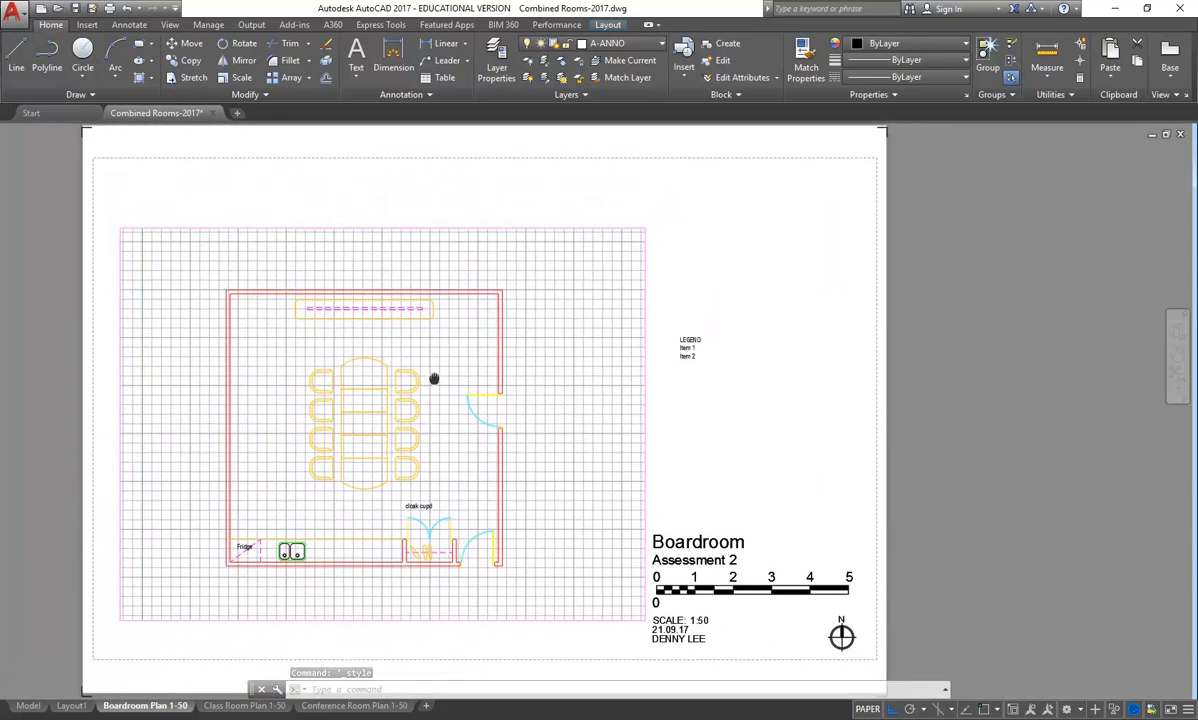